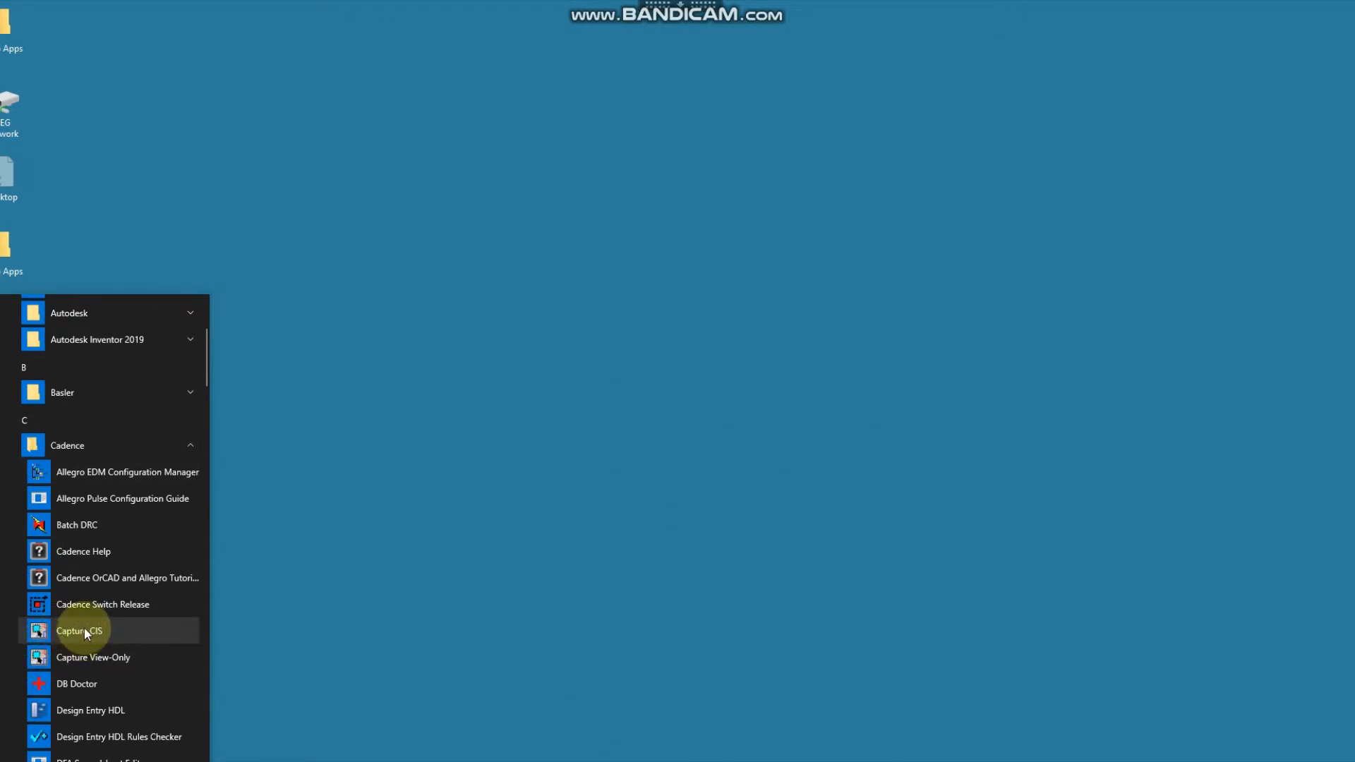
Launch Capture CIS from the Cadence folder in the Start menu.
left_click(83, 628)
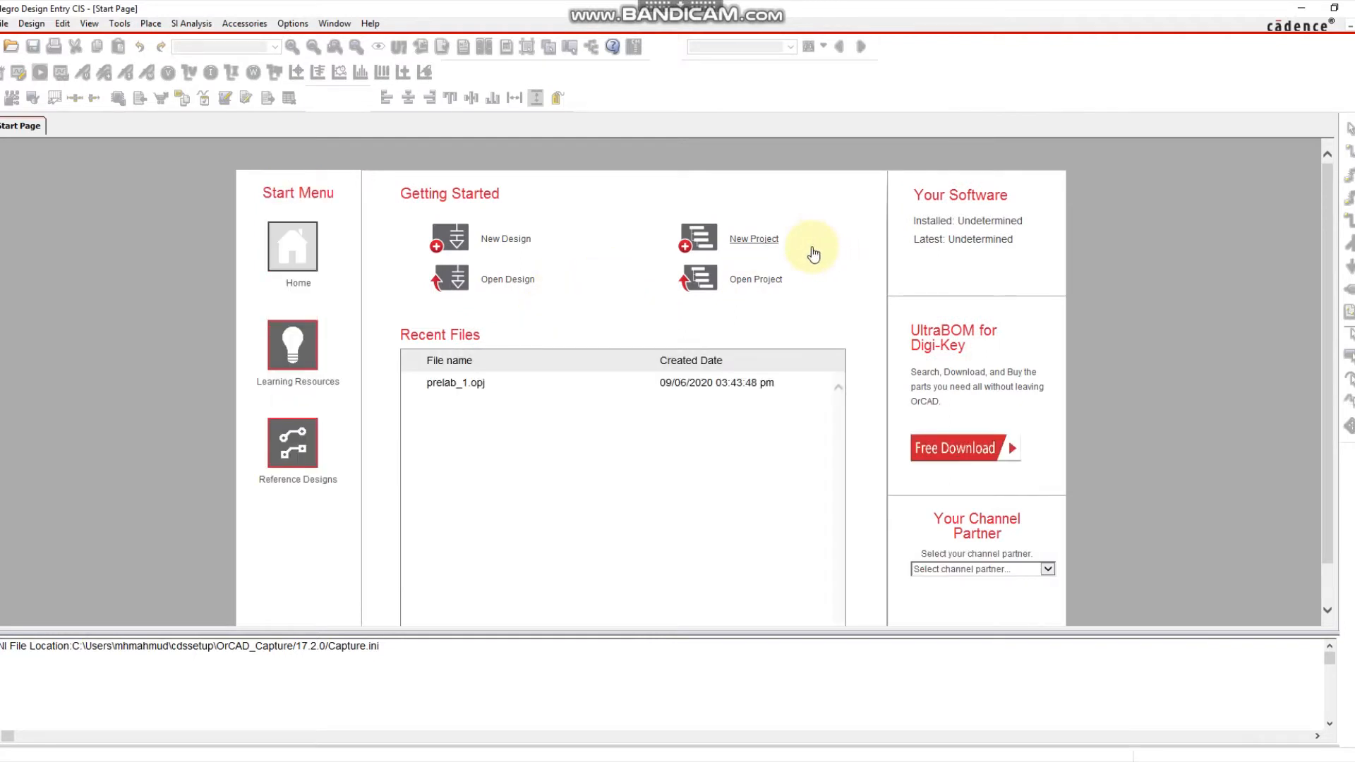
Create a new project named prelab_1 located in the Desktop's Pre_Lab_1 folder.
left_click(761, 239)
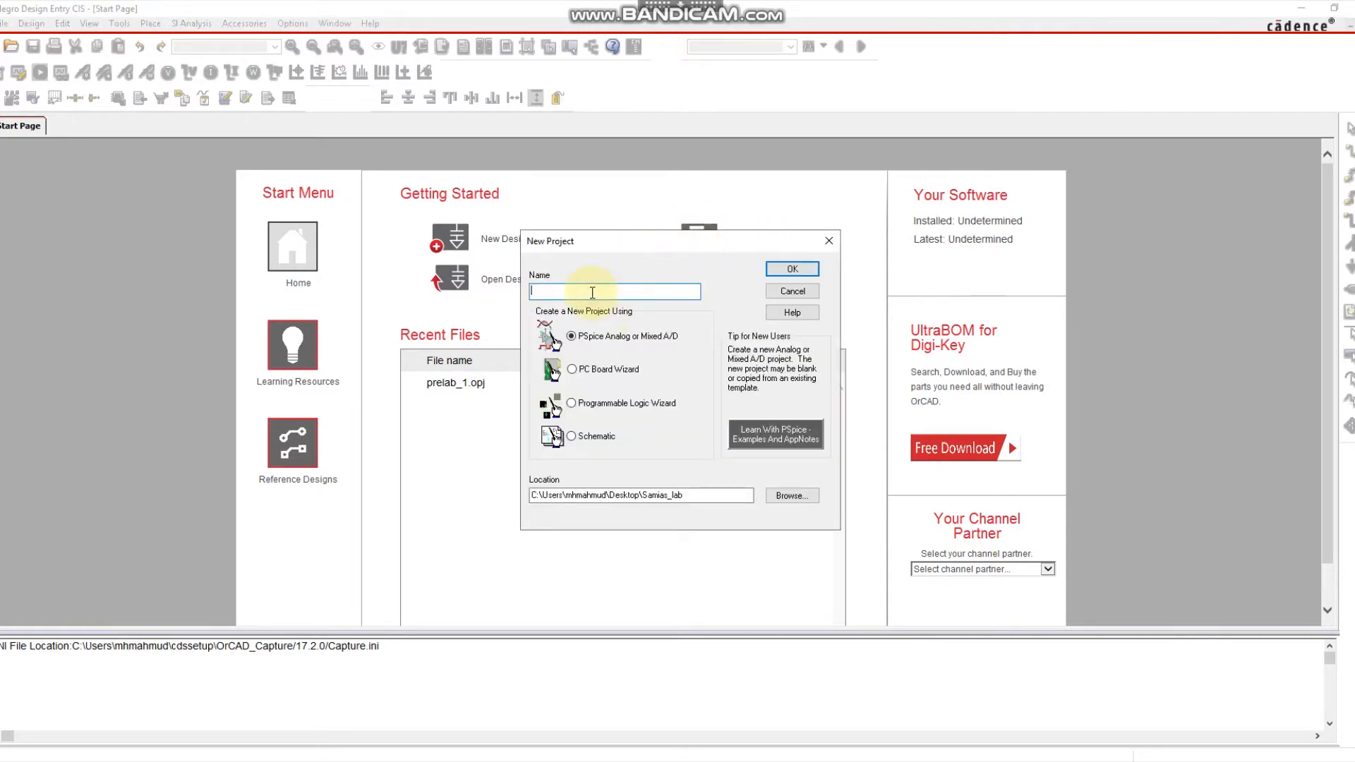
type("prelab_1")
left_click(781, 496)
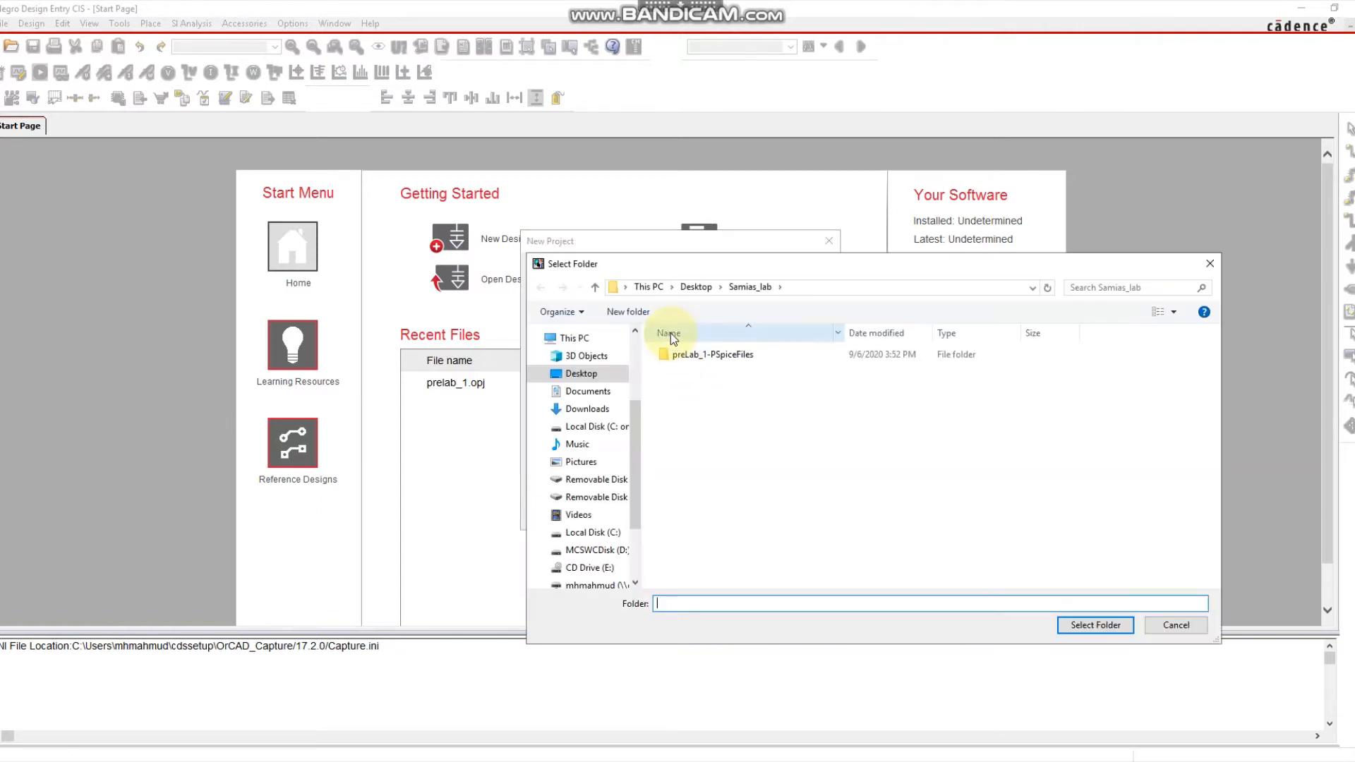
left_click(703, 287)
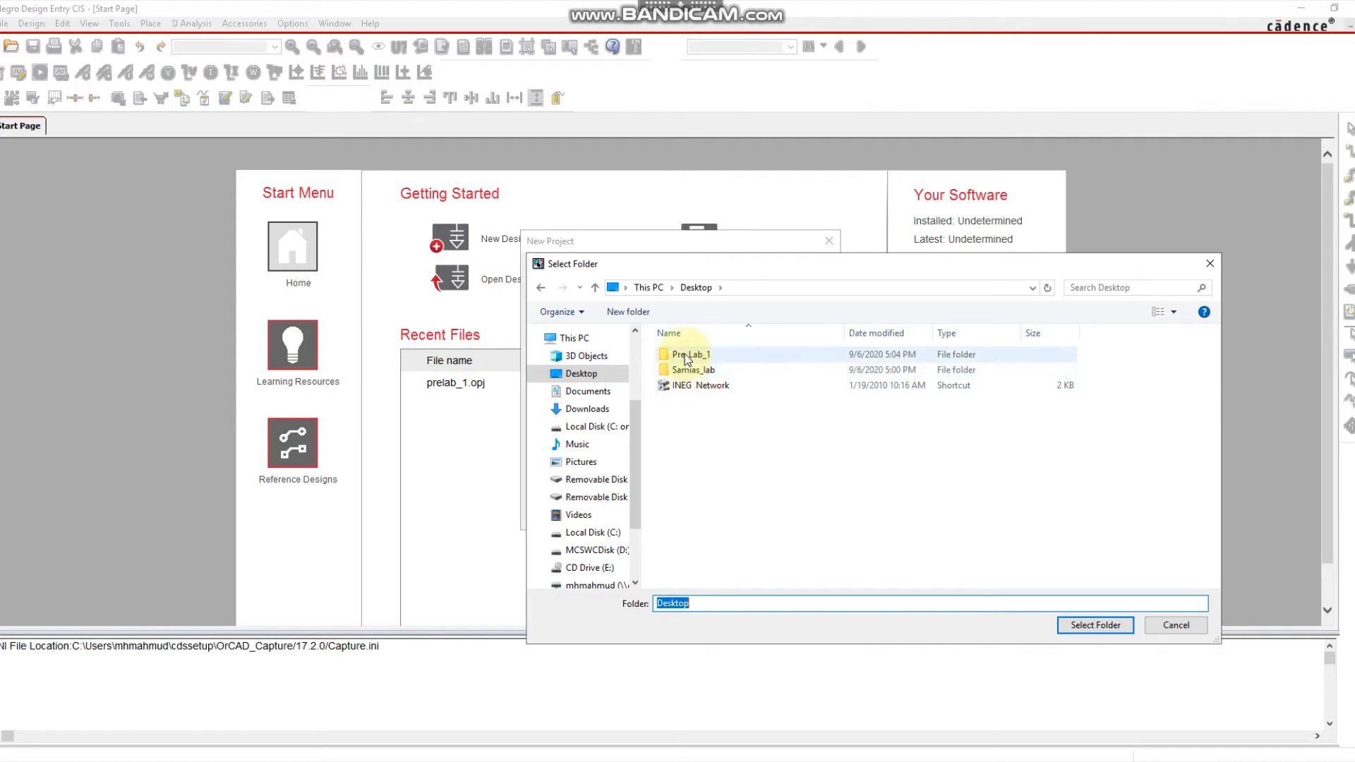
double_click(687, 355)
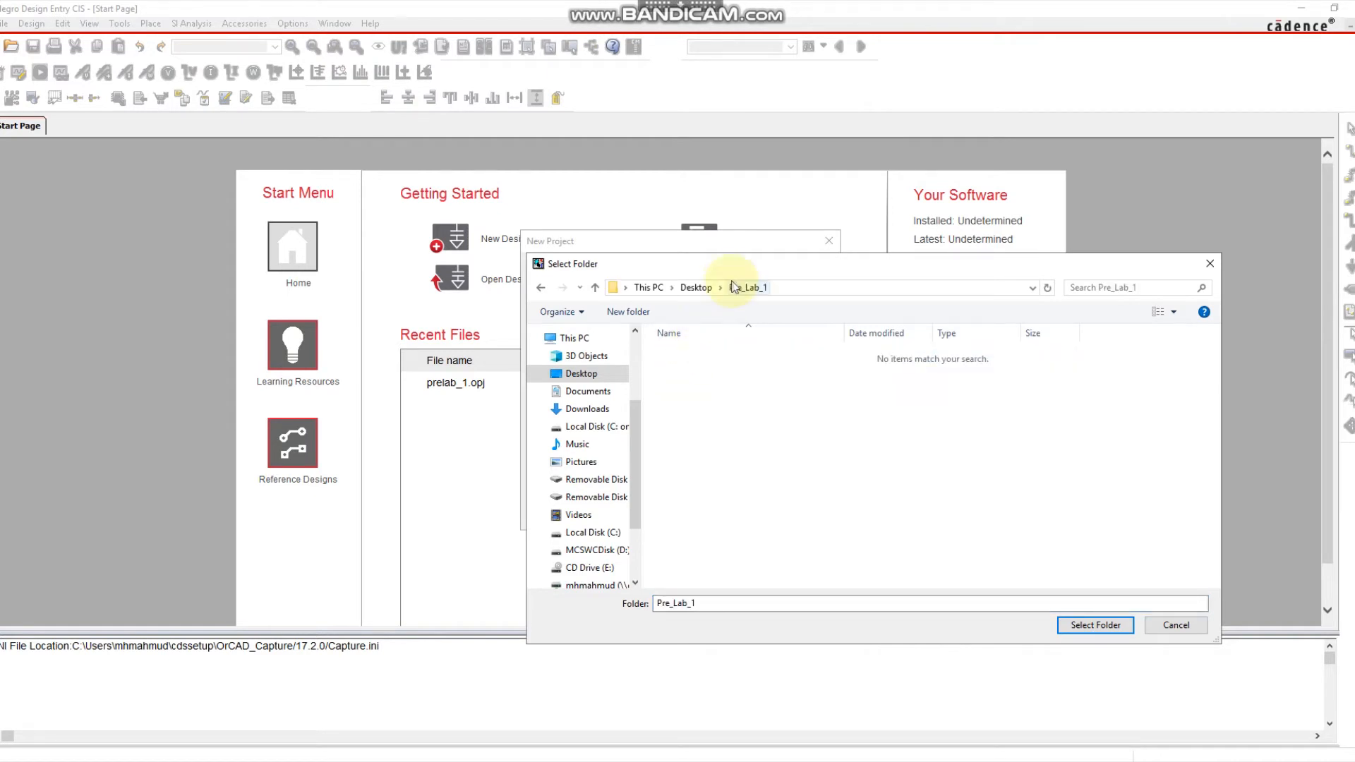
left_click(1090, 626)
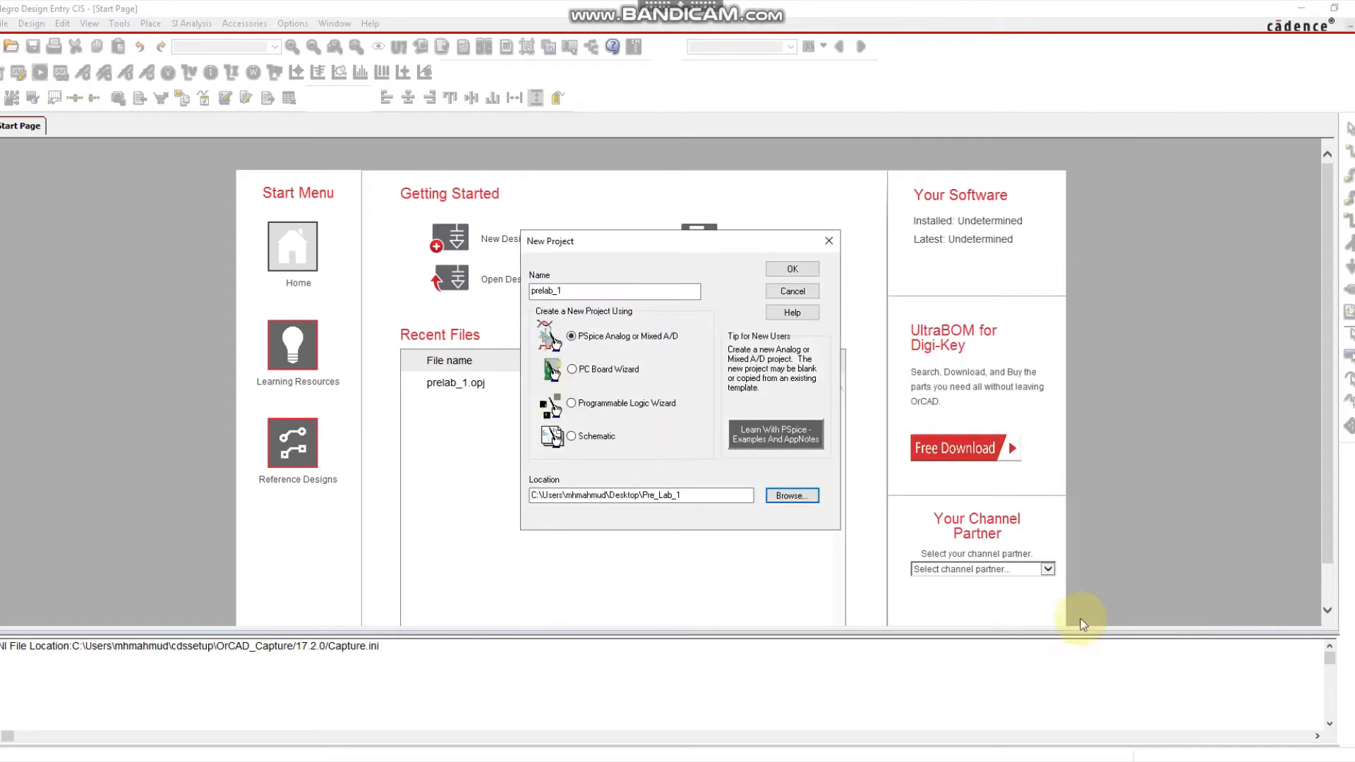
left_click(793, 270)
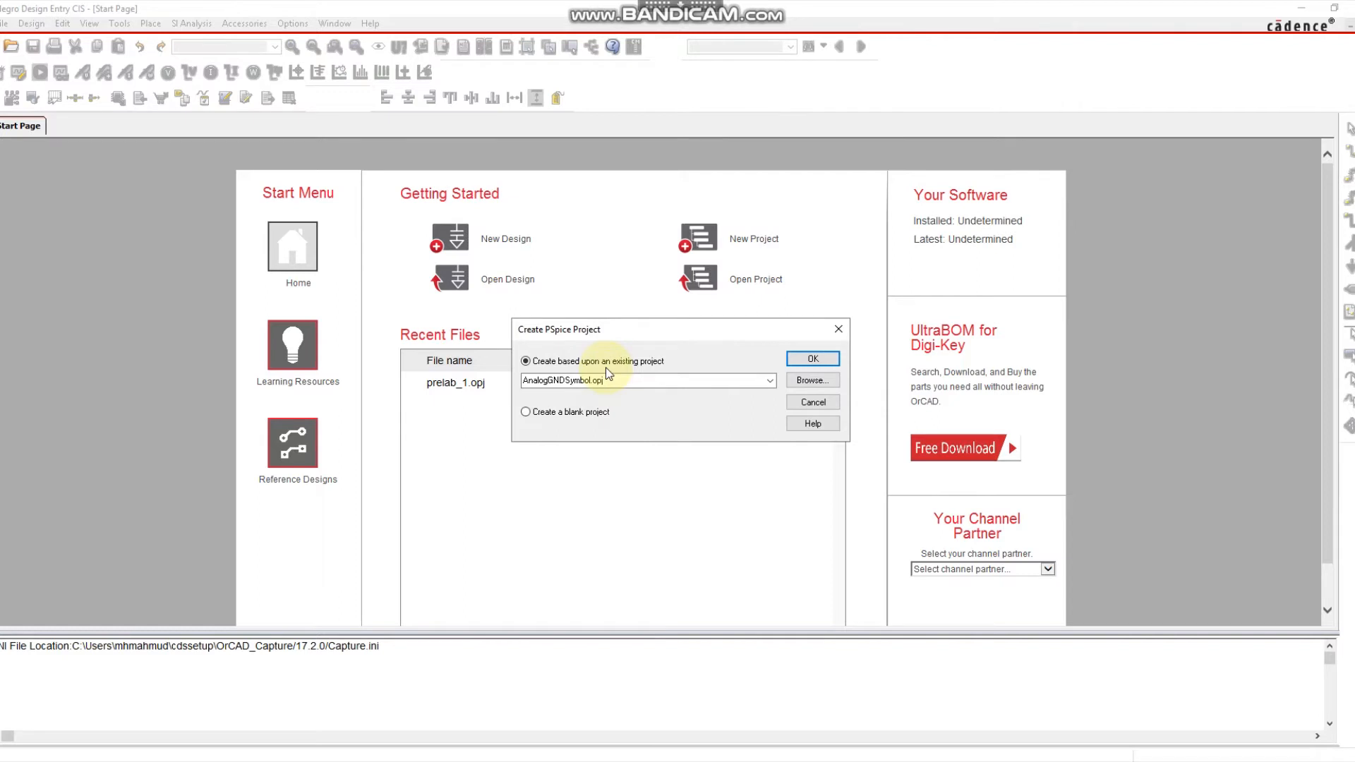
Create prelab_1 as a blank PSpice project, then show the Place Part panel.
left_click(563, 412)
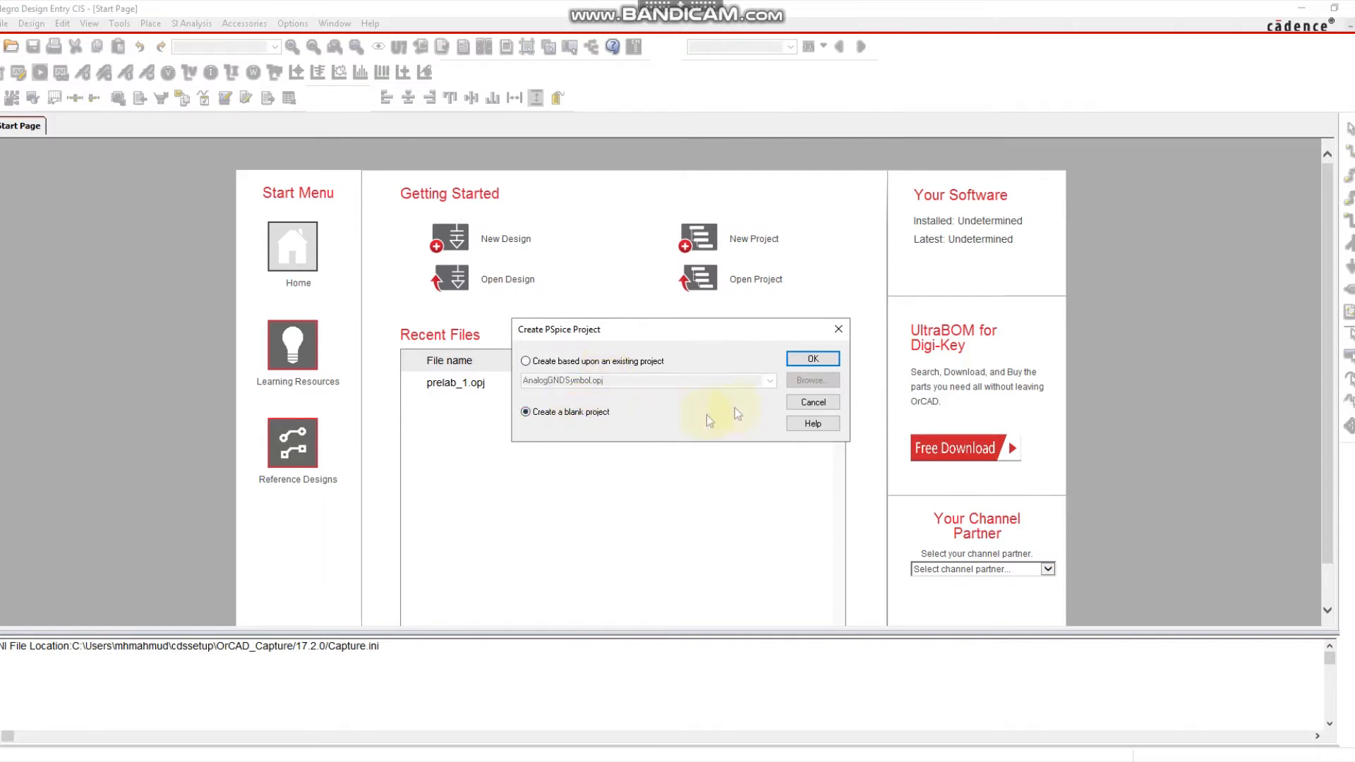
left_click(811, 358)
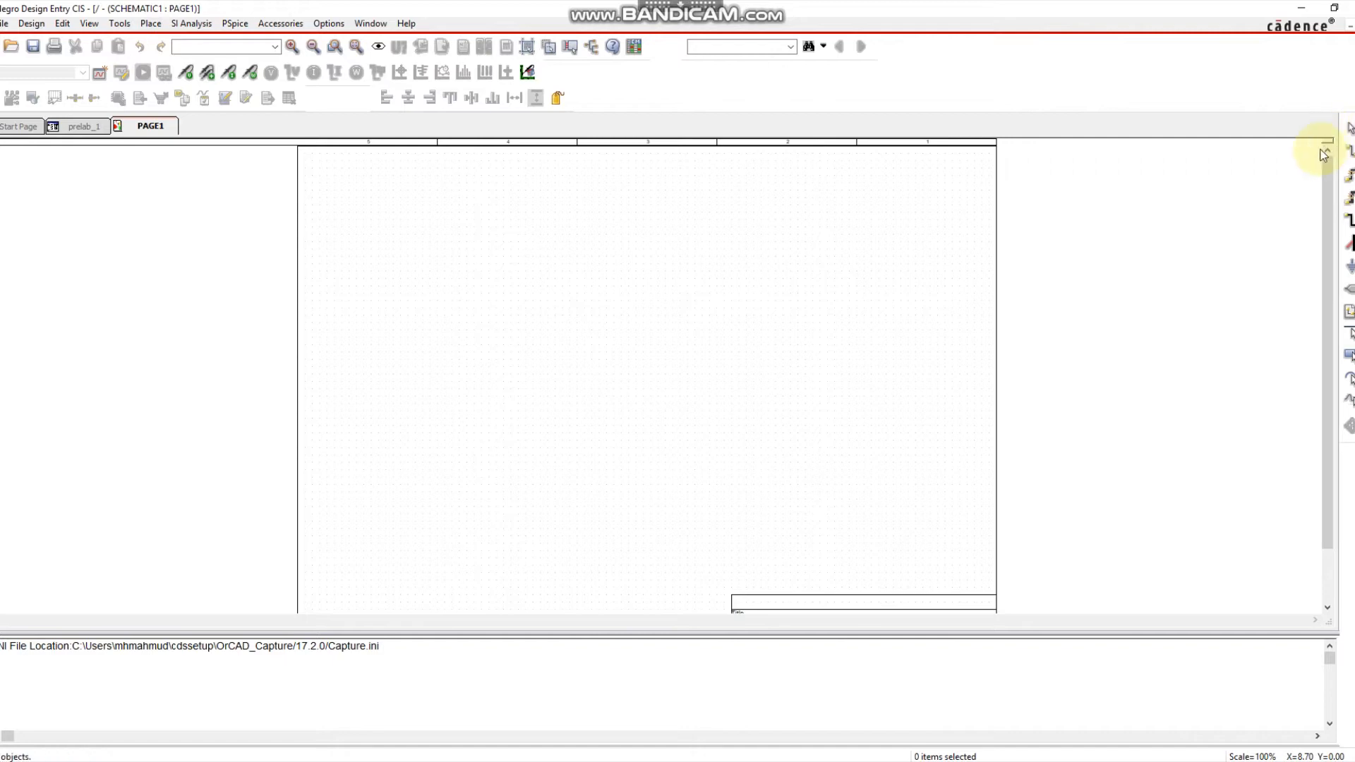
left_click(1348, 128)
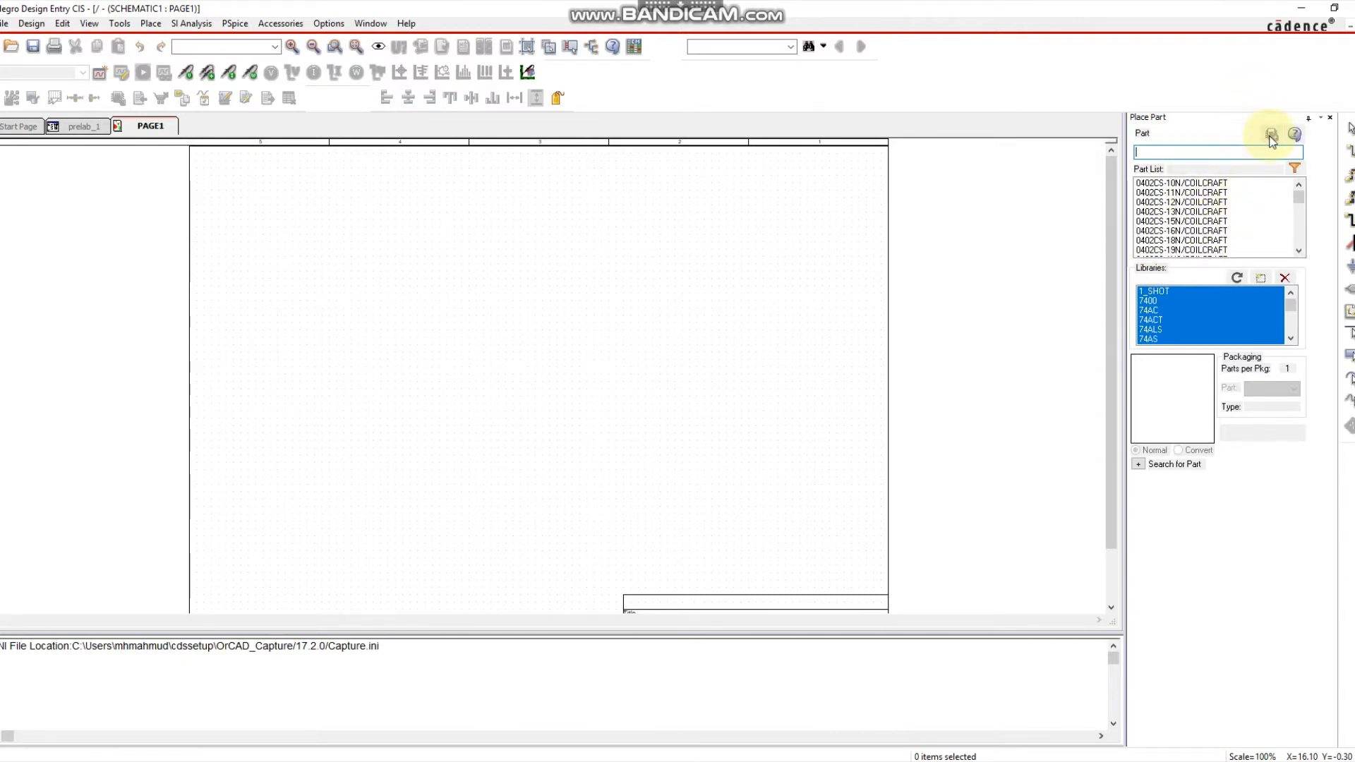
Add every library file in the pspice folder to the Place Part libraries.
left_click(1261, 278)
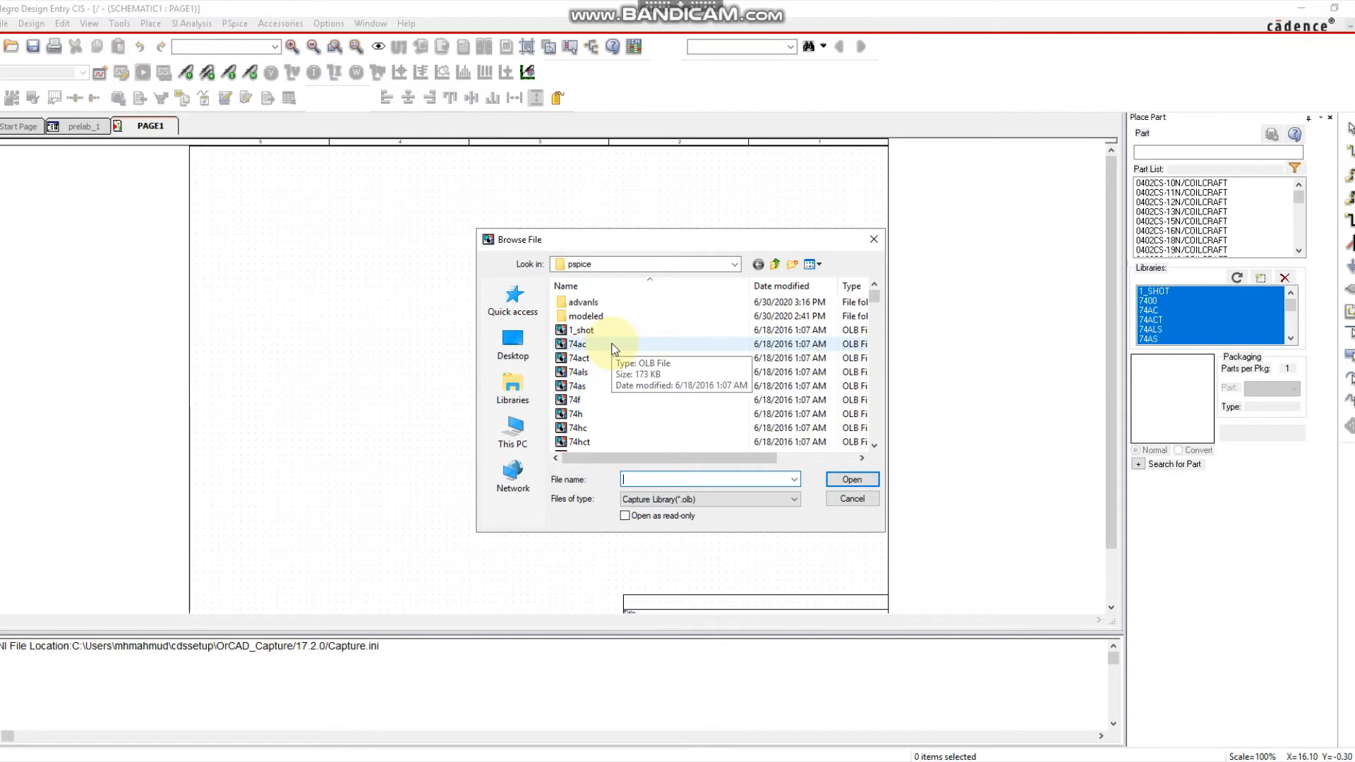
left_click(599, 307)
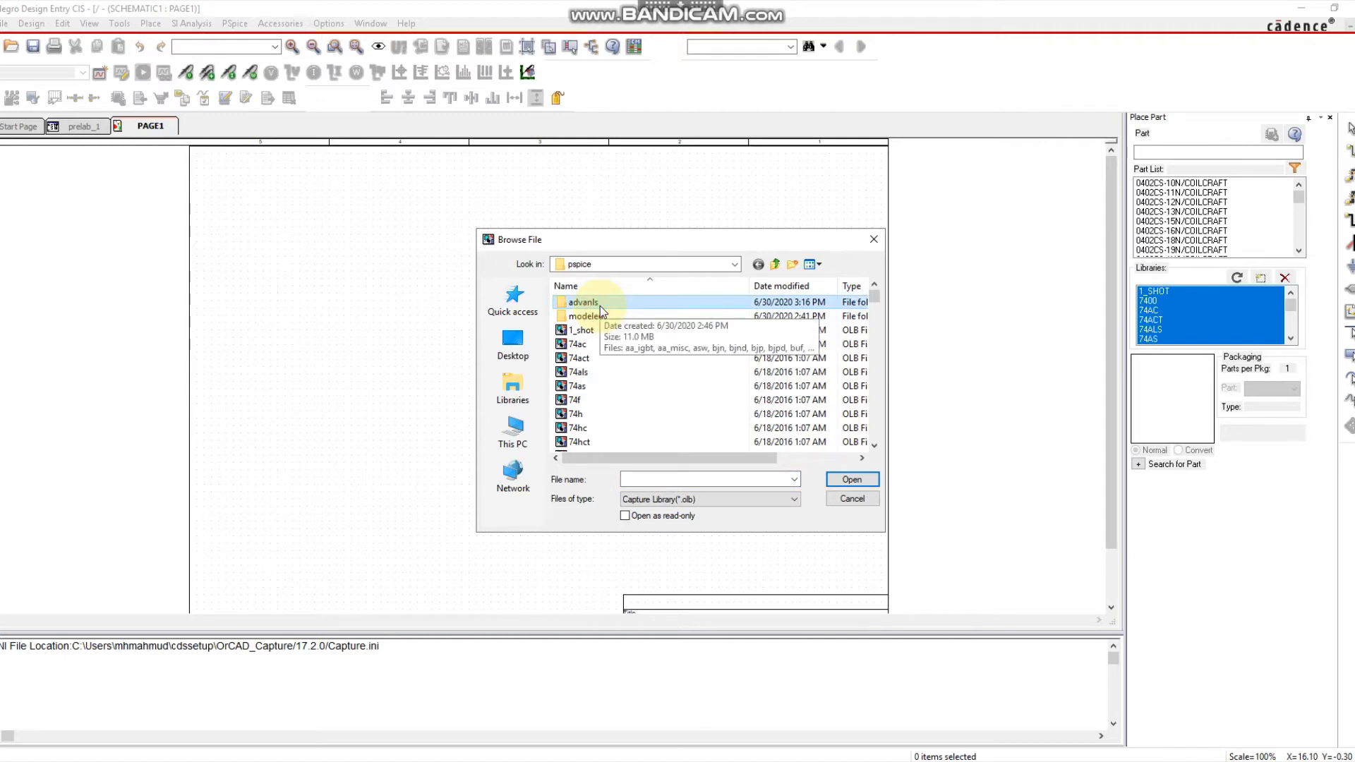
key("ctrl+a")
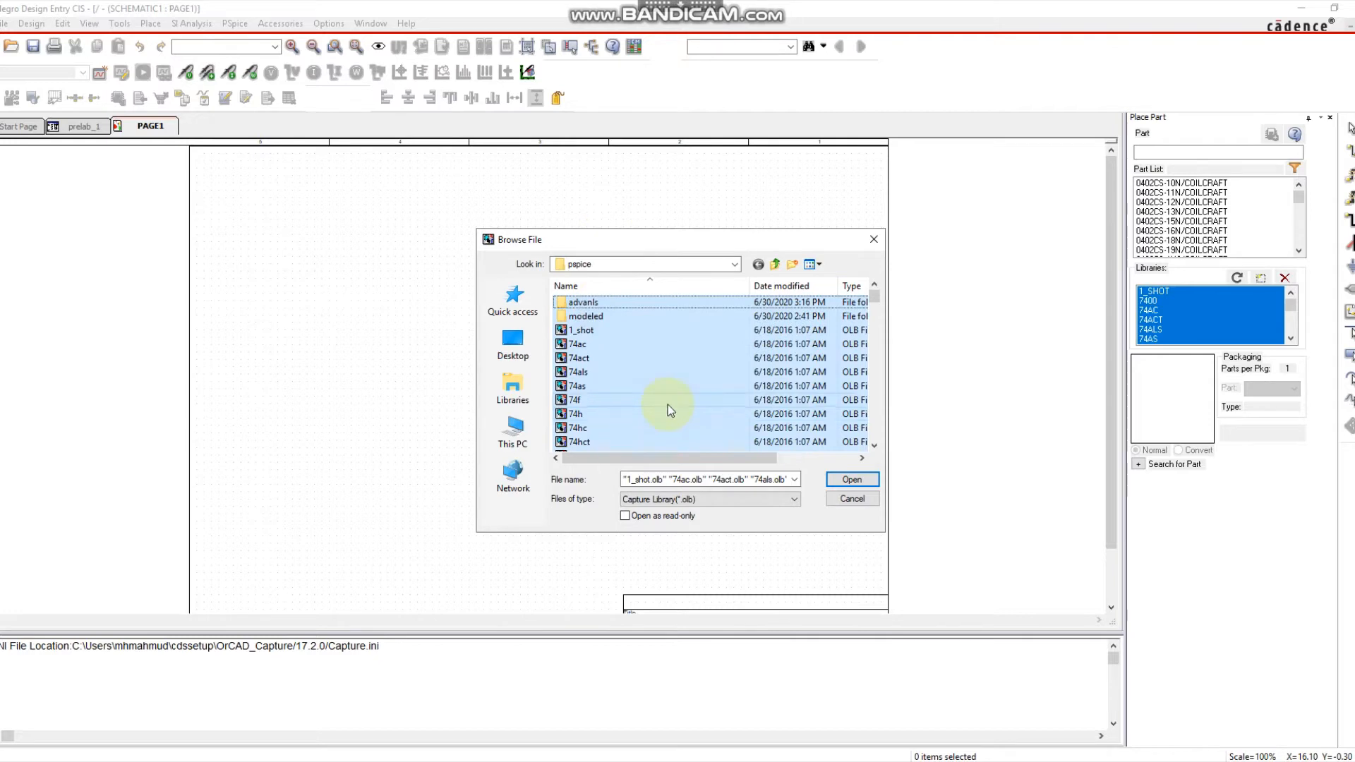
left_click(866, 502)
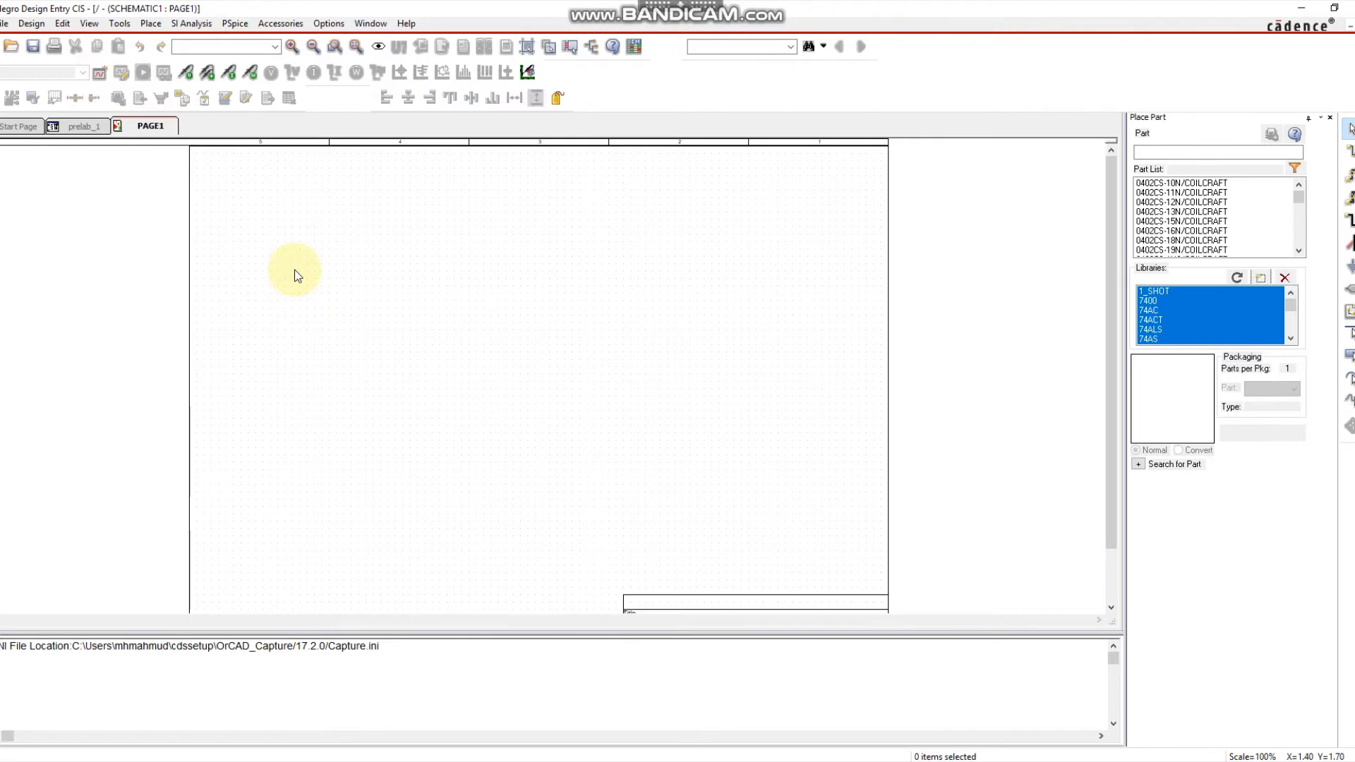
Pick the VCVS part E from PSpice Component > Source > Controlled Sources for placement.
left_click(151, 24)
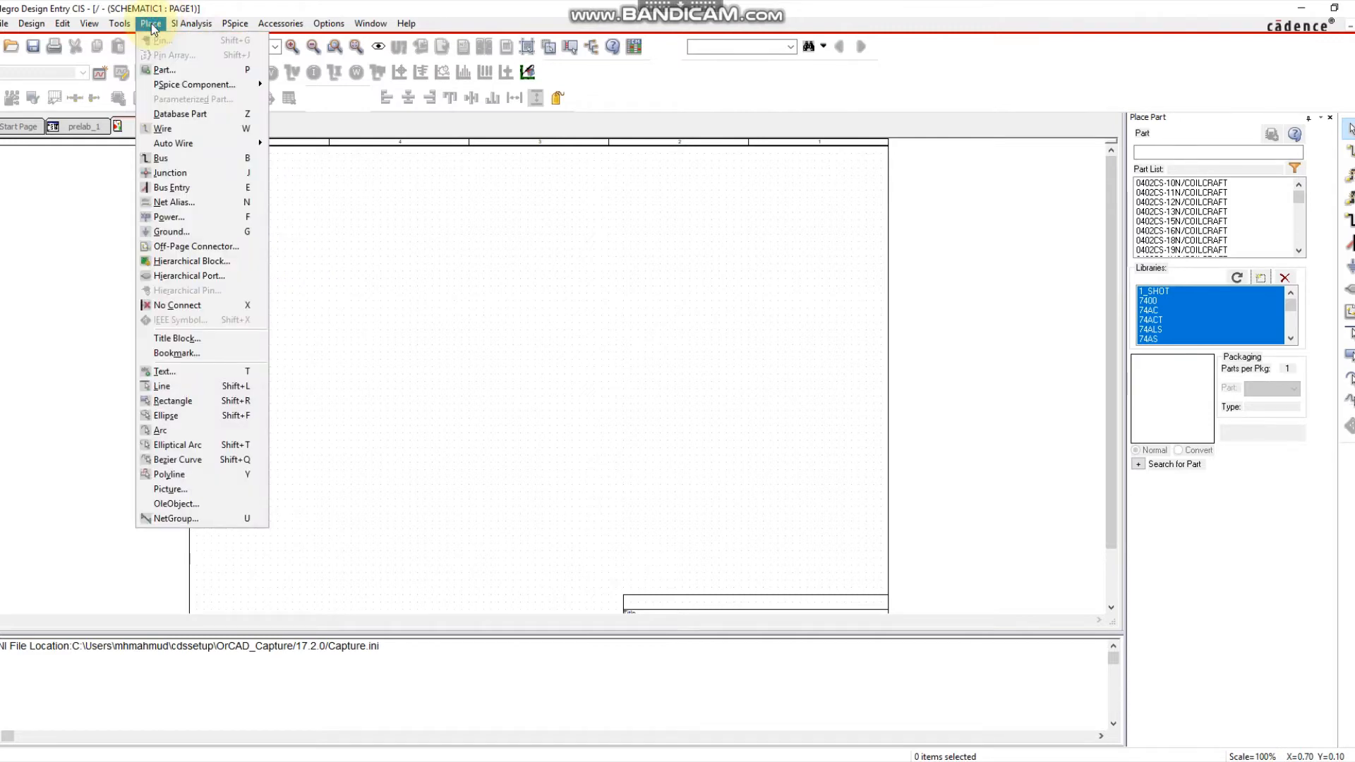
mouse_move(171, 84)
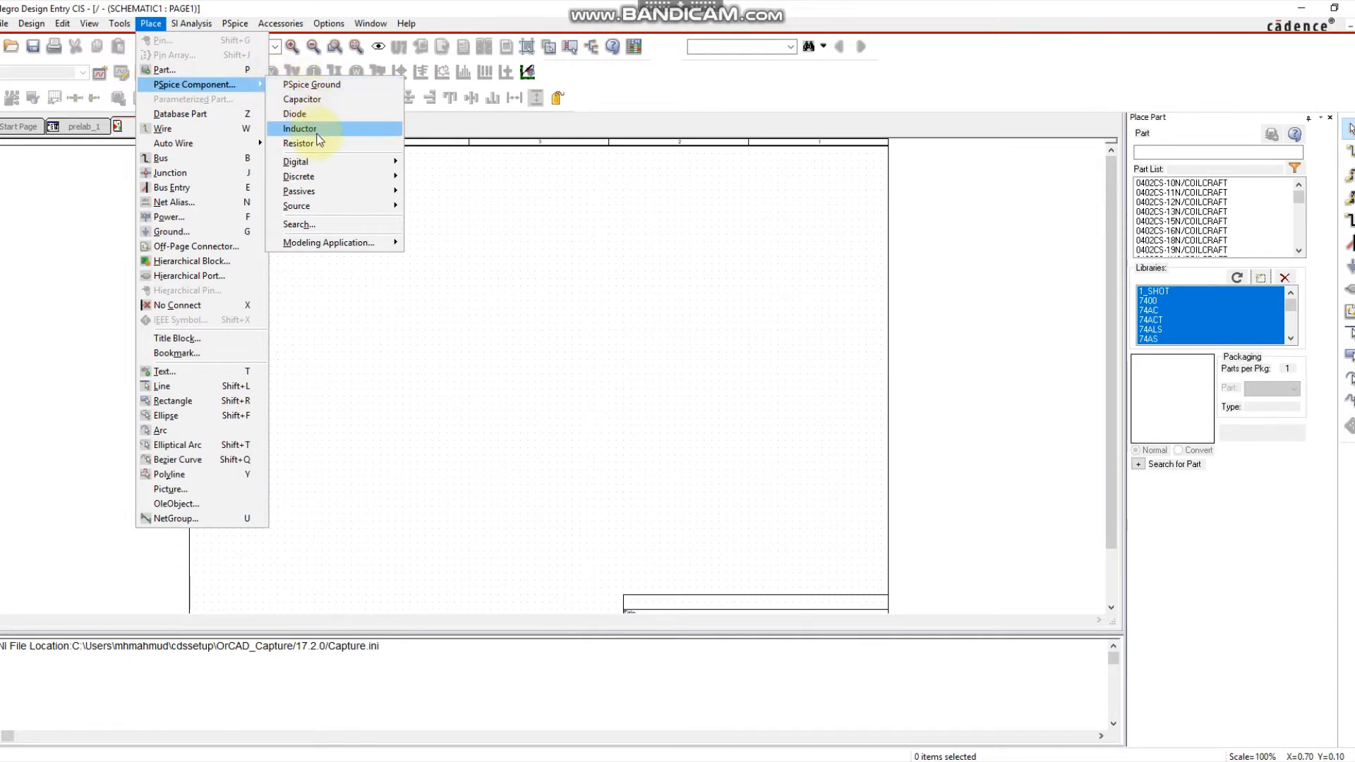
mouse_move(322, 205)
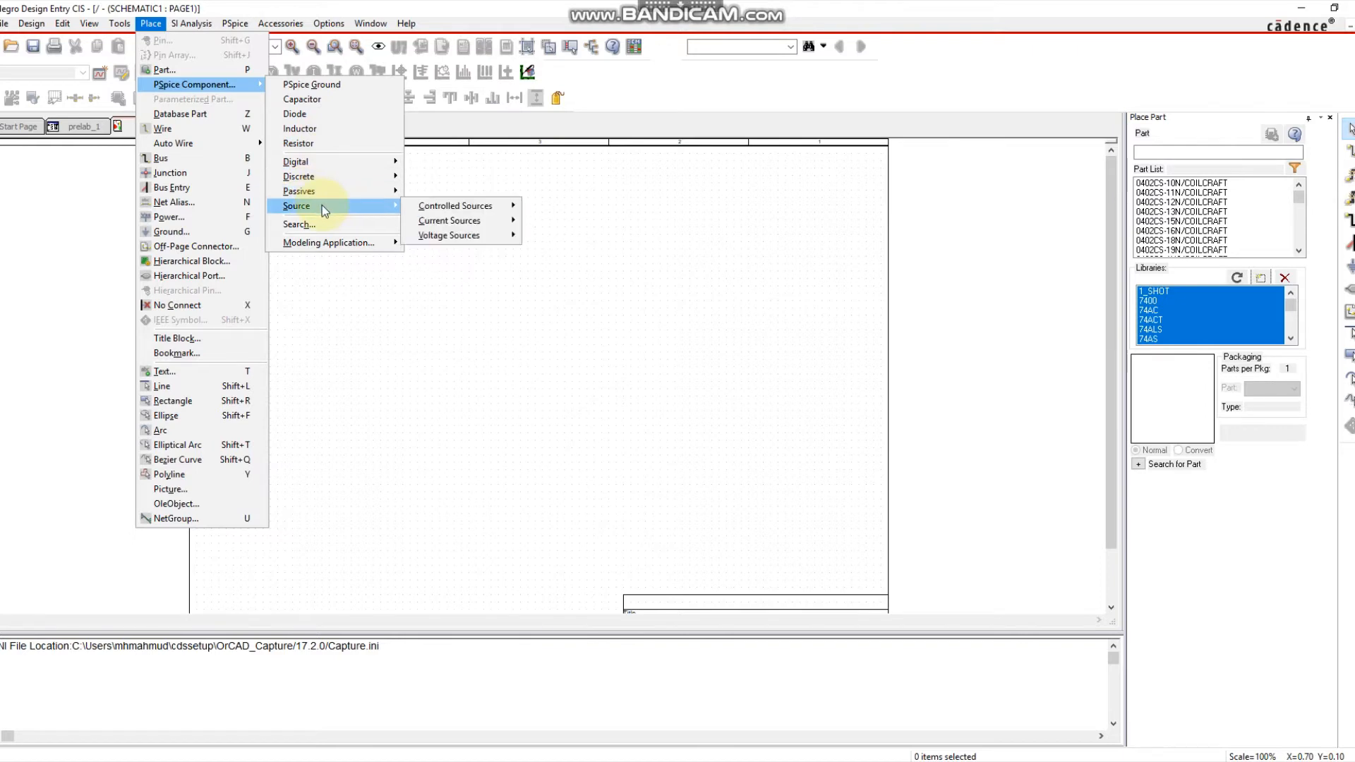
mouse_move(441, 209)
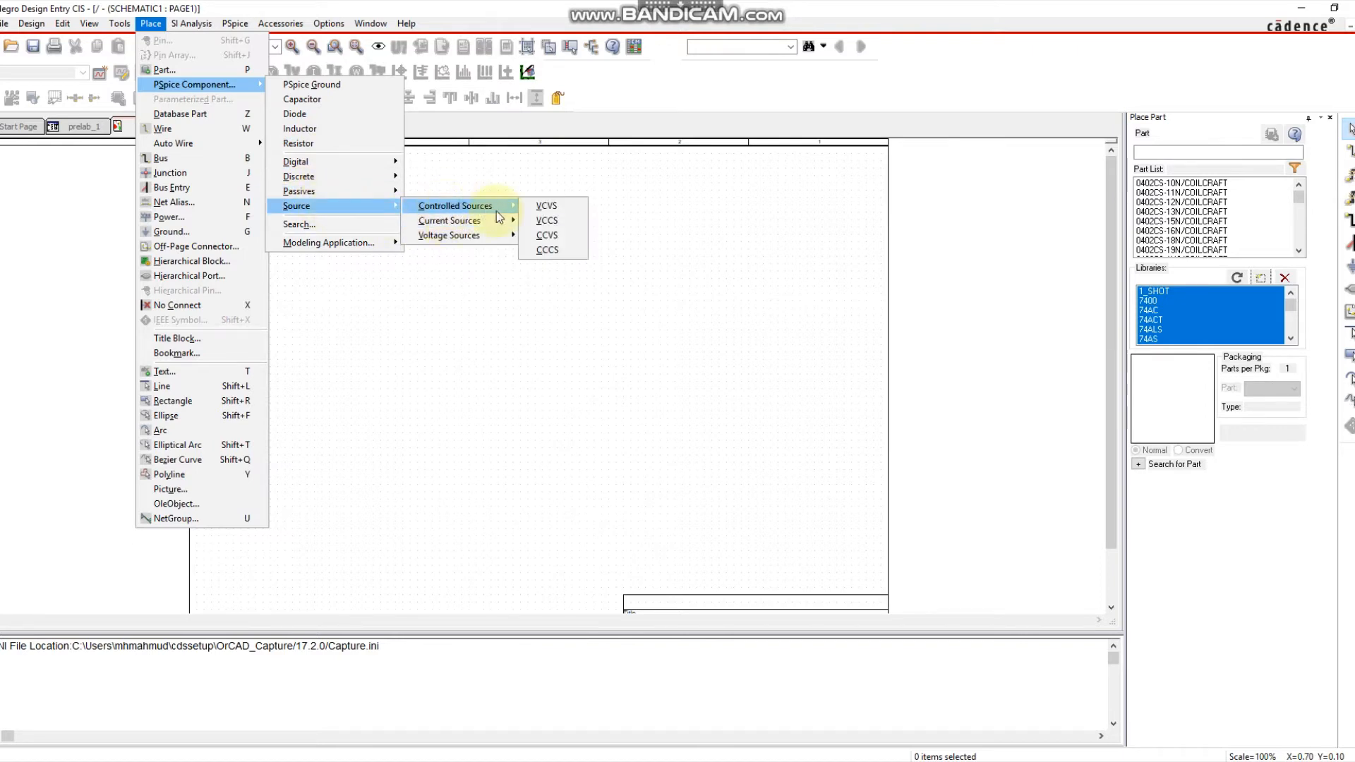
mouse_move(465, 235)
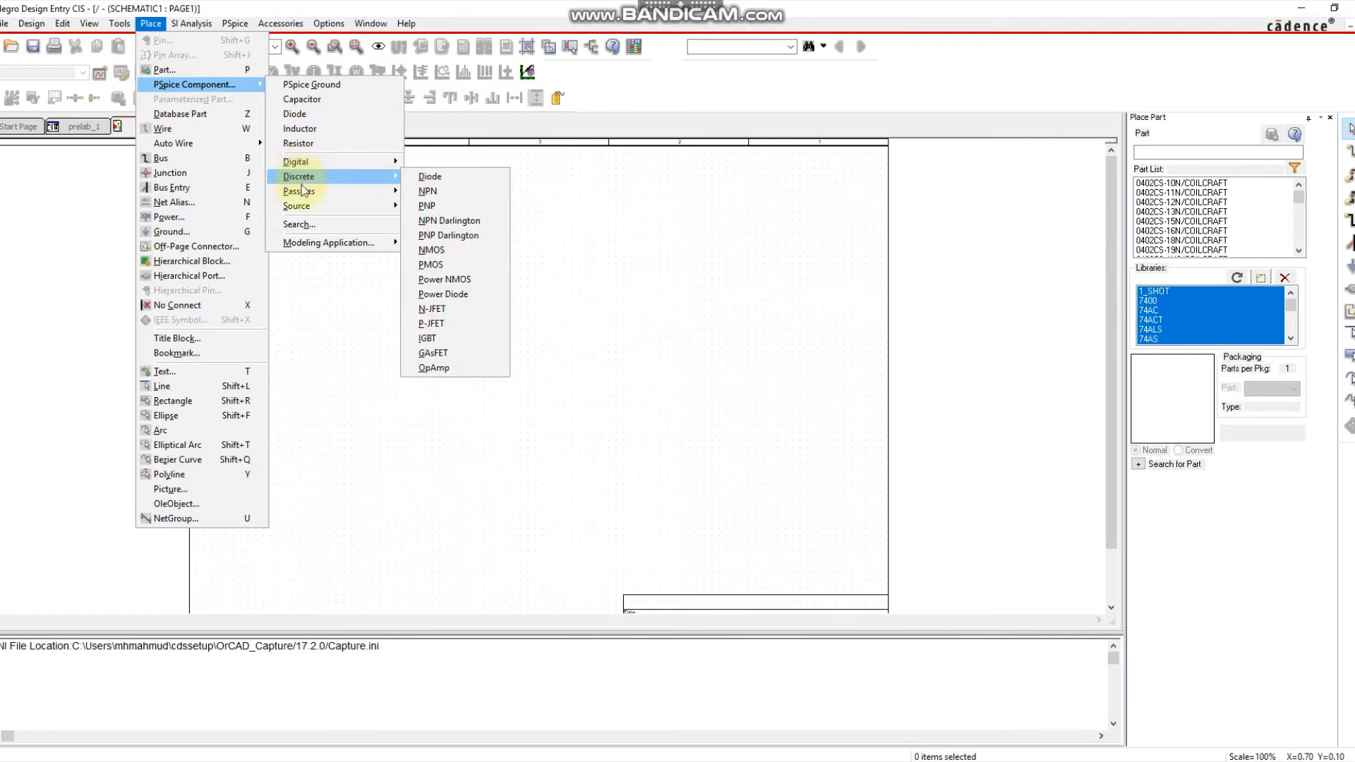
mouse_move(370, 208)
mouse_move(501, 211)
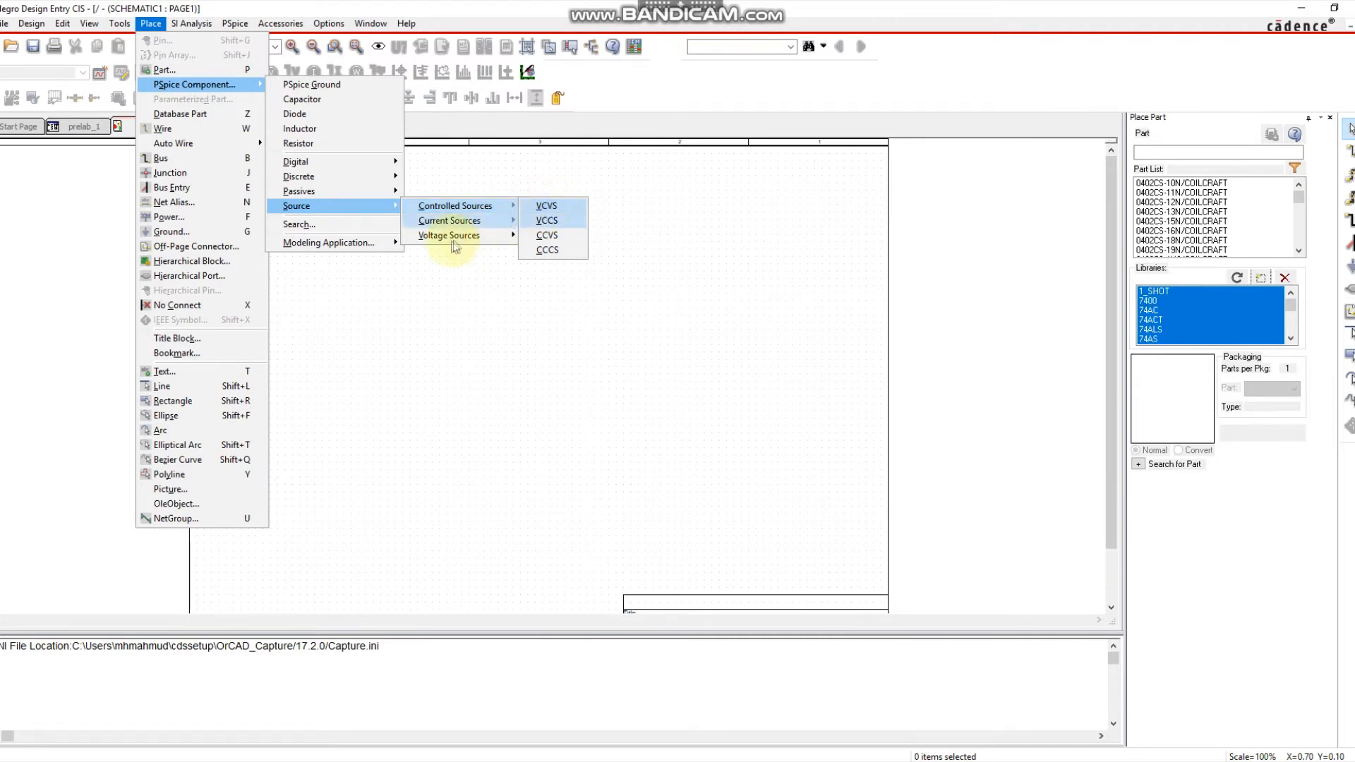
mouse_move(494, 206)
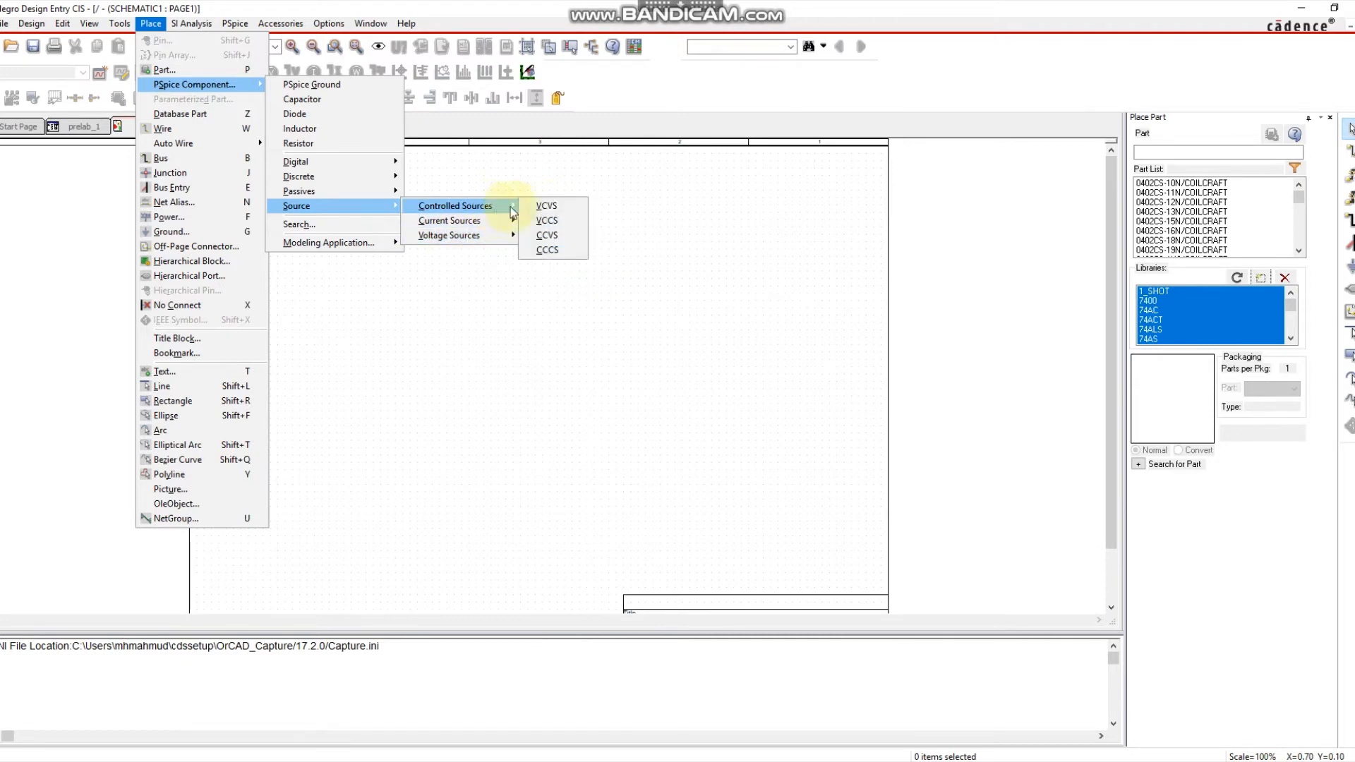
left_click(547, 207)
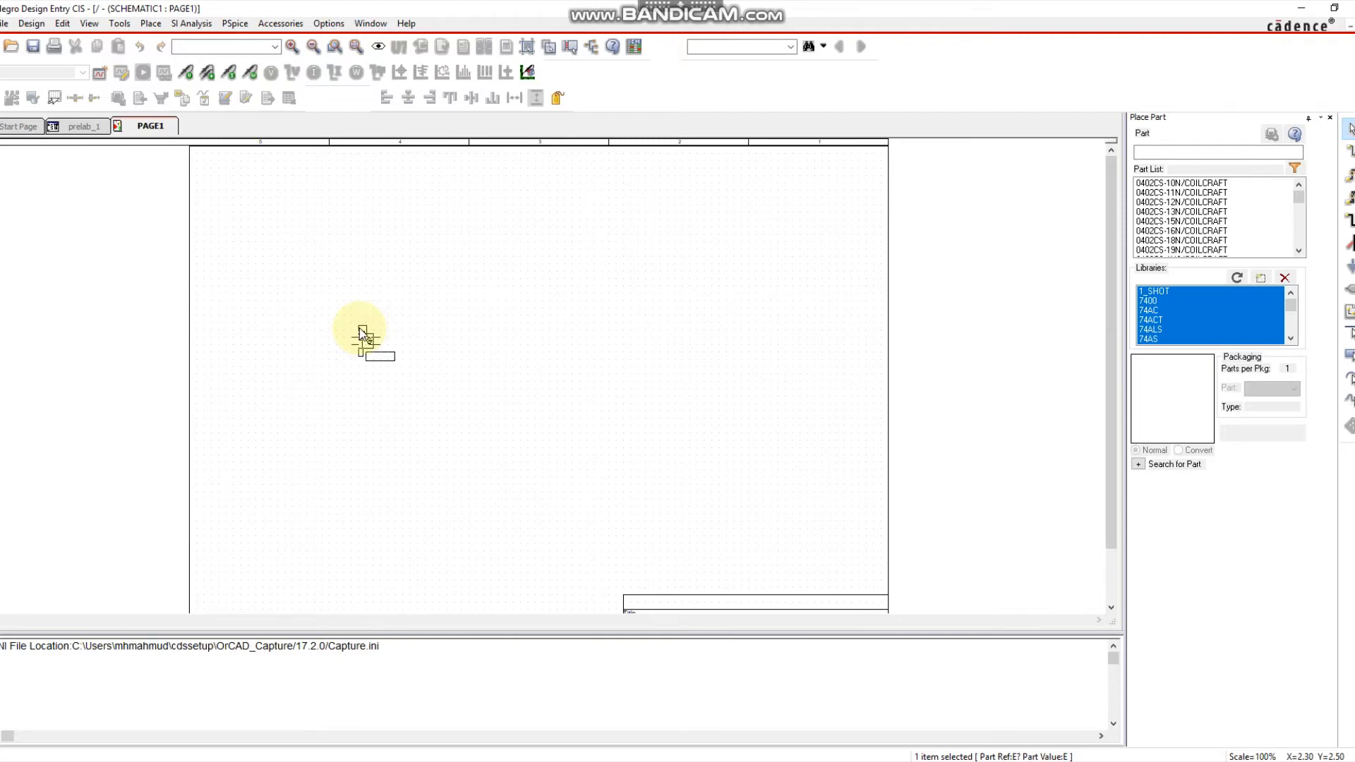
Place a single VSIN sine source V1 on PAGE1 and deselect it.
left_click(150, 24)
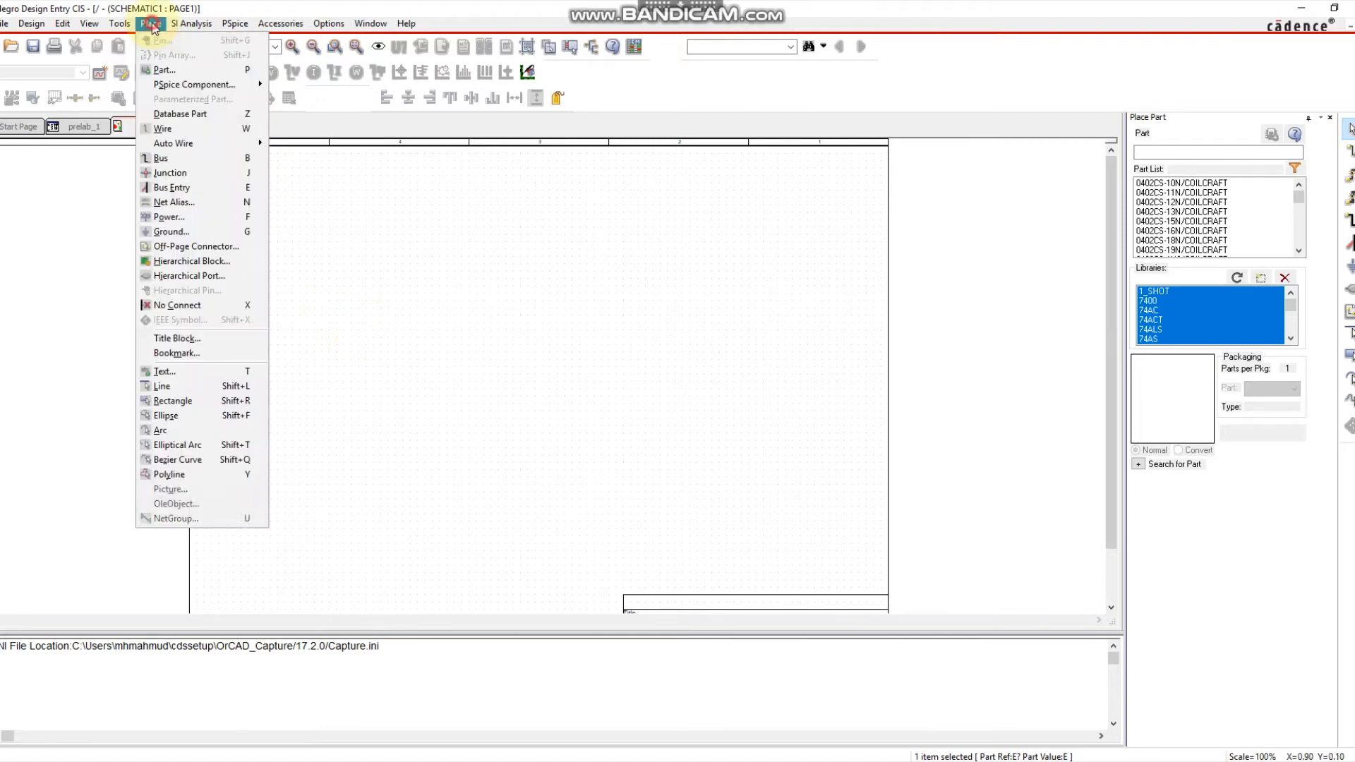
mouse_move(171, 90)
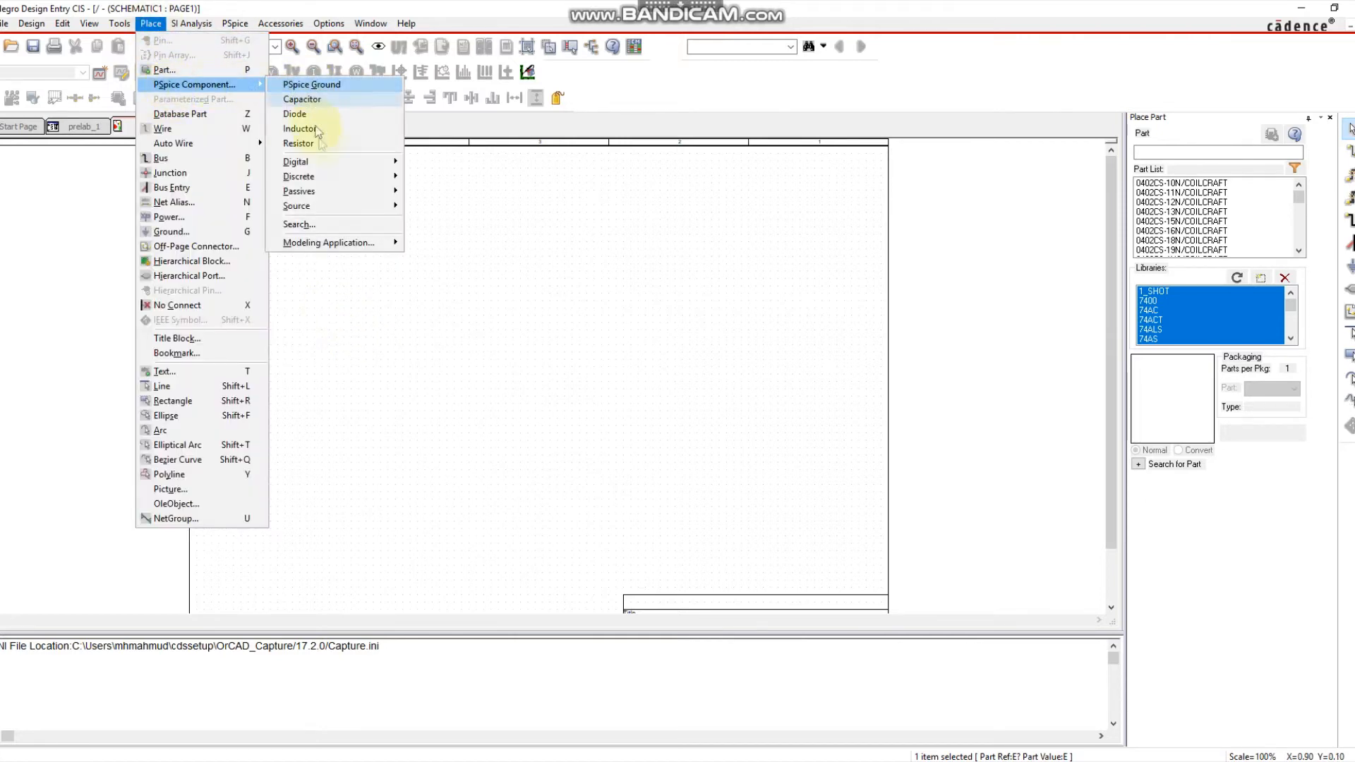
mouse_move(349, 209)
mouse_move(482, 235)
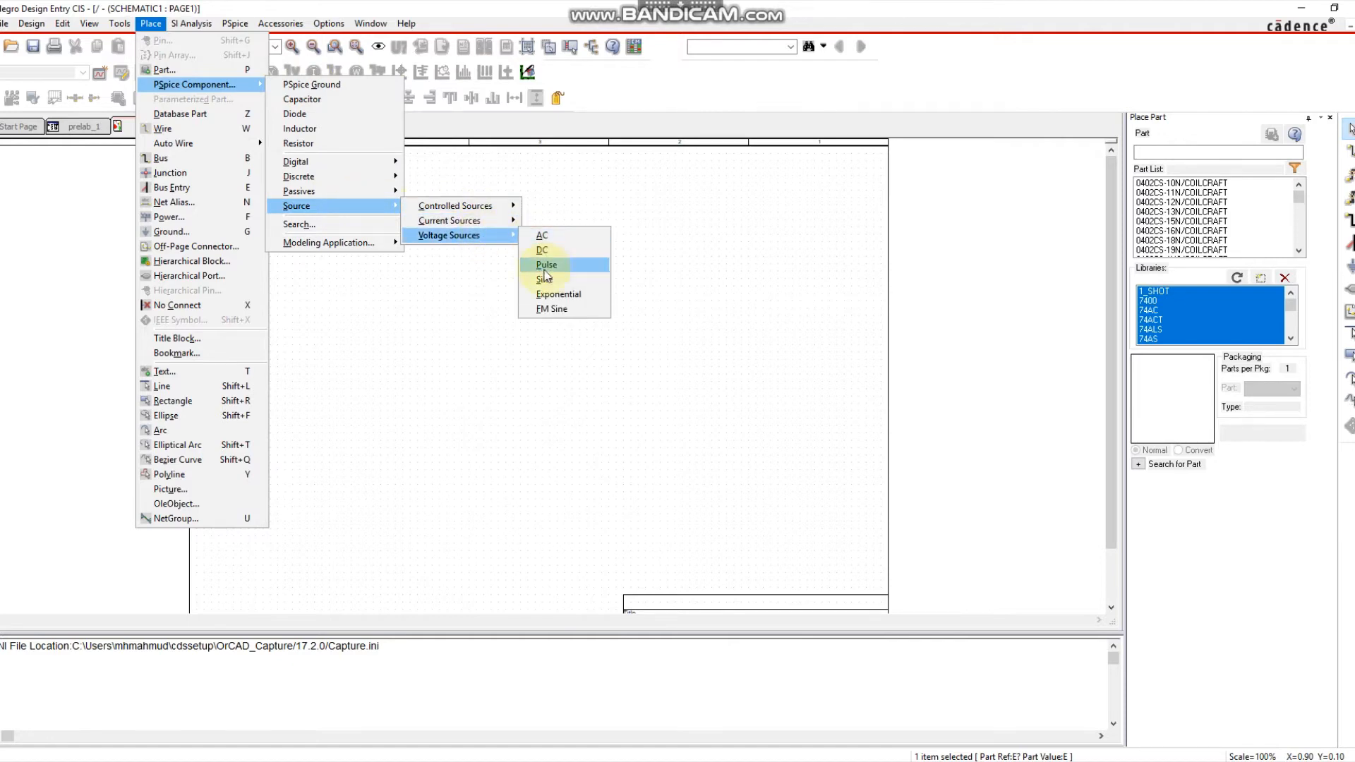
mouse_move(484, 210)
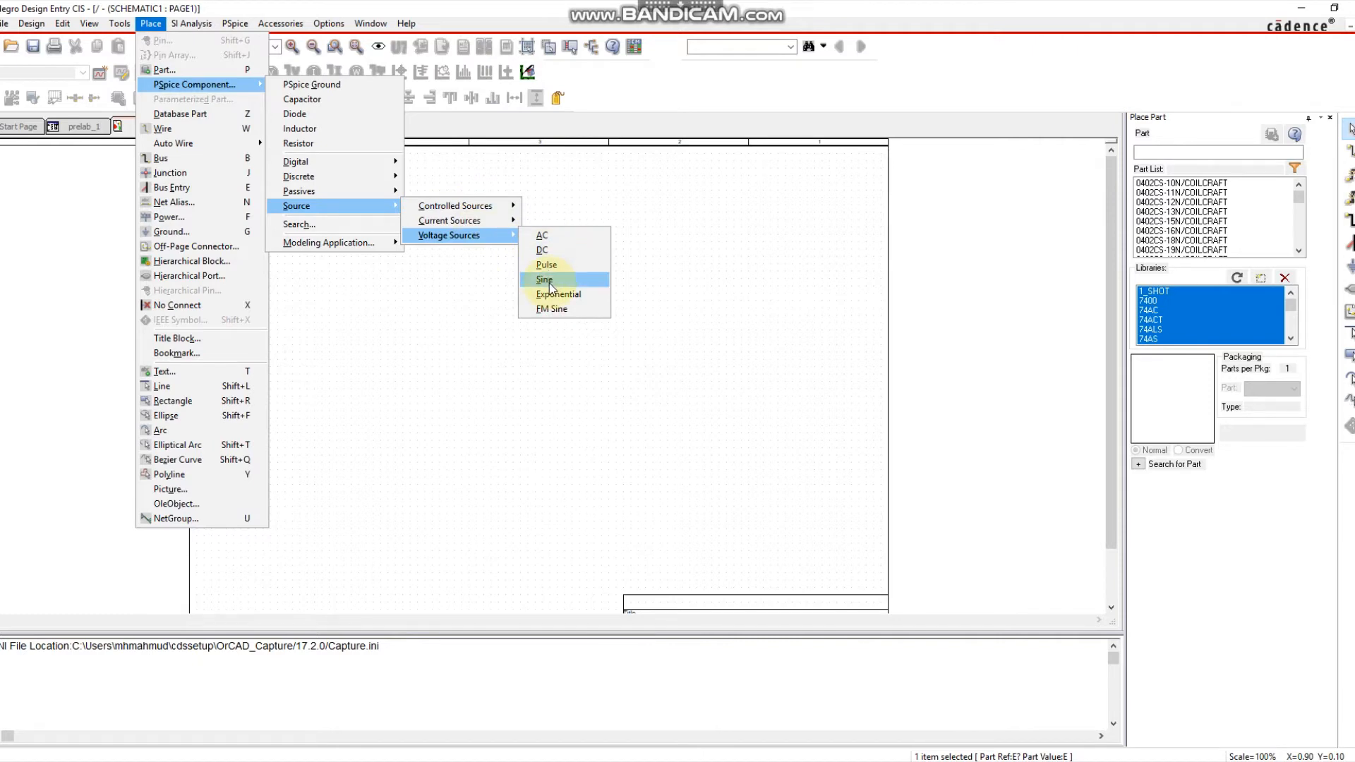
left_click(548, 280)
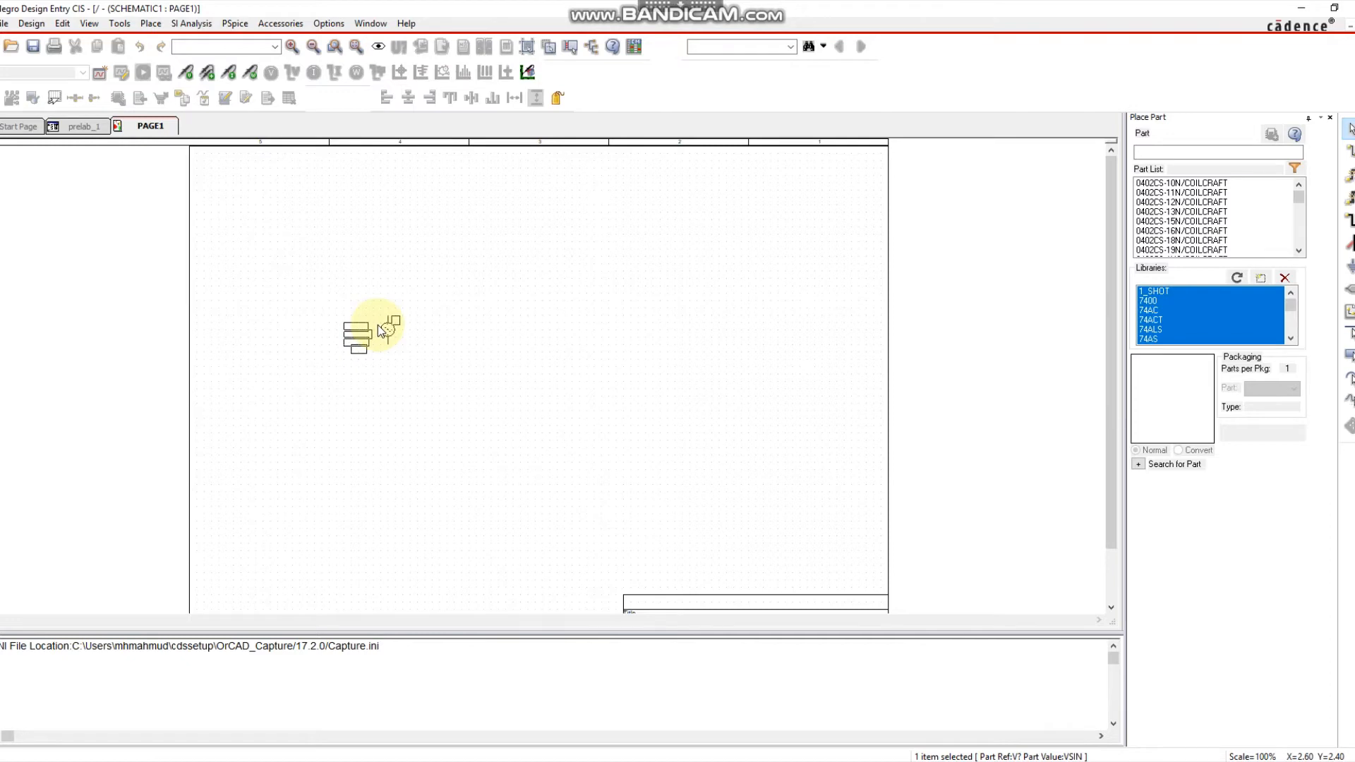
left_click(378, 325)
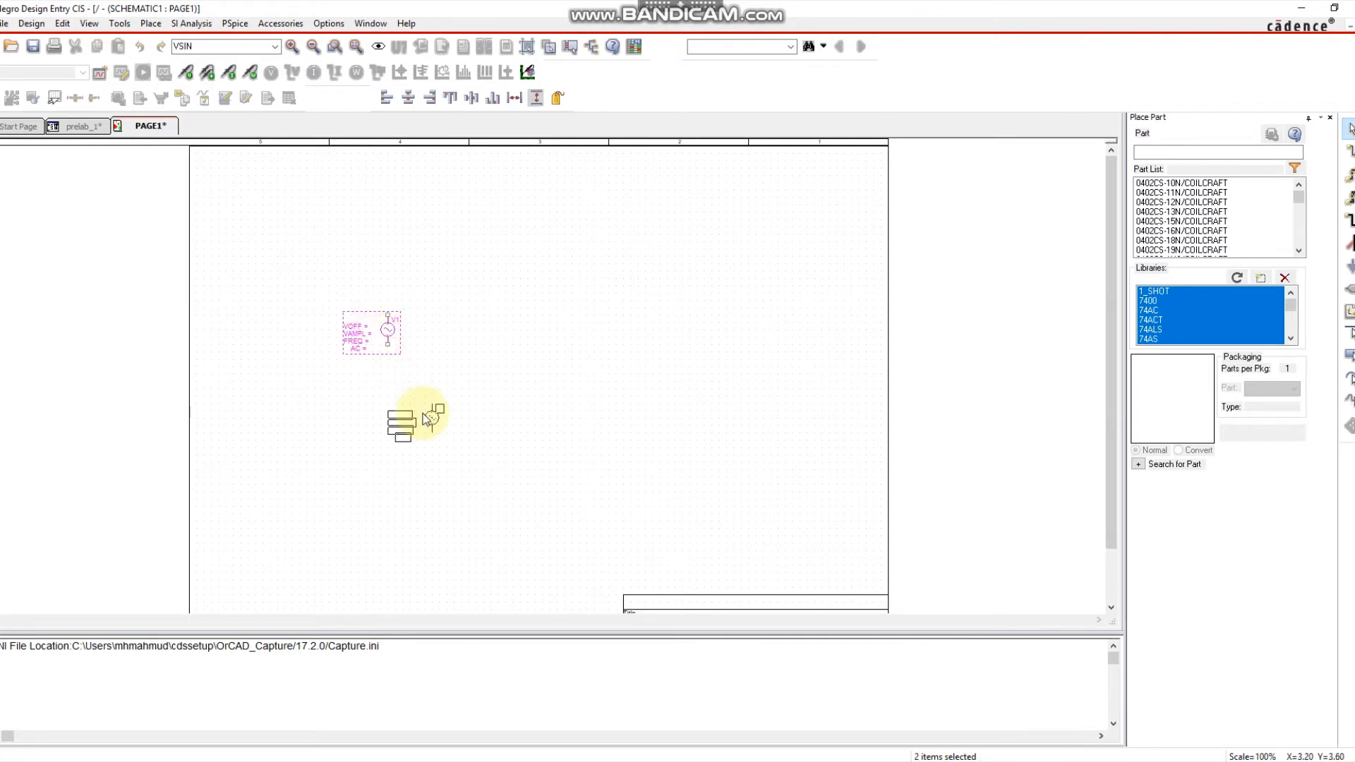
key("Escape")
left_click(412, 381)
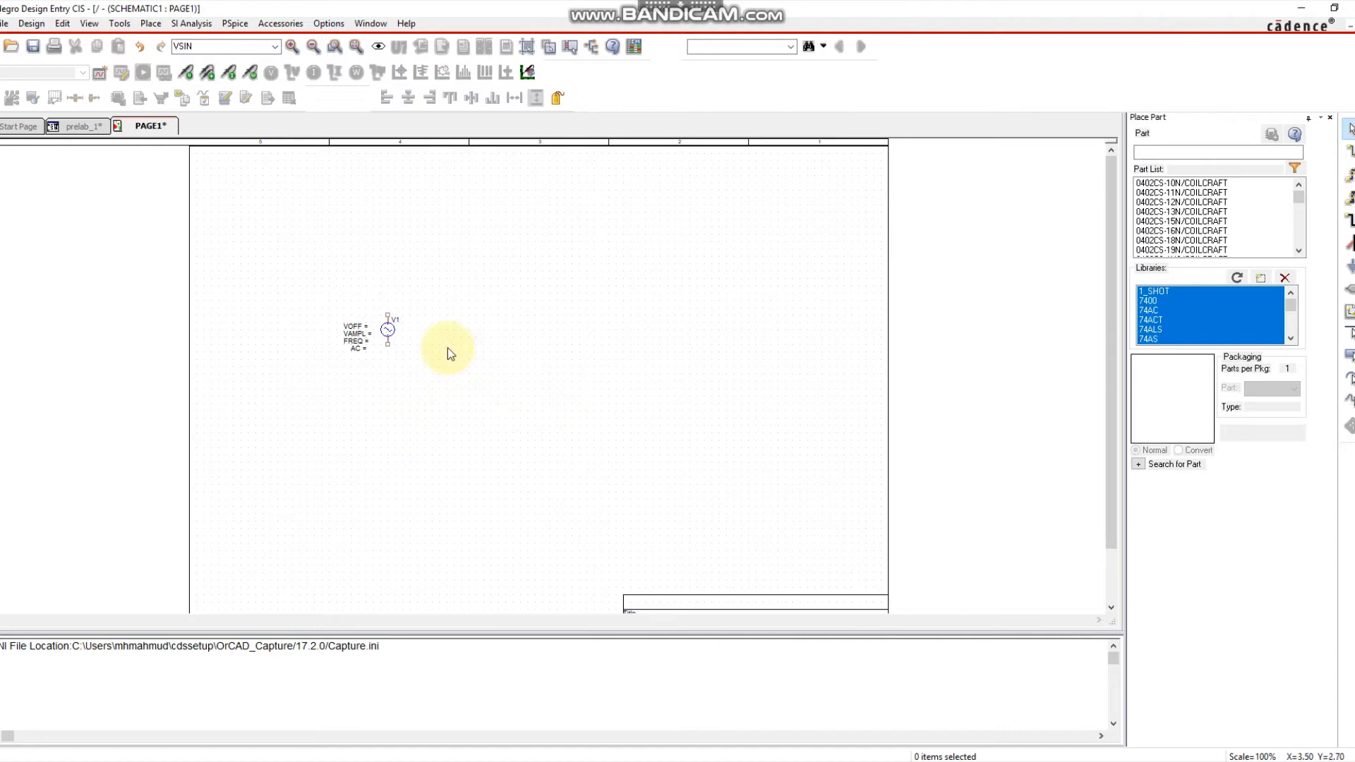
Zoom the canvas to 200% around V1 and bring up the PSpice Component submenu.
scroll(435, 352, "up", 1, "ctrl")
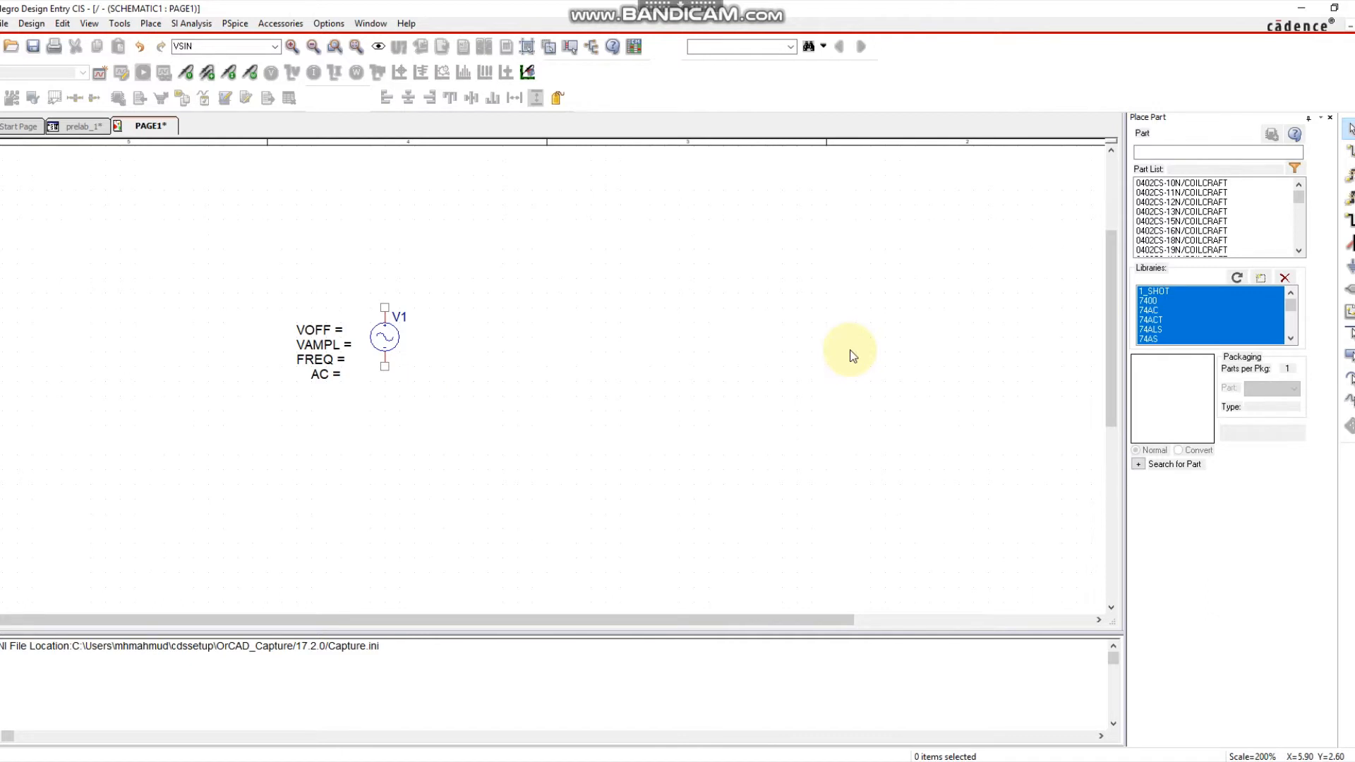
key("c")
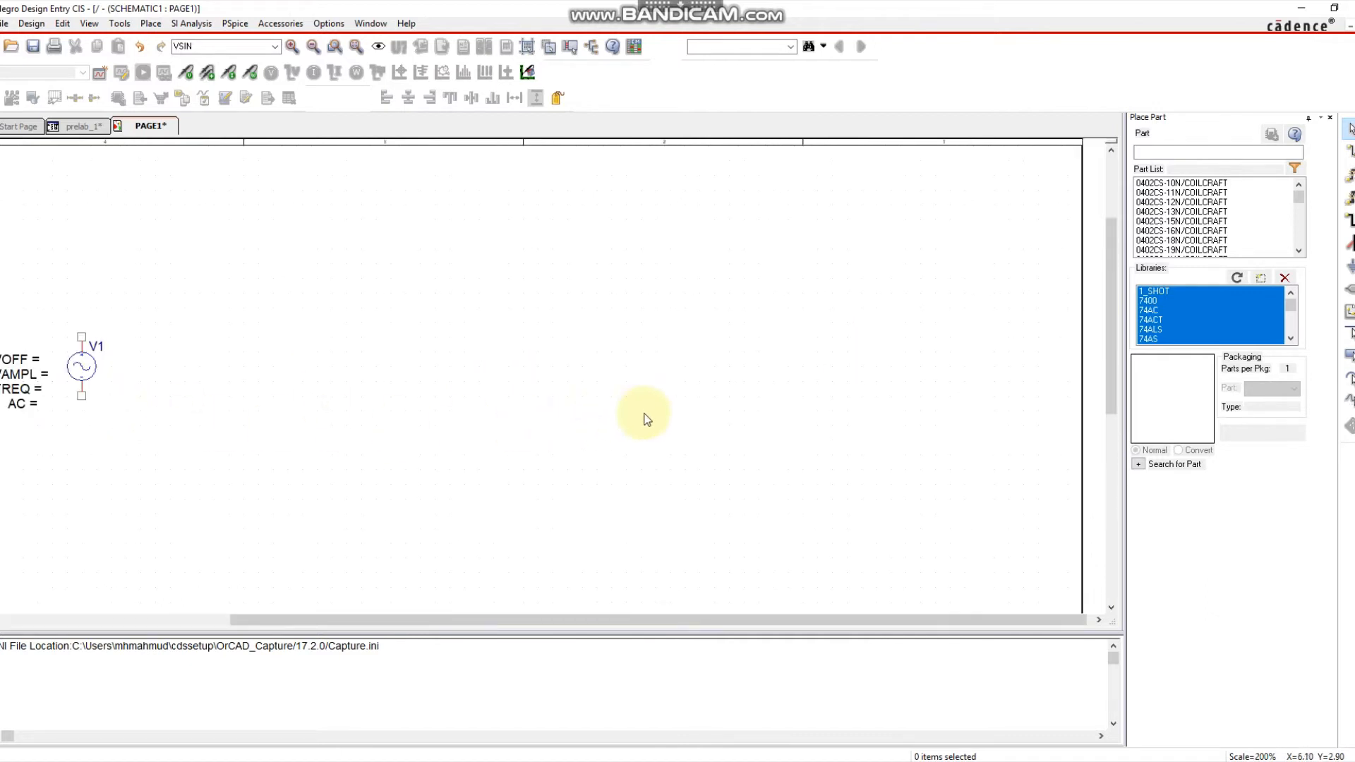
scroll(626, 419, "down", 1, "ctrl")
scroll(477, 296, "up", 1, "ctrl")
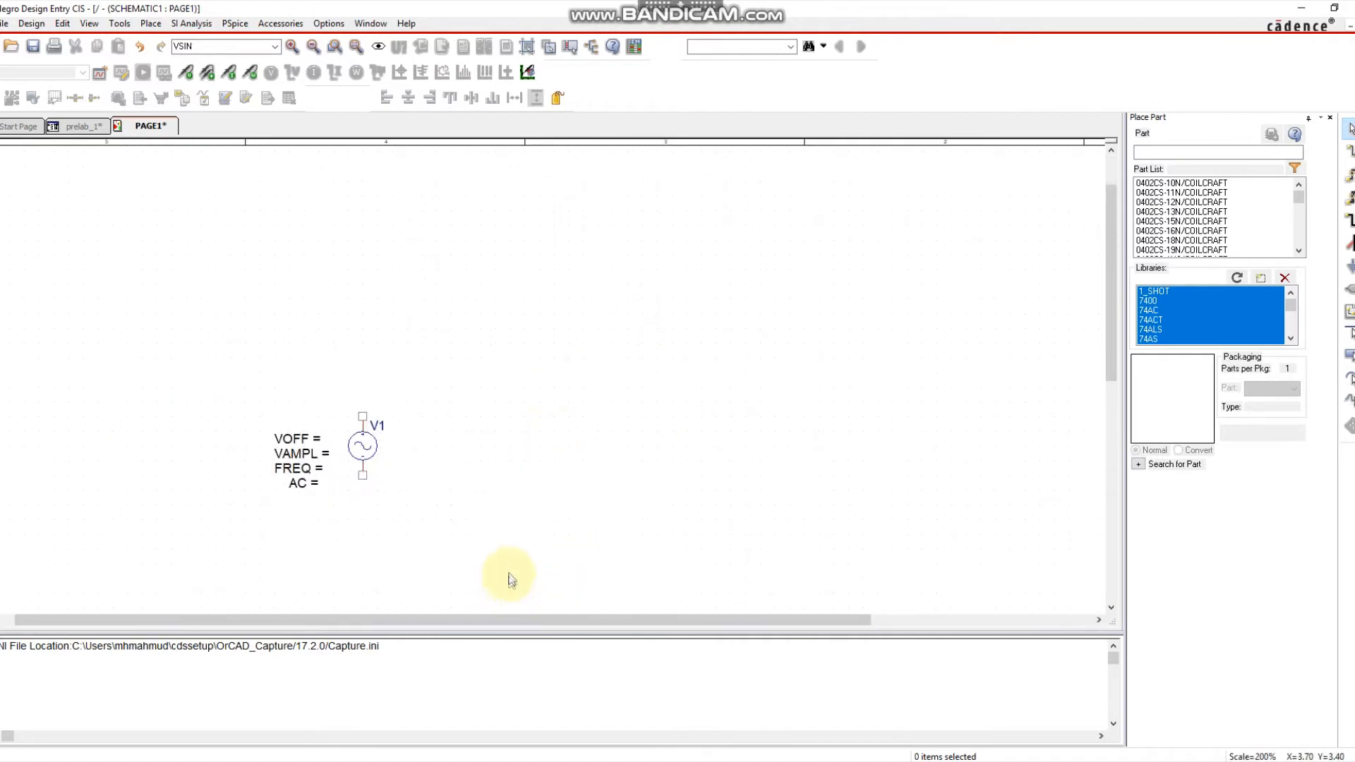
scroll(512, 584, "down", 2)
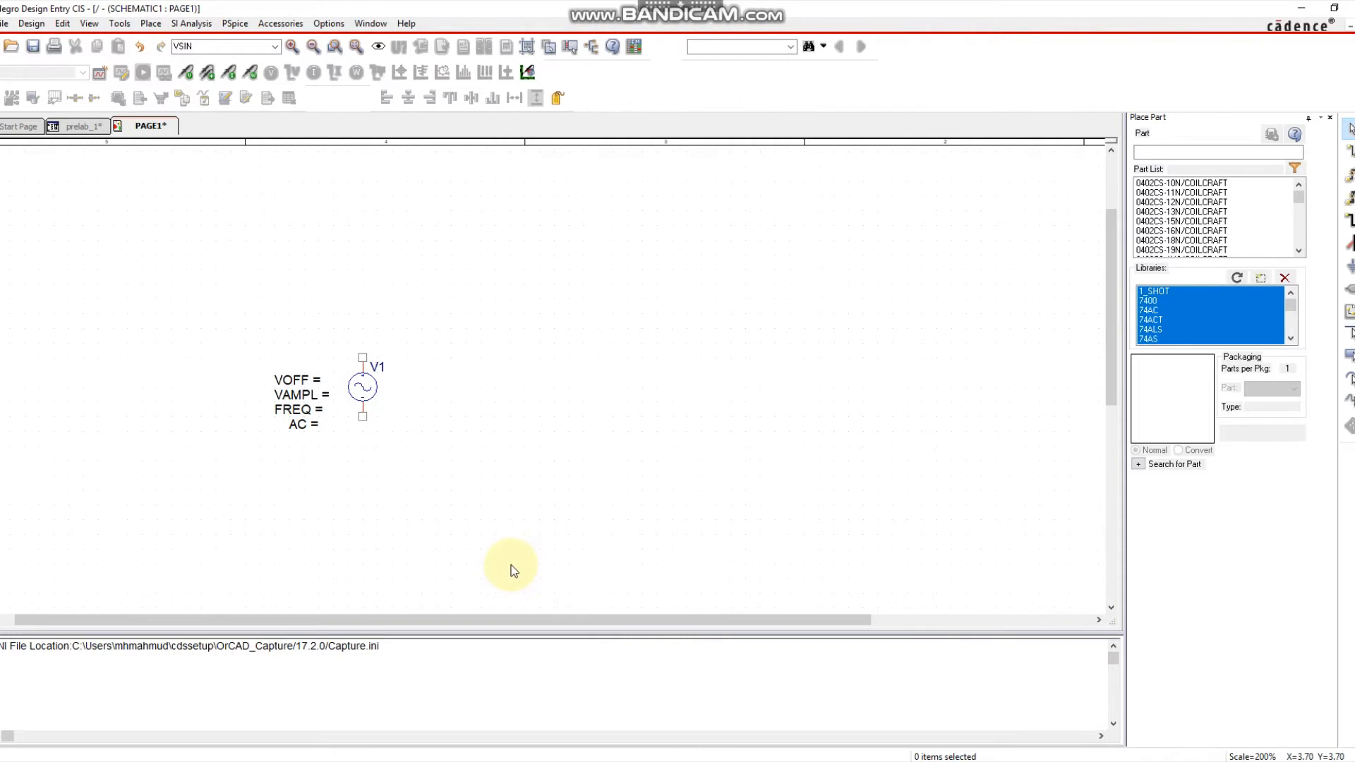
left_click(151, 25)
mouse_move(211, 85)
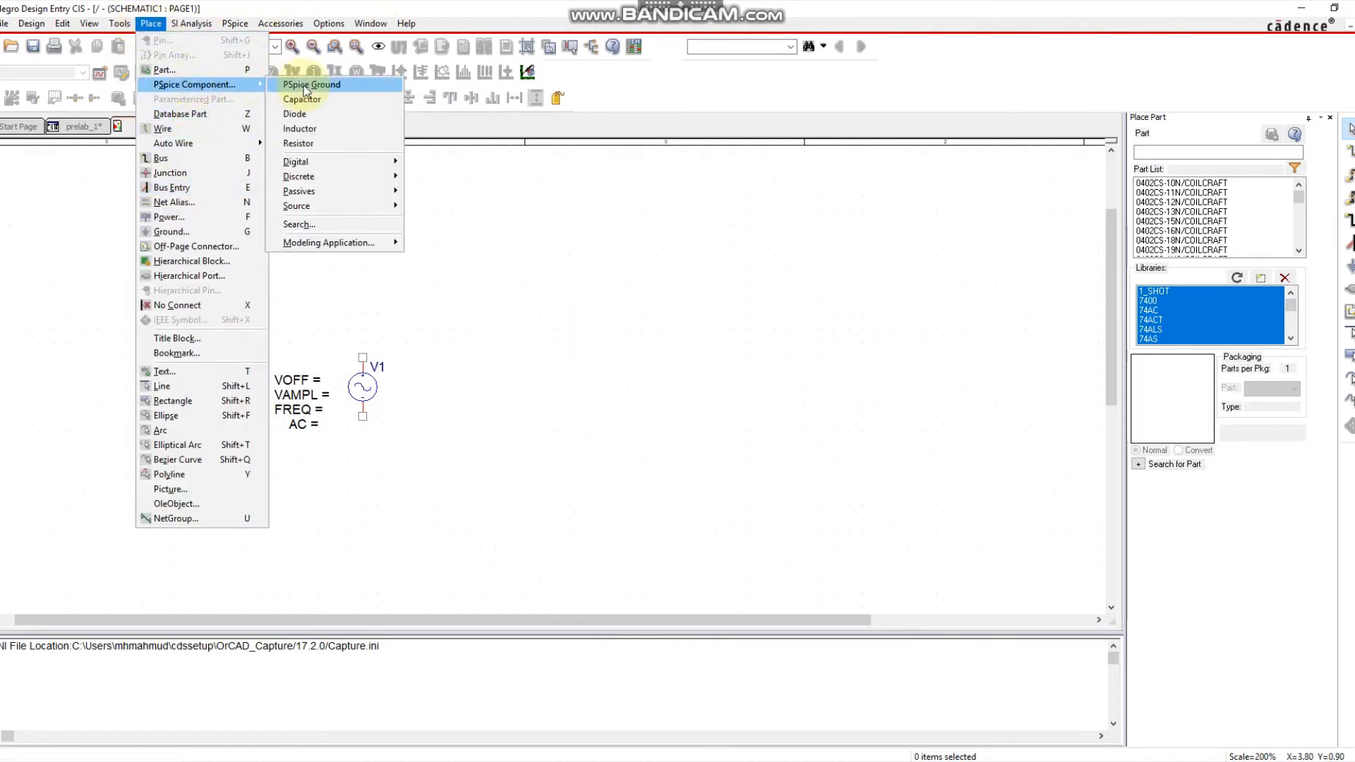
Place a horizontal 1n capacitor C1 up and right of V1.
left_click(309, 98)
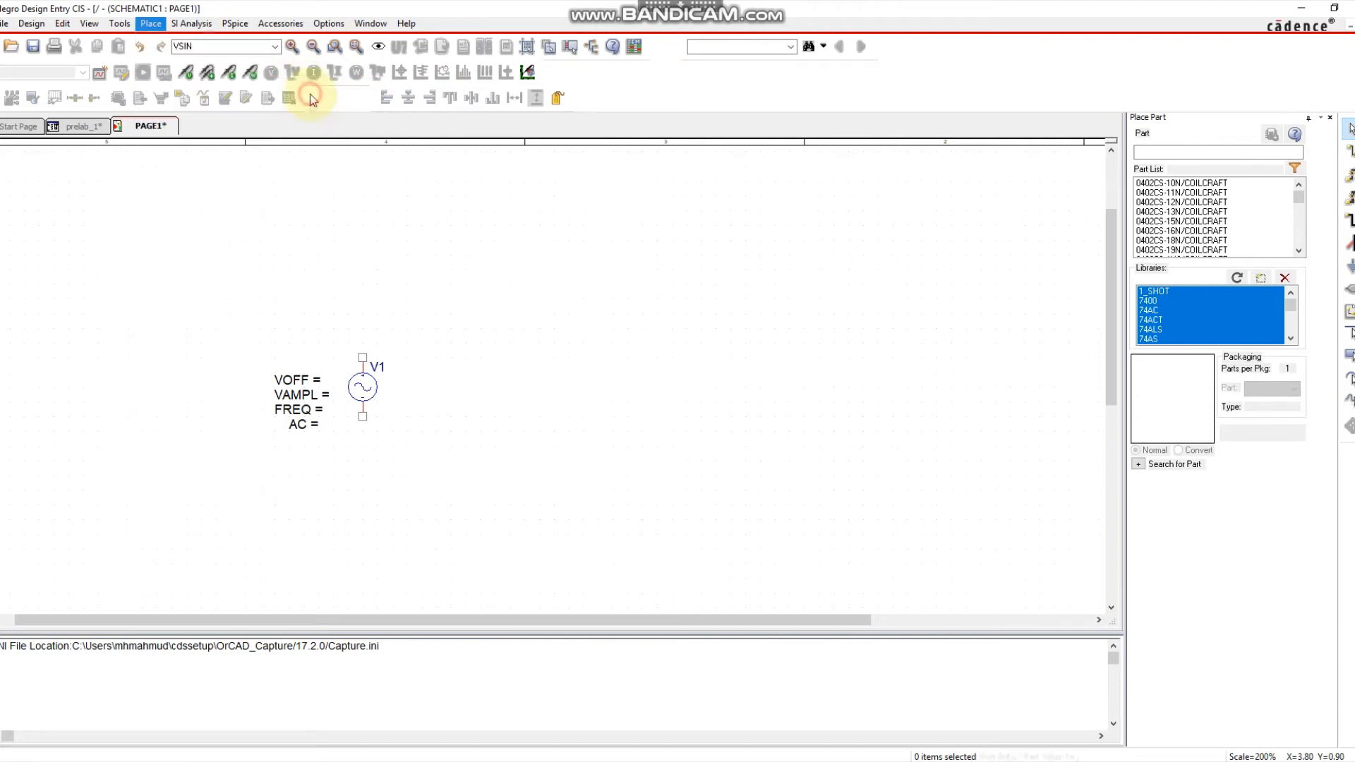
key("r")
left_click(461, 315)
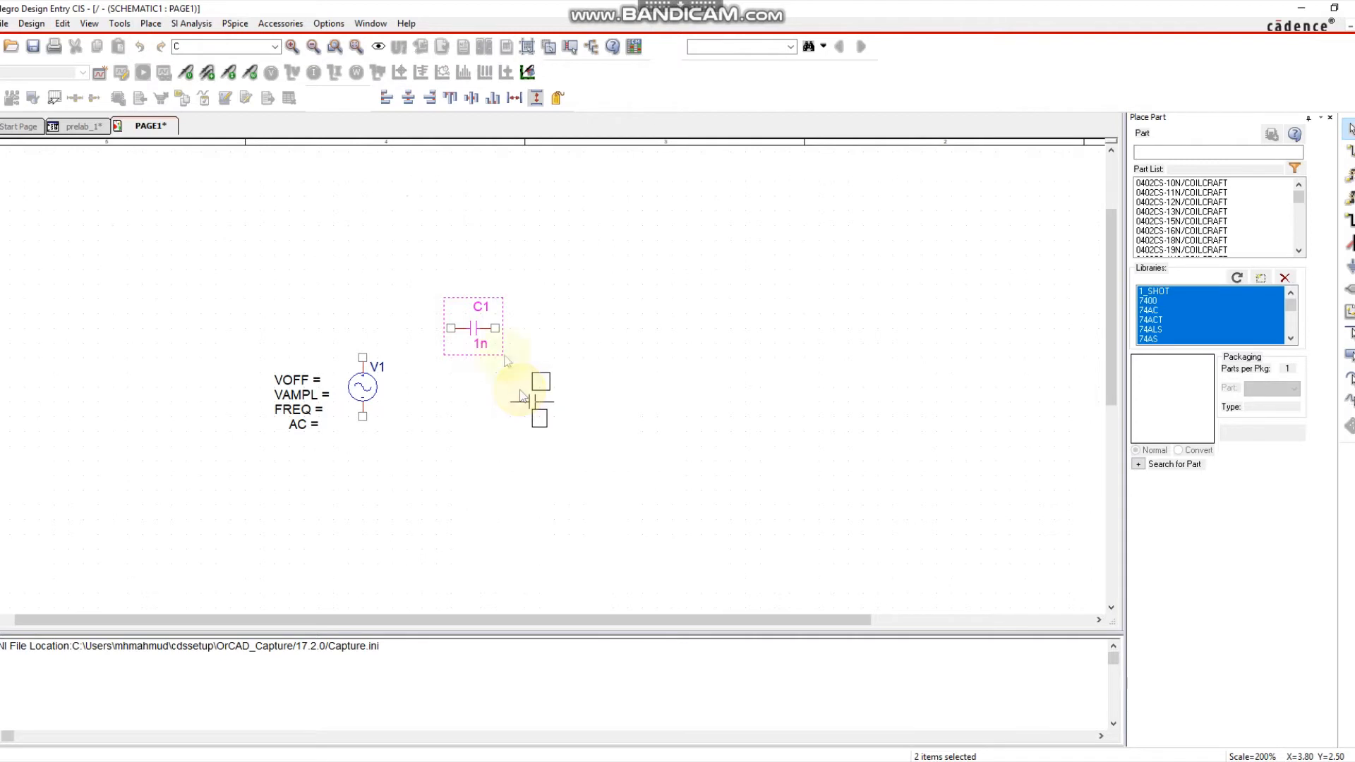
key("Escape")
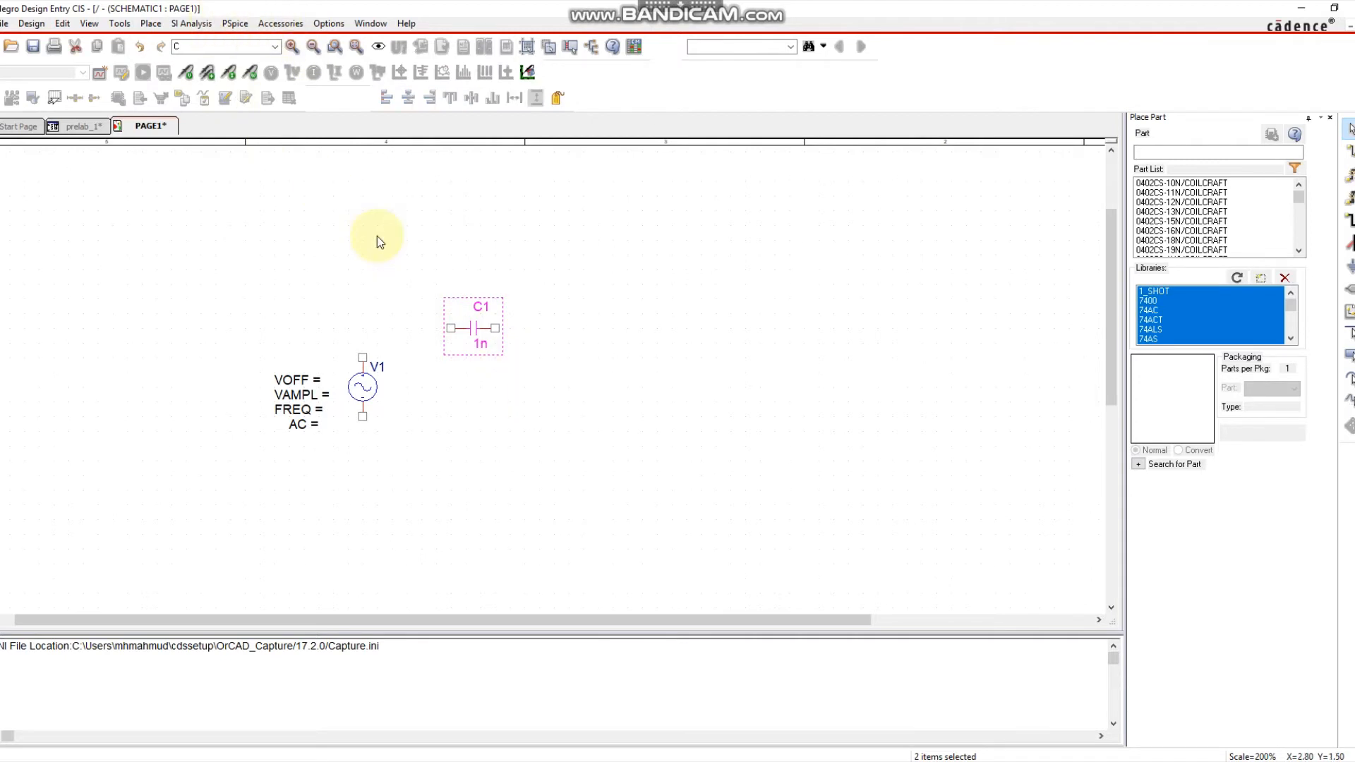
Place a vertical 1k resistor R1 below and right of C1.
left_click(150, 25)
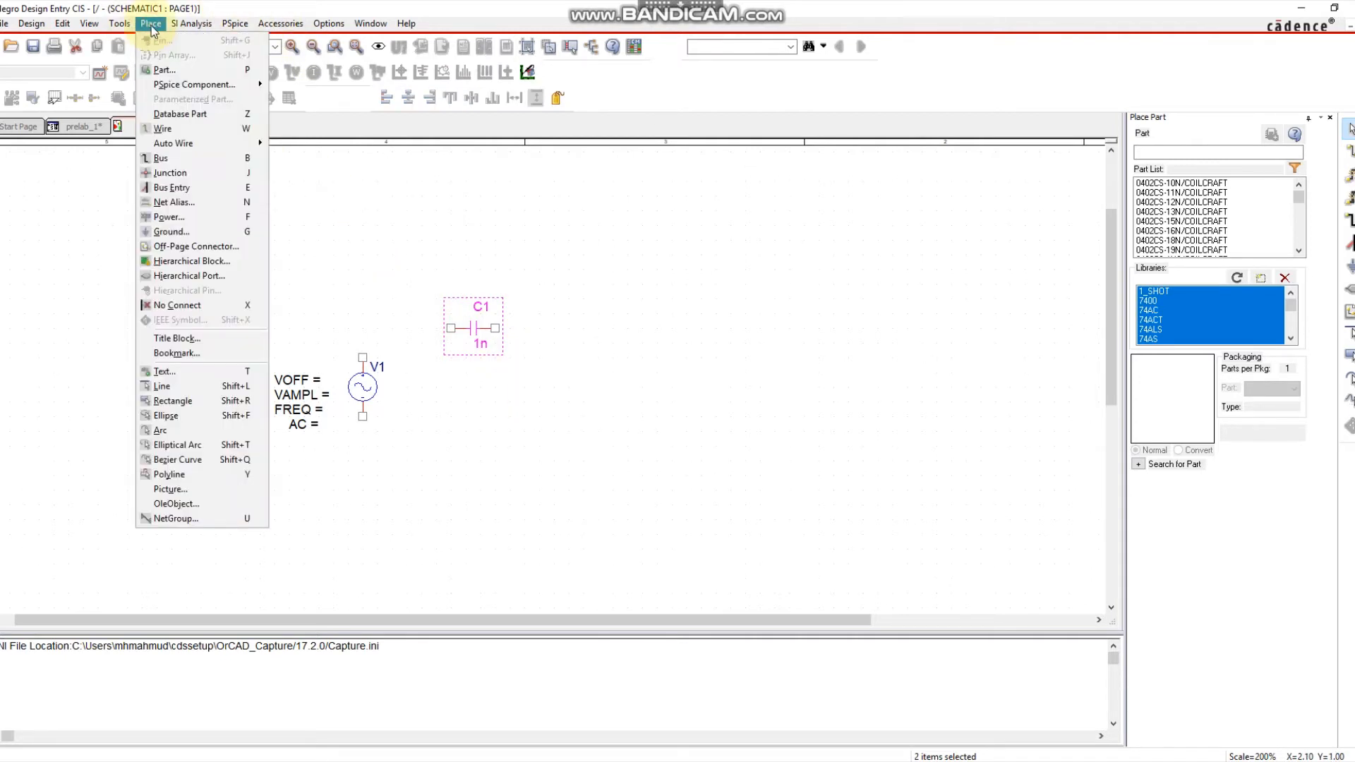
mouse_move(183, 84)
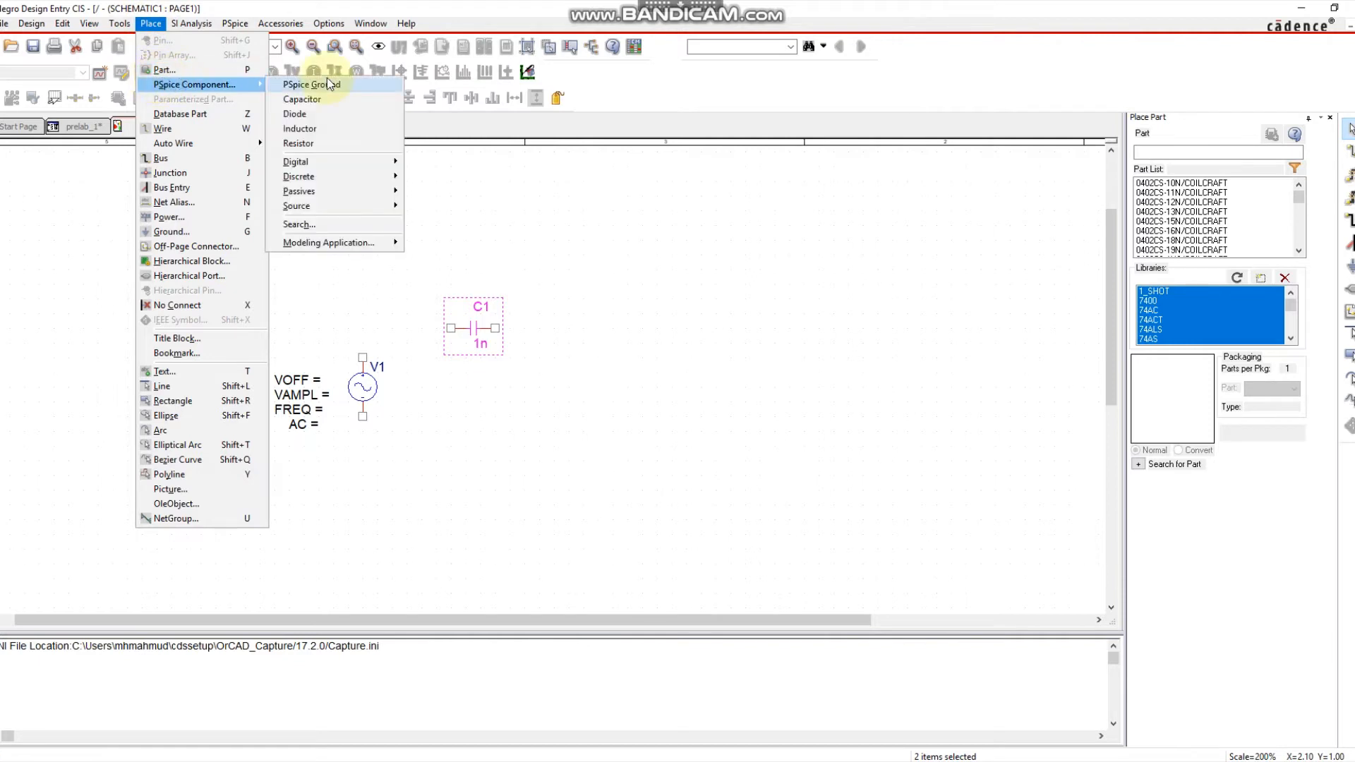
left_click(299, 144)
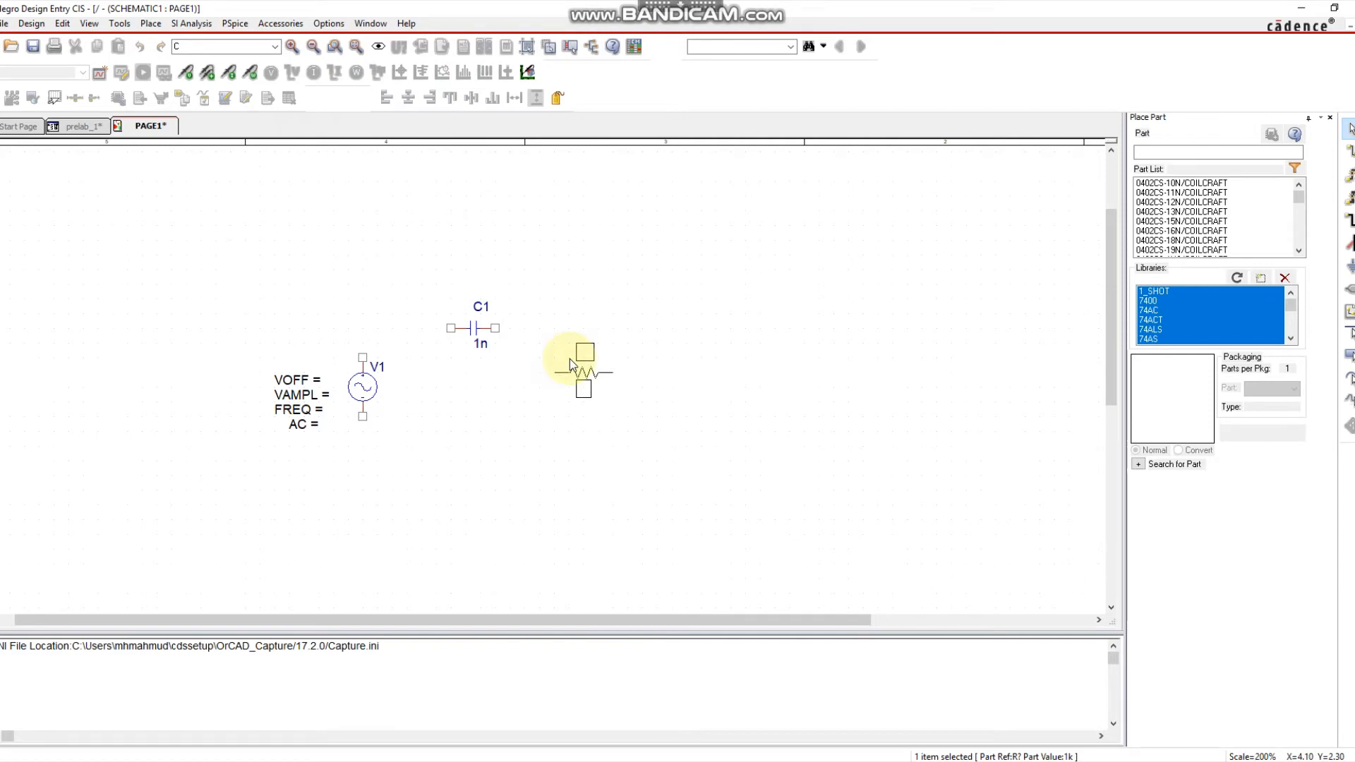
key("r")
left_click(577, 381)
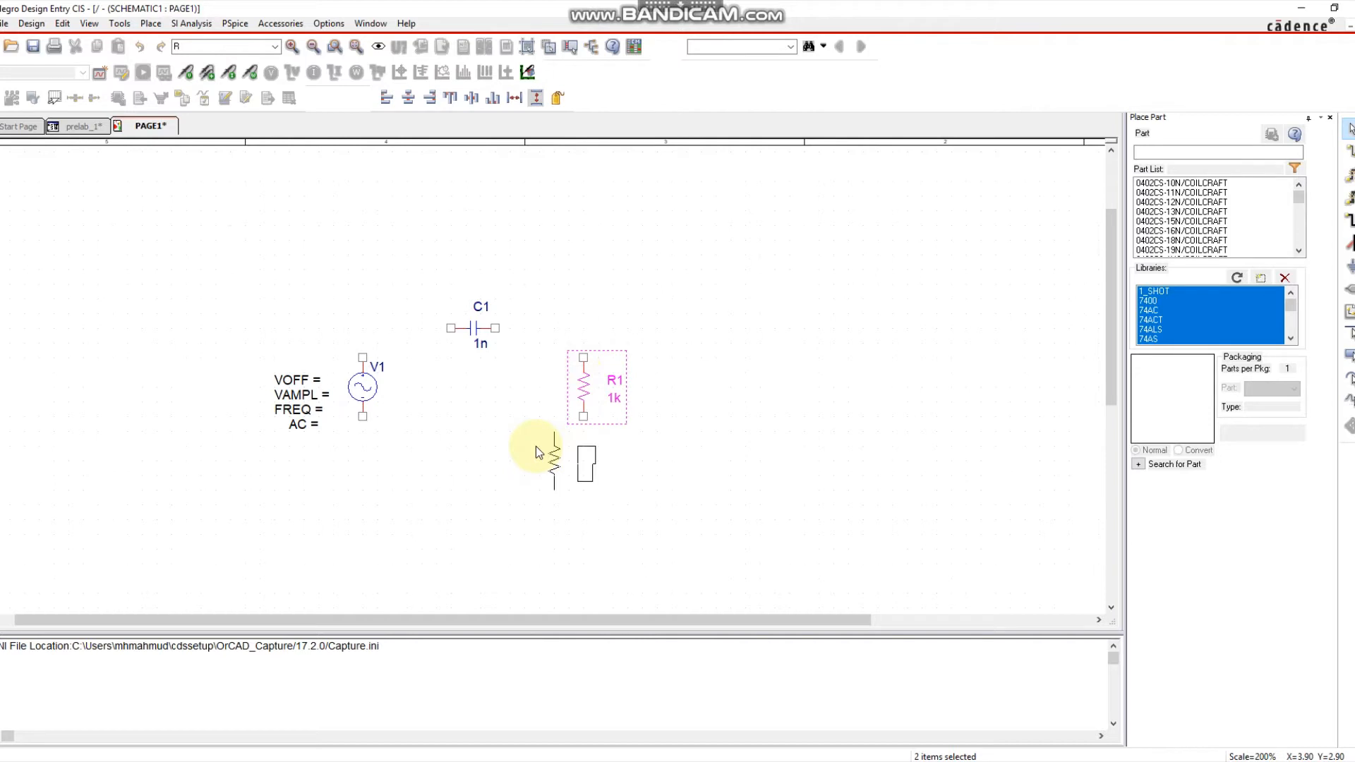
key("Escape")
left_click(523, 445)
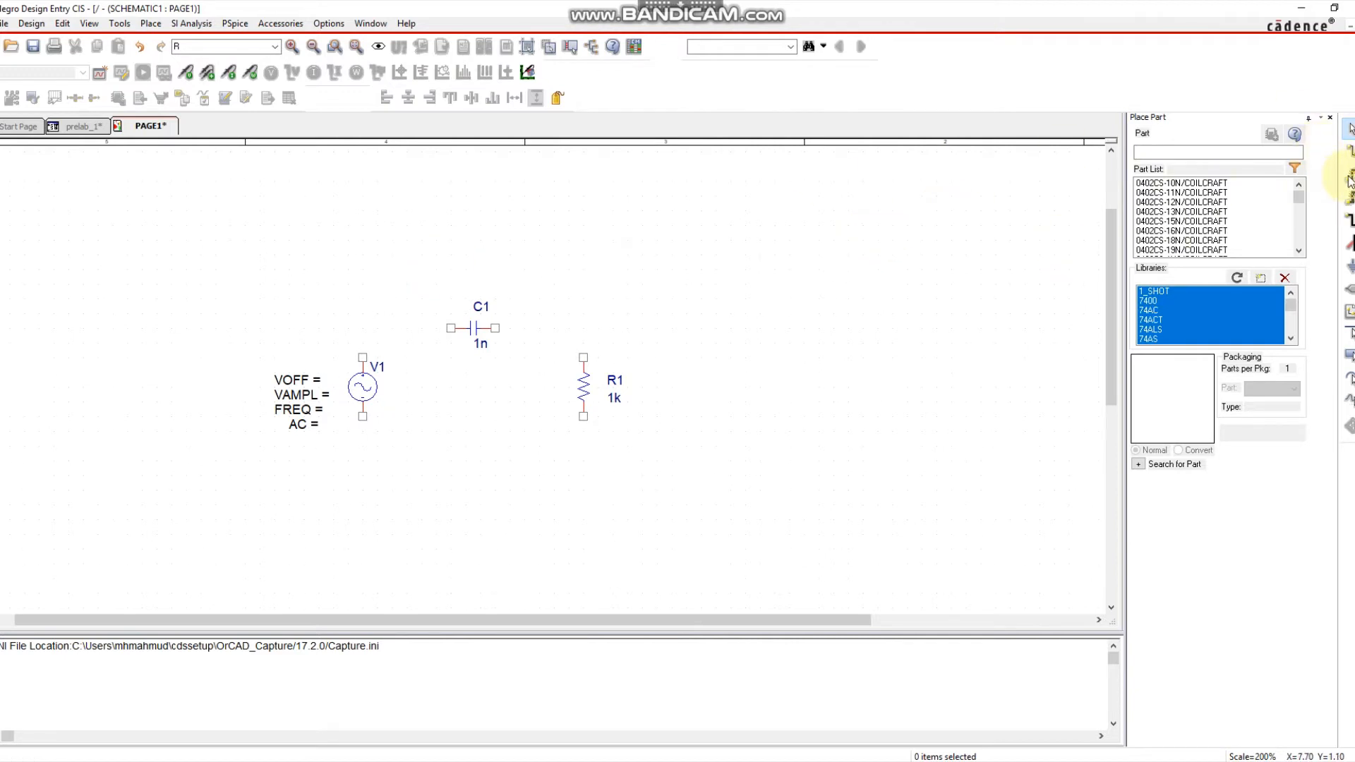
Place a 0/SOURCE ground symbol below the circuit between V1 and R1.
left_click(1349, 266)
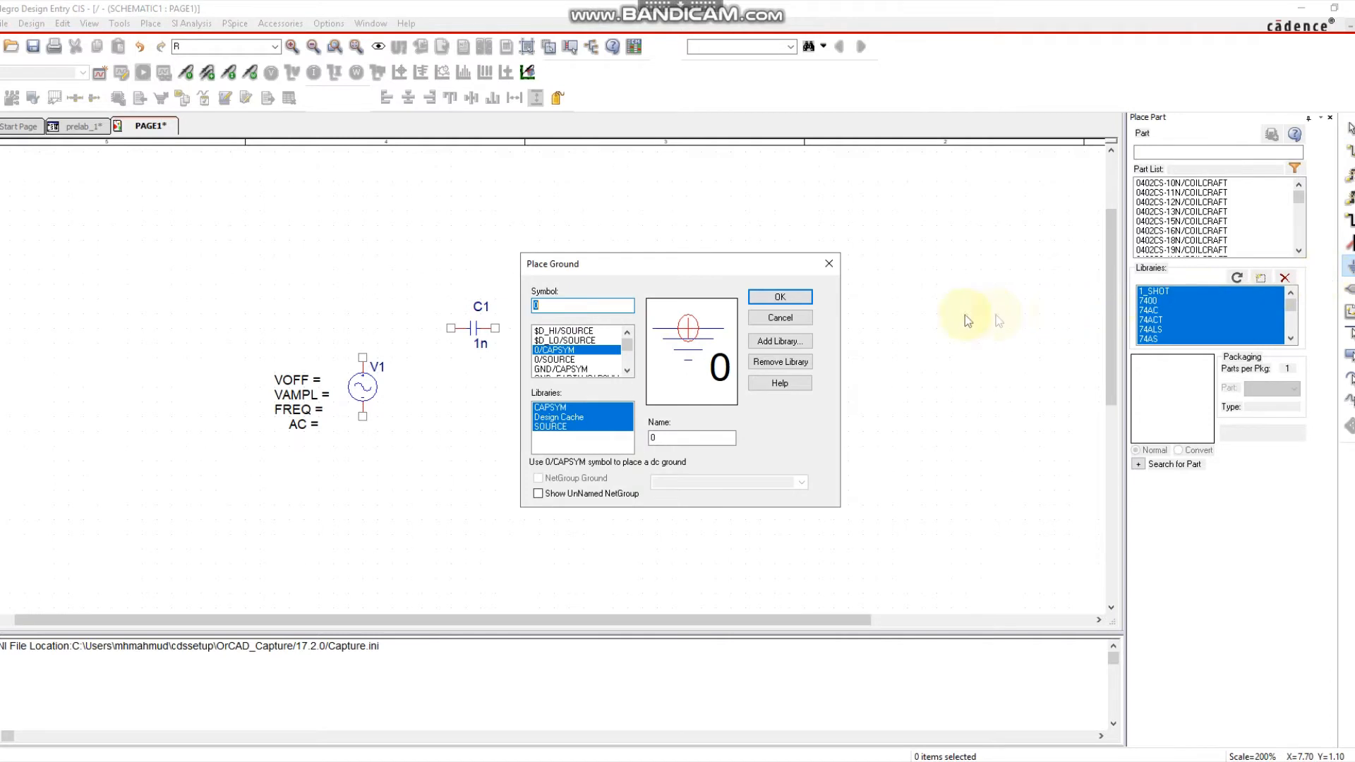
left_click(552, 360)
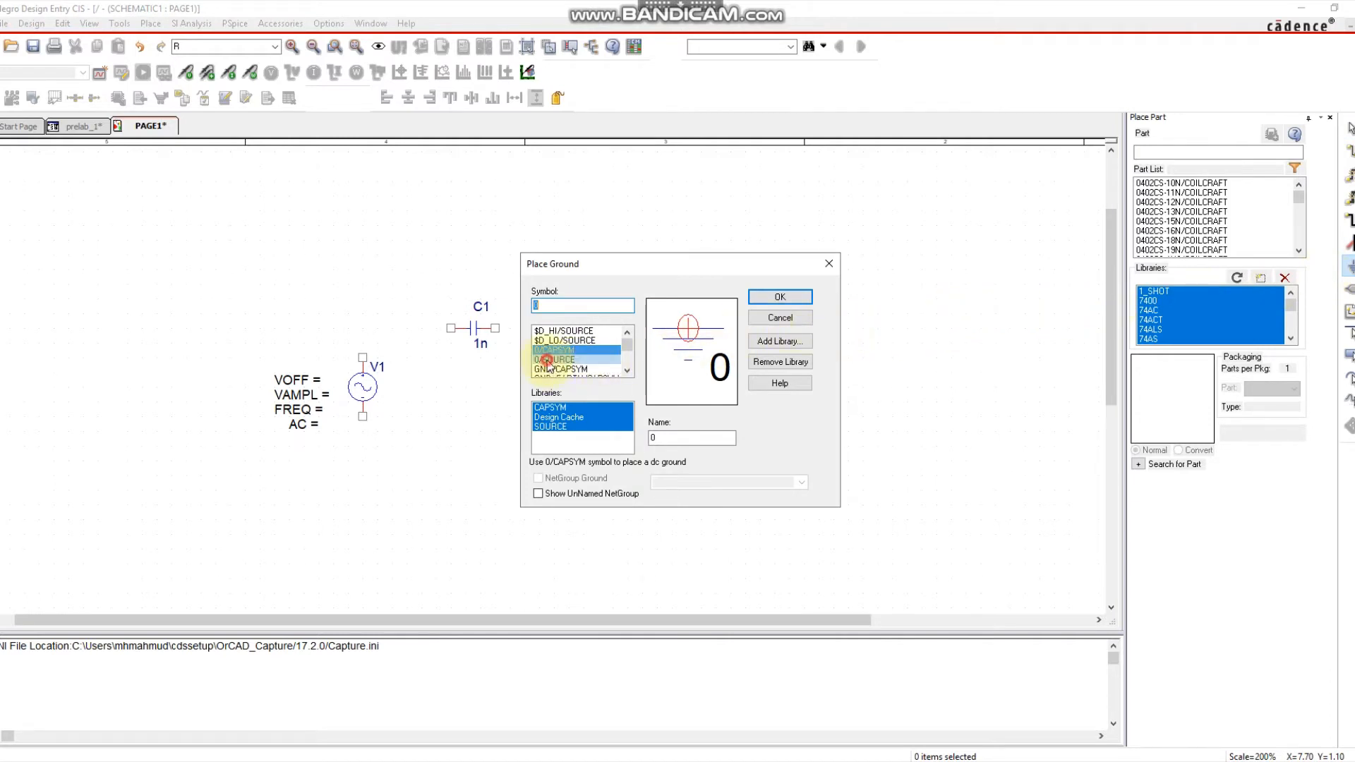
left_click(779, 298)
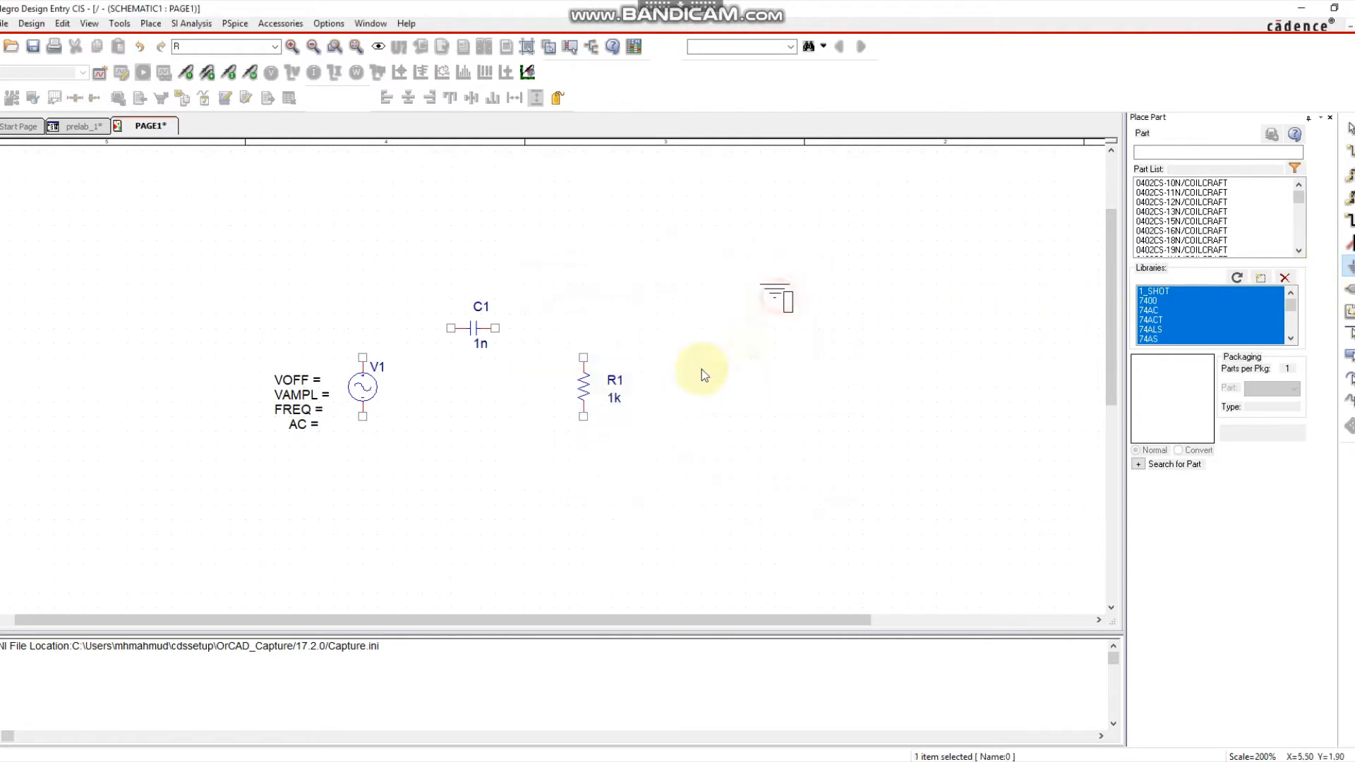
left_click(482, 458)
key("Escape")
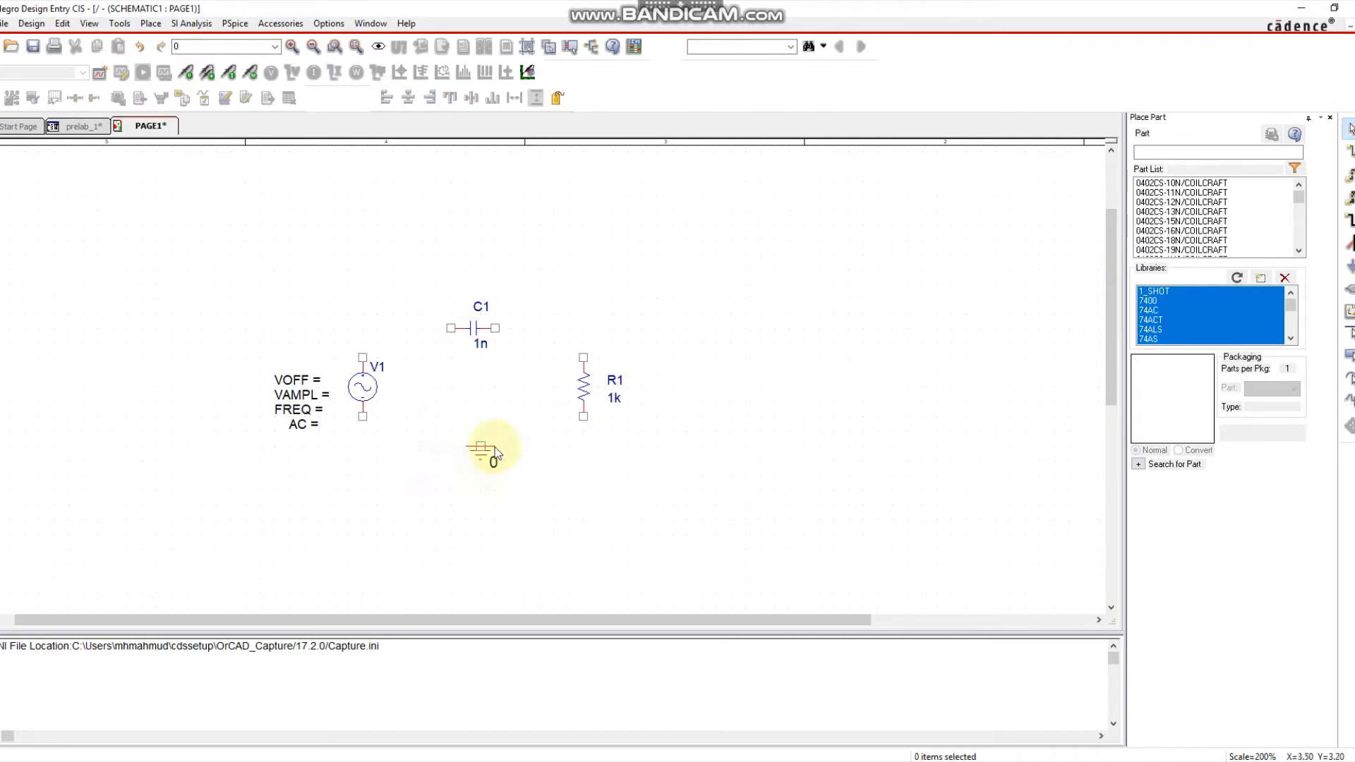
Wire V1 to C1, C1 to R1, and R1's bottom back to V1's bottom.
left_click(1349, 151)
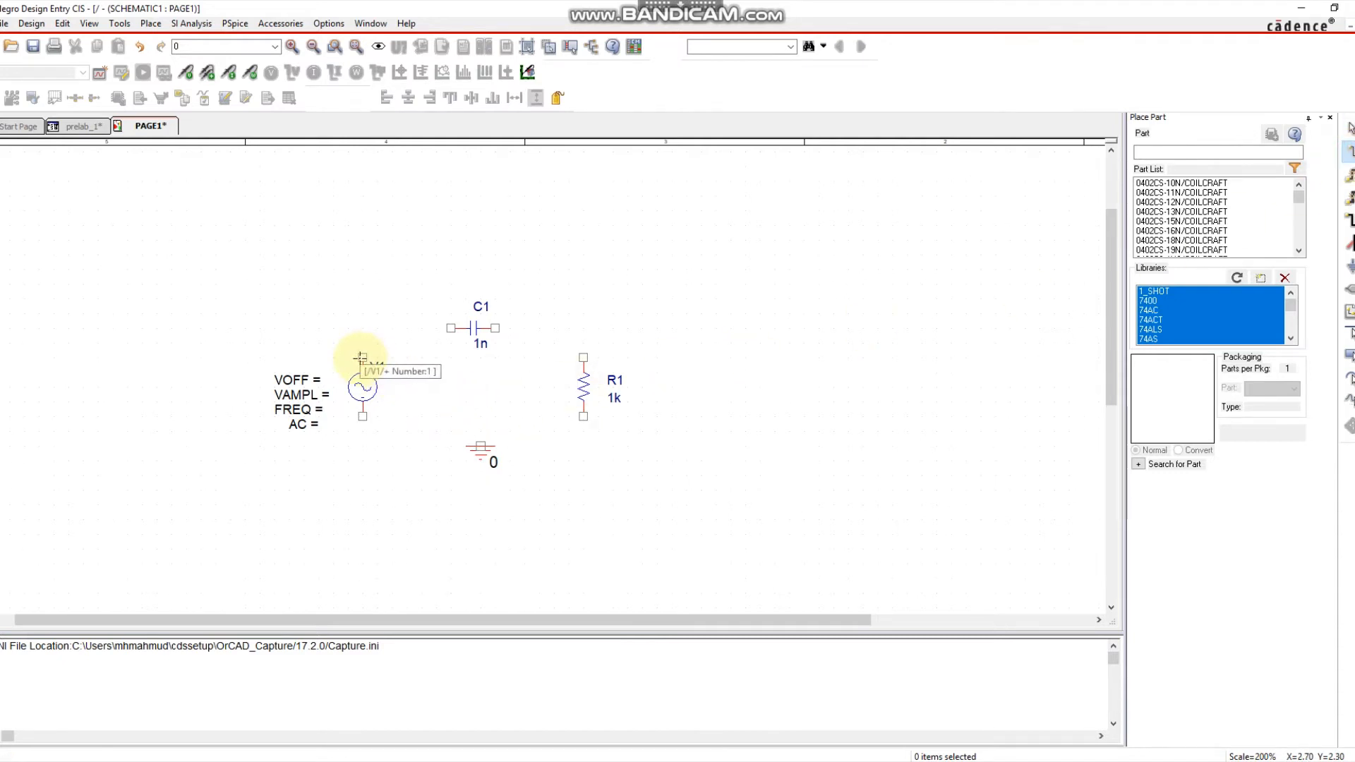
left_click(362, 357)
left_click(451, 328)
left_click(495, 328)
left_click(583, 357)
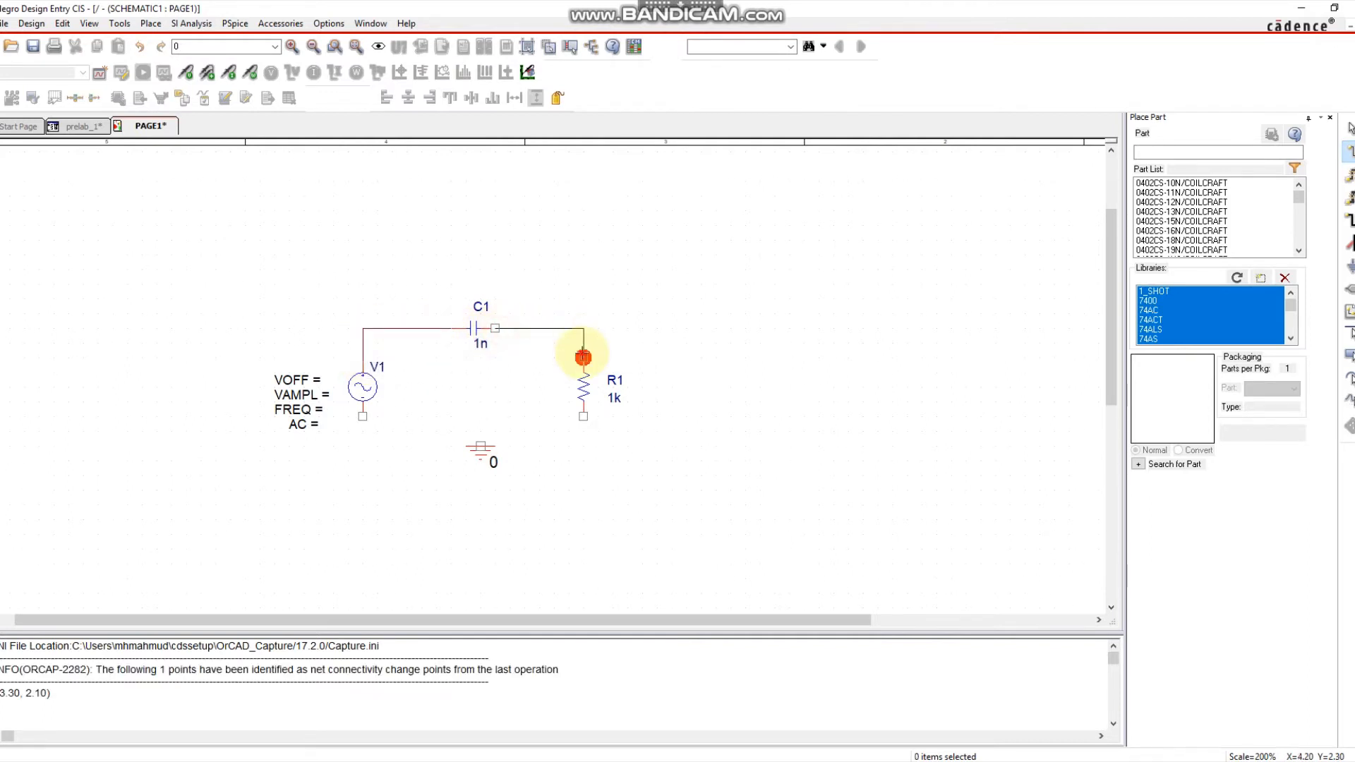
left_click(583, 417)
left_click(362, 430)
left_click(363, 417)
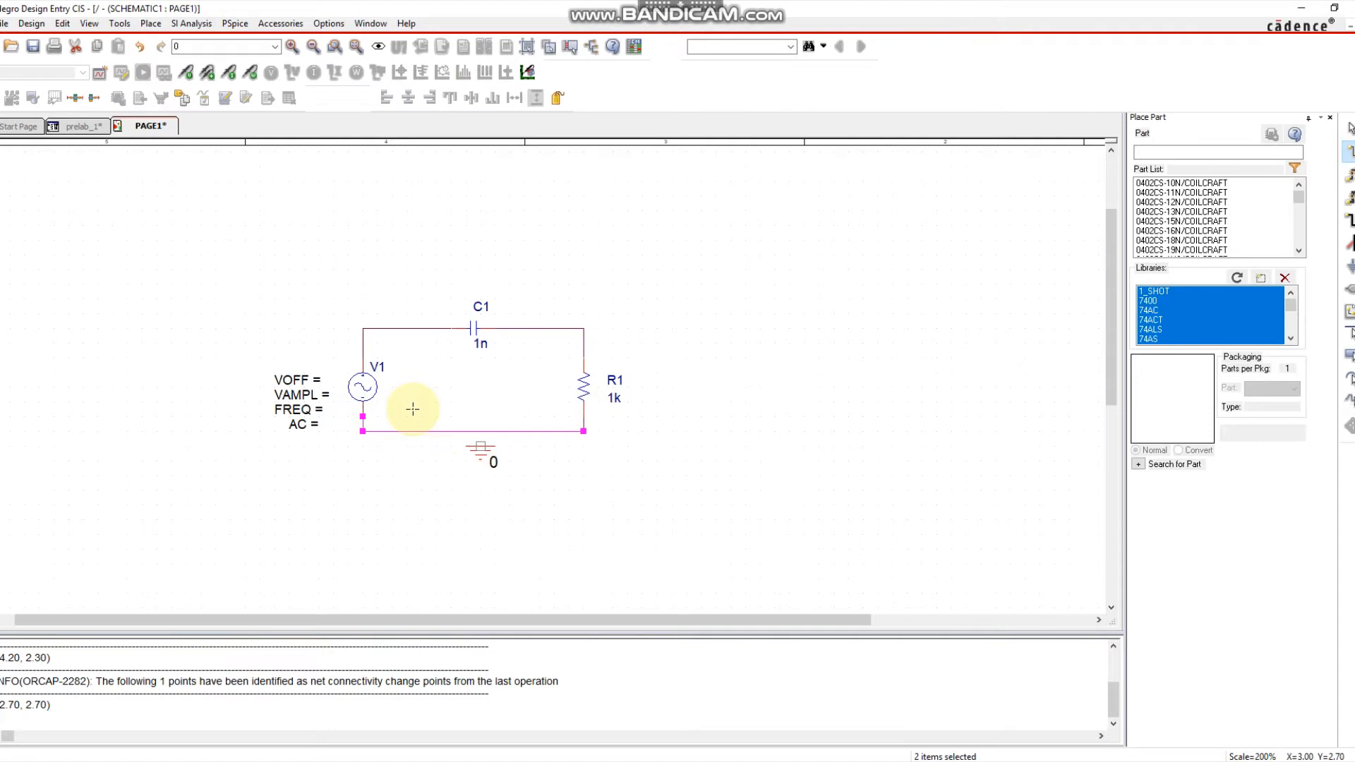
Connect ground 0 to the bottom wire of the loop.
left_click(480, 446)
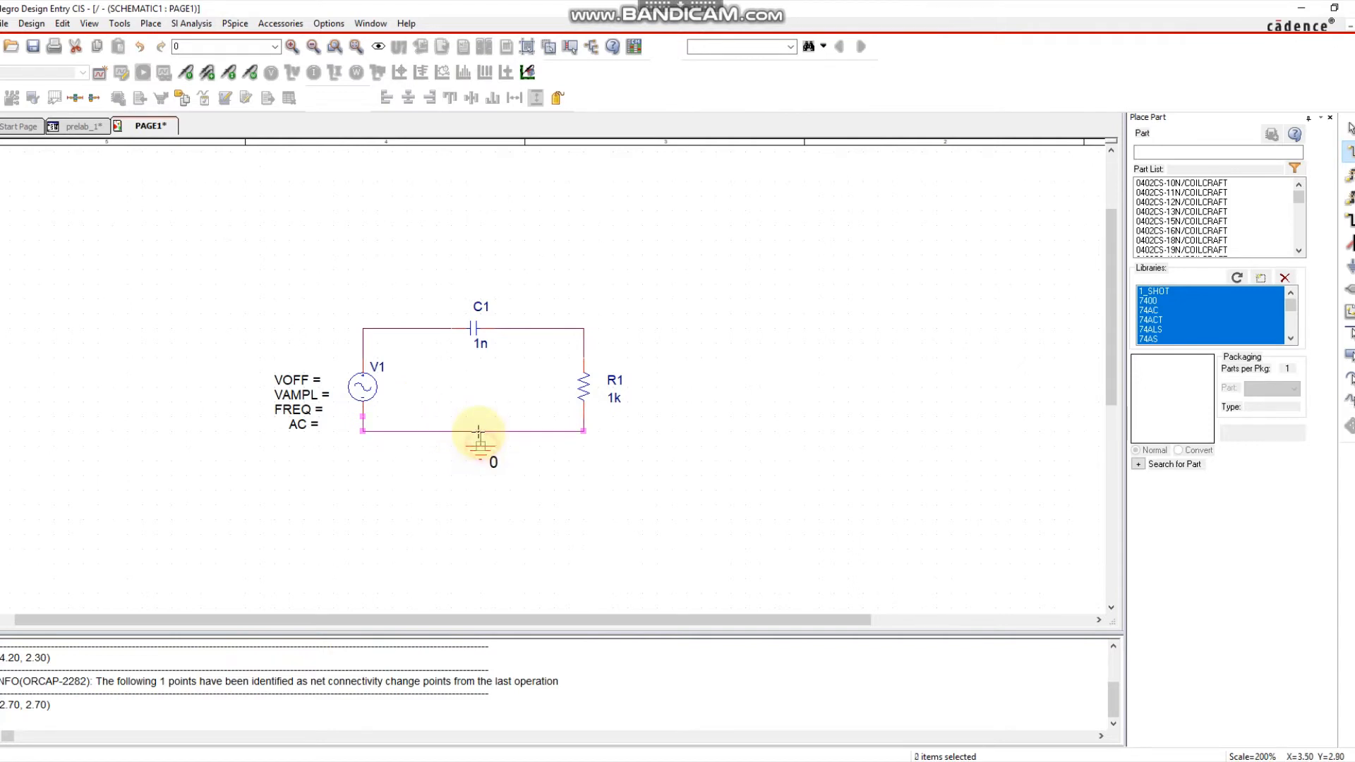
left_click(480, 431)
key("Escape")
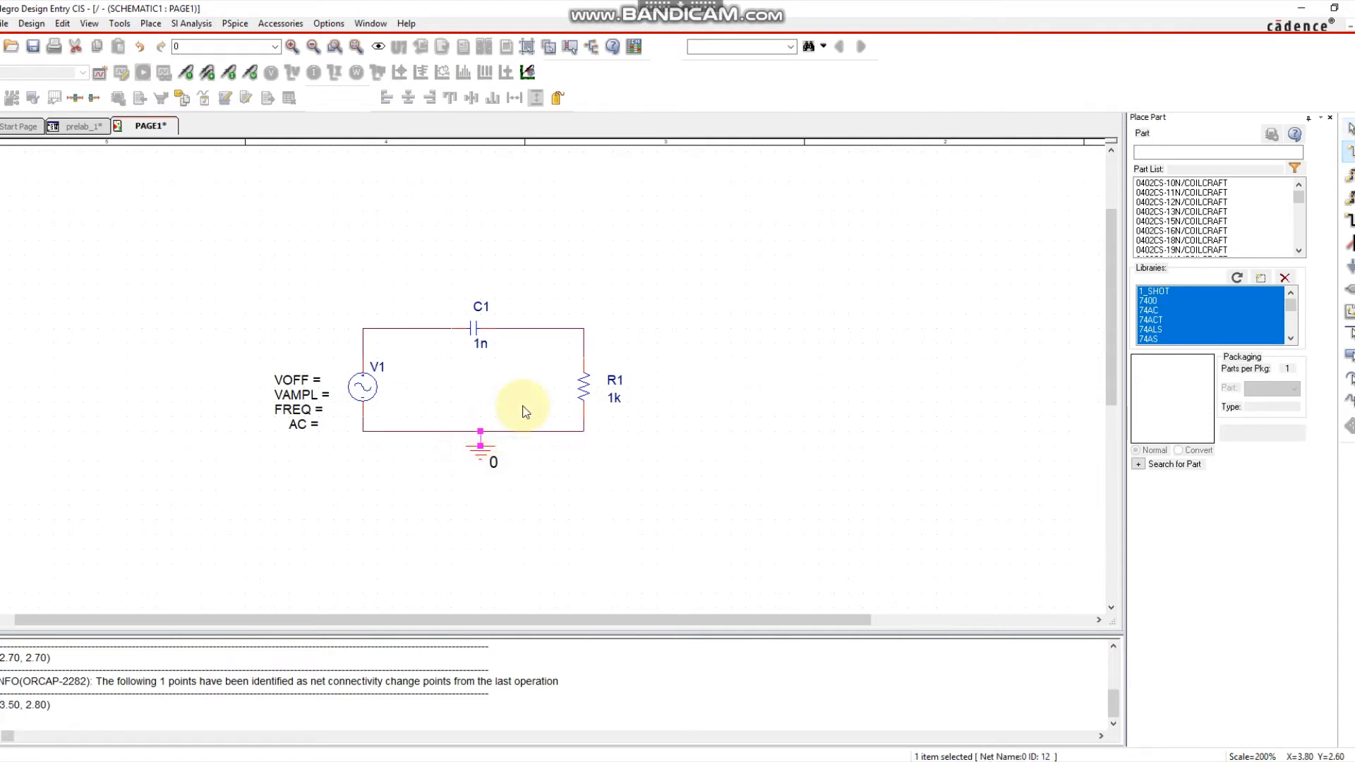
left_click(580, 473)
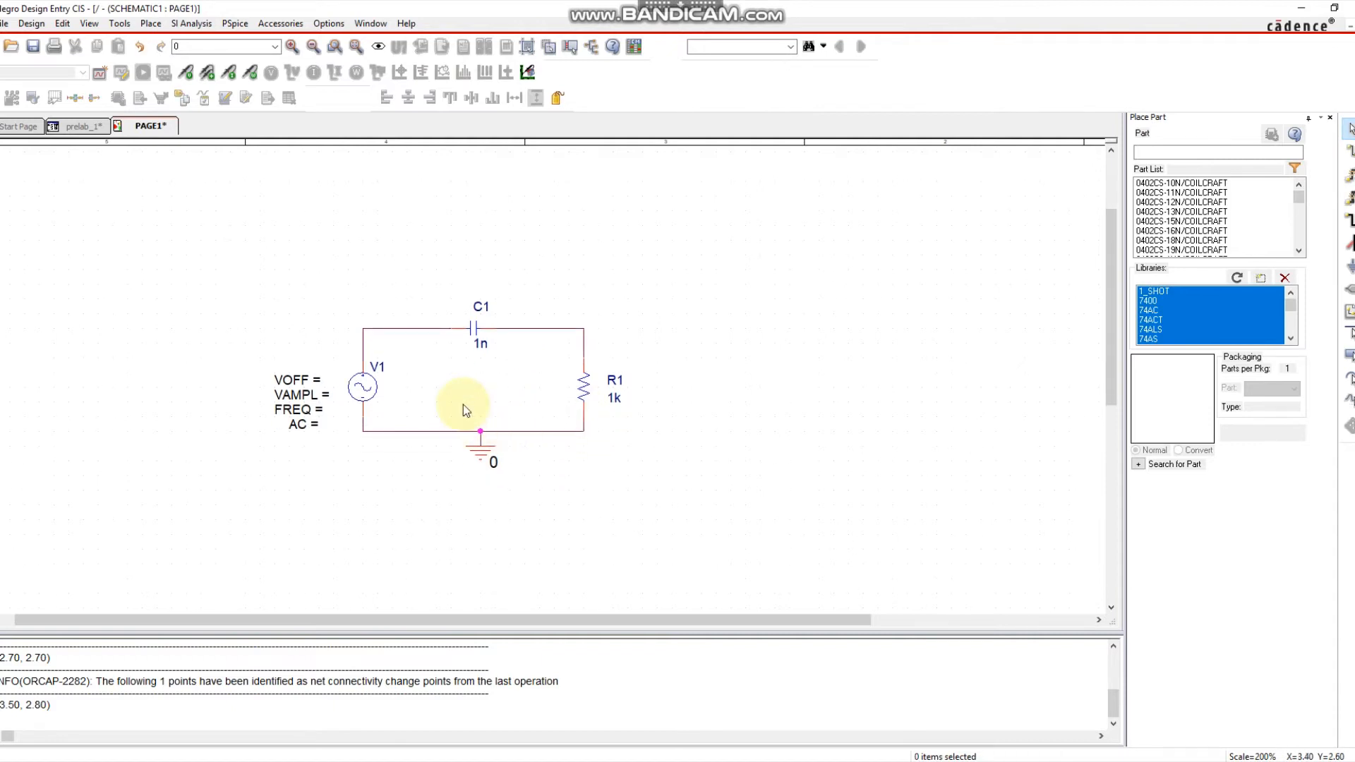
Set V1's VOFF to 0 and its VAMPL amplitude to 10V.
scroll(480, 419, "up", 1, "ctrl")
scroll(660, 426, "up", 3)
scroll(660, 426, "down", 1)
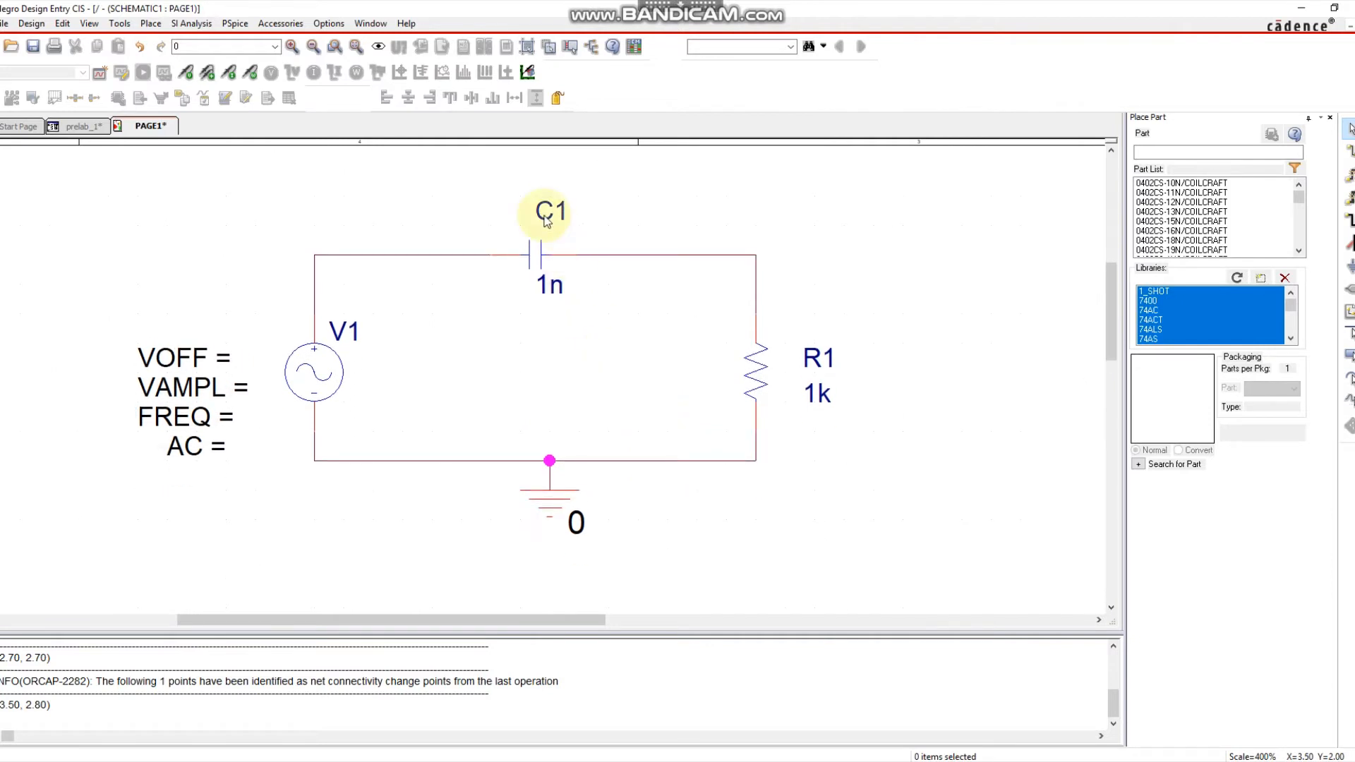
double_click(216, 360)
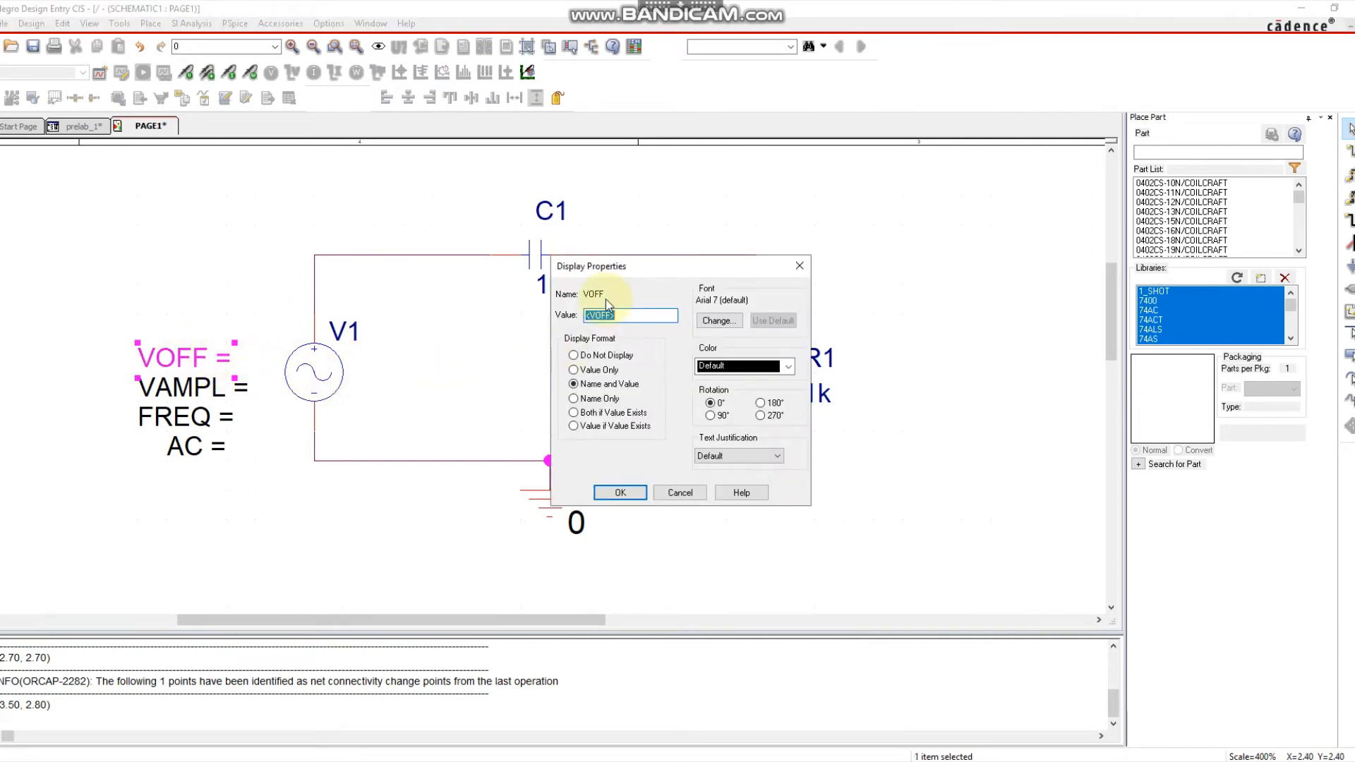
key("Return")
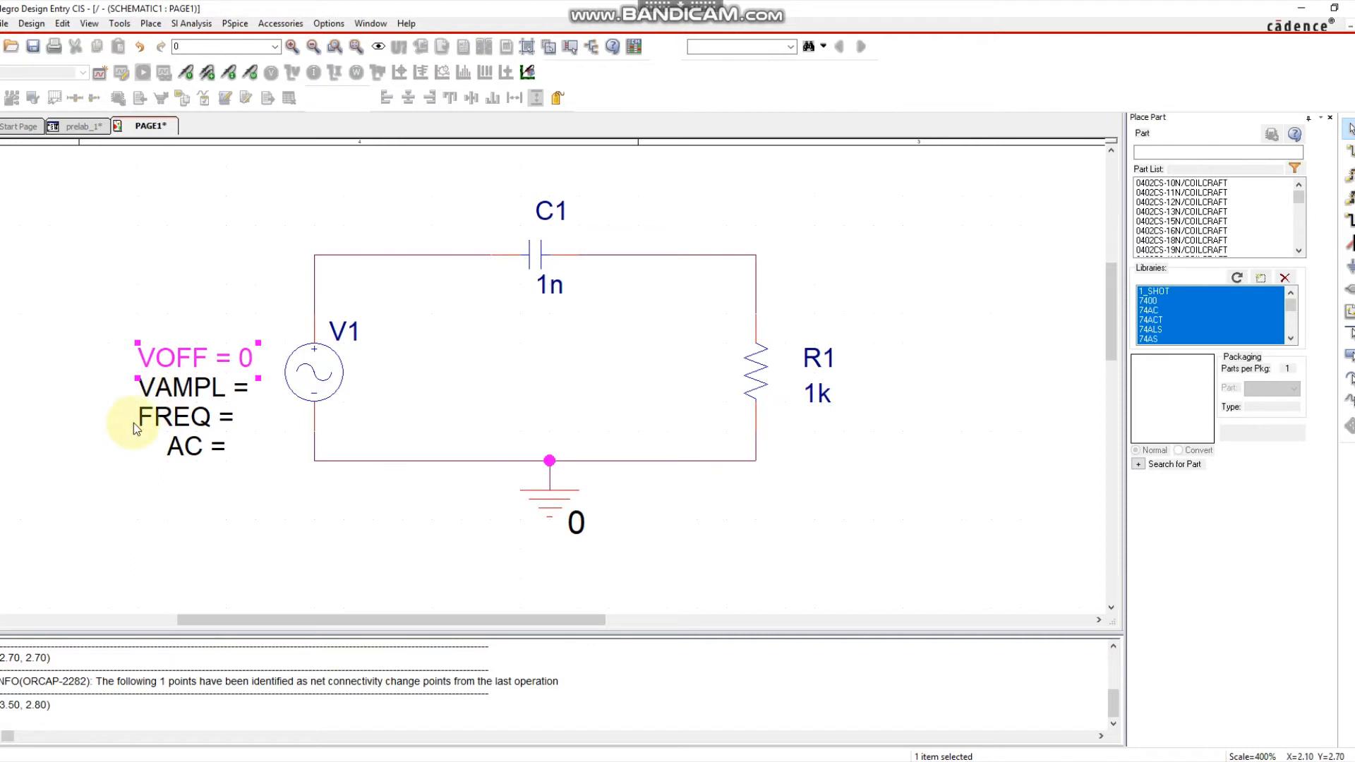
double_click(242, 393)
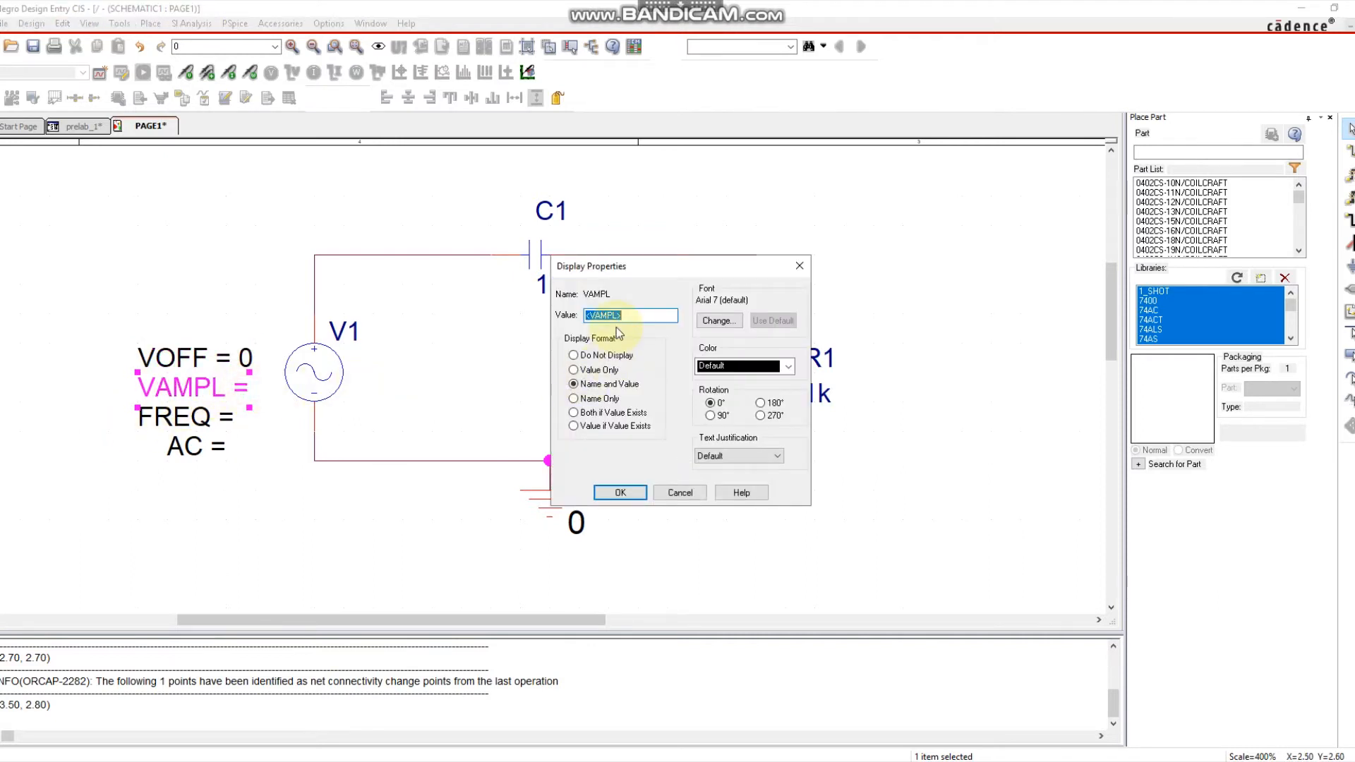
type("10V")
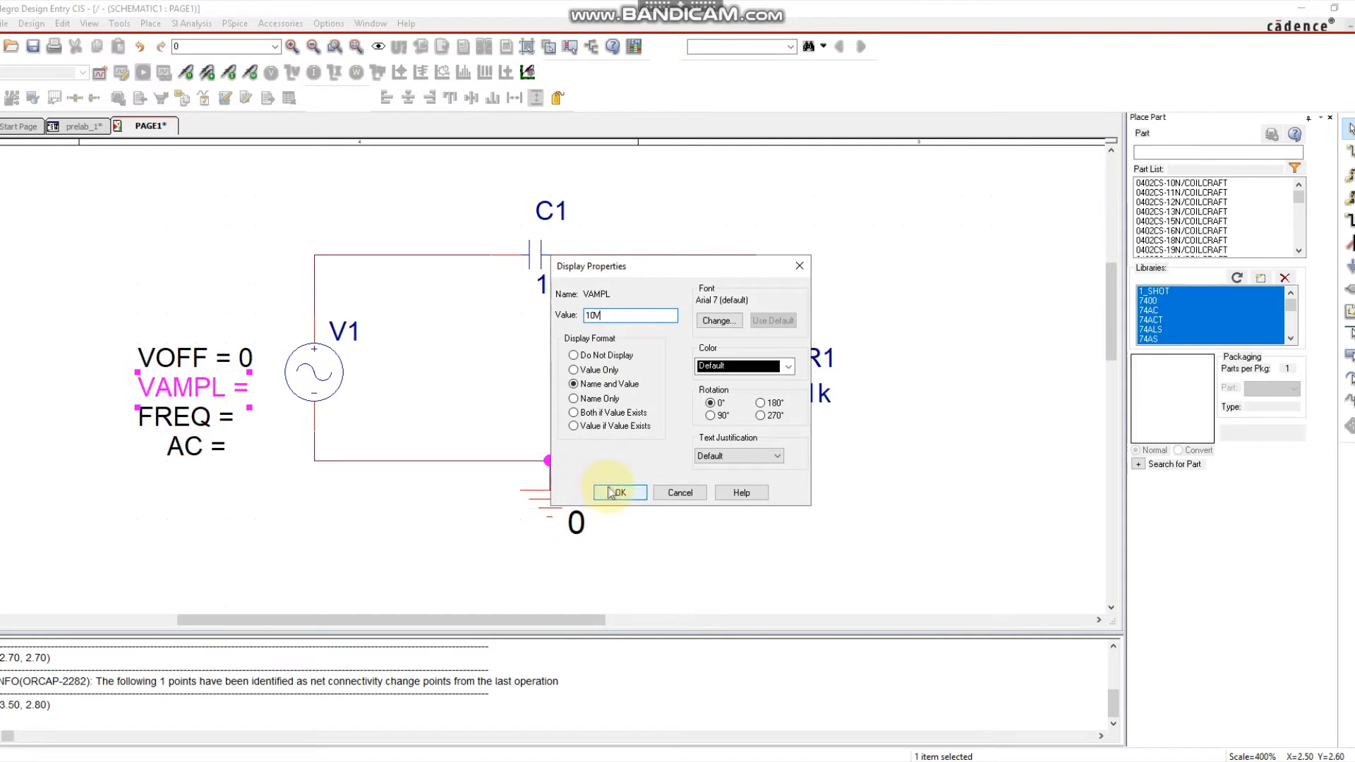
left_click(619, 491)
Set V1's FREQ to 60 and its AC value to 1.
double_click(204, 414)
type("60")
key("Return")
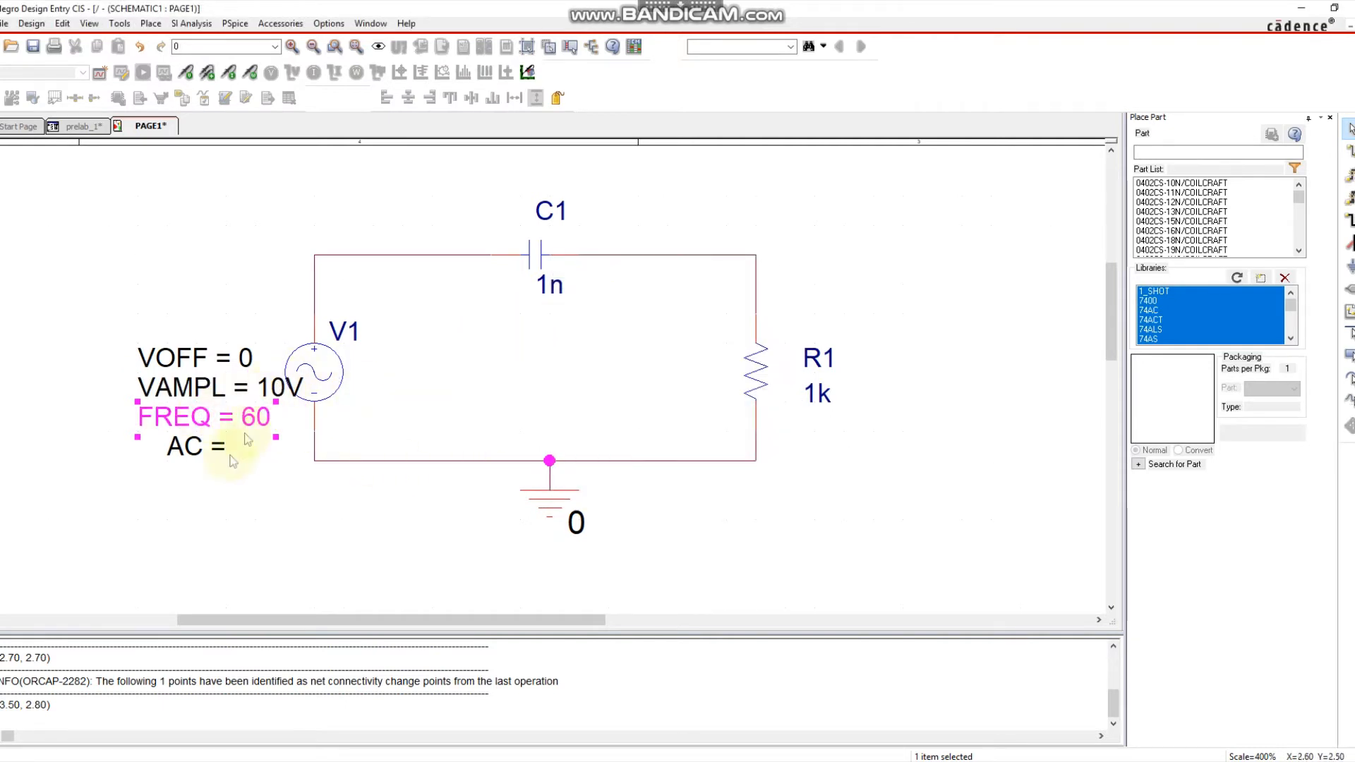
double_click(212, 445)
type("1")
key("Return")
Shift the four V1 property labels further left.
left_click(254, 417)
left_click_drag(99, 336, 273, 477)
left_click_drag(254, 417, 225, 416)
left_click(251, 506)
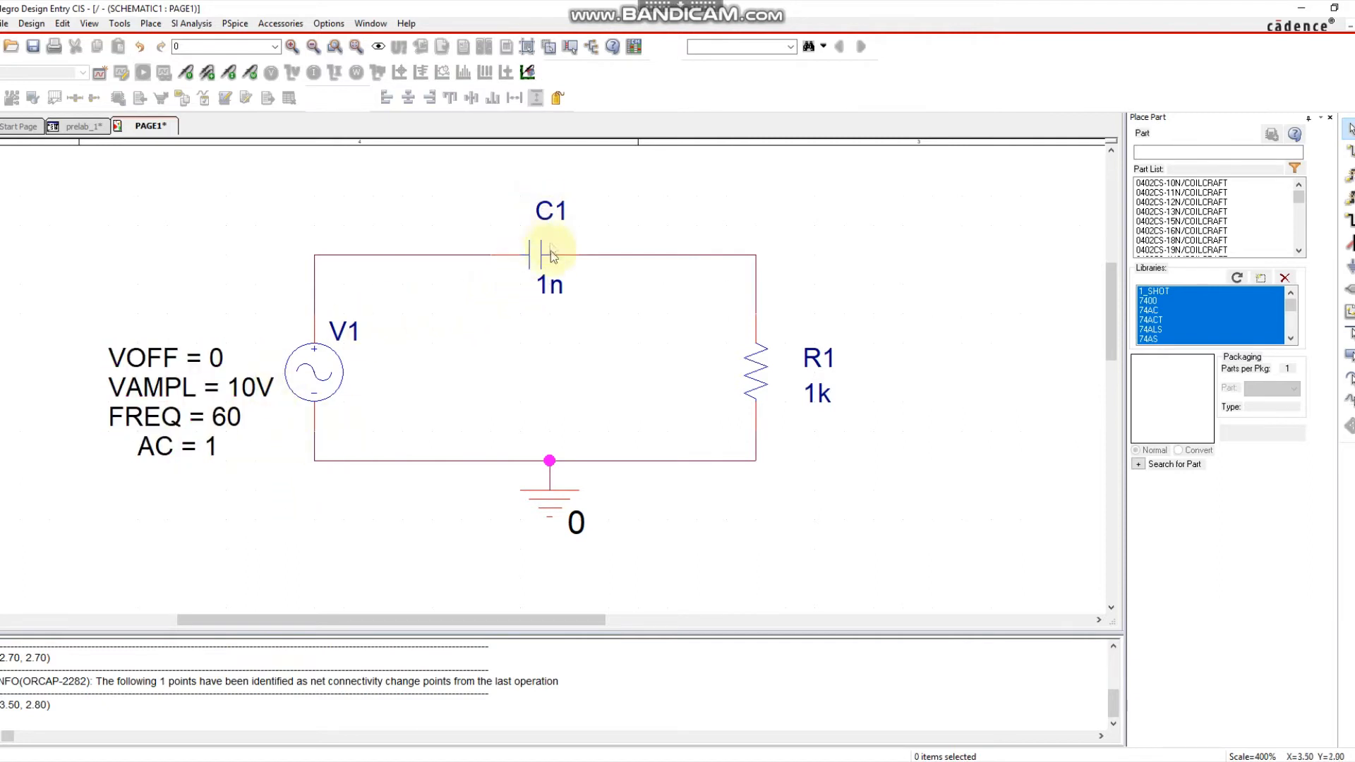
Change capacitor C1 from 1n to 10u and resistor R1 from 1k to 100.
double_click(549, 283)
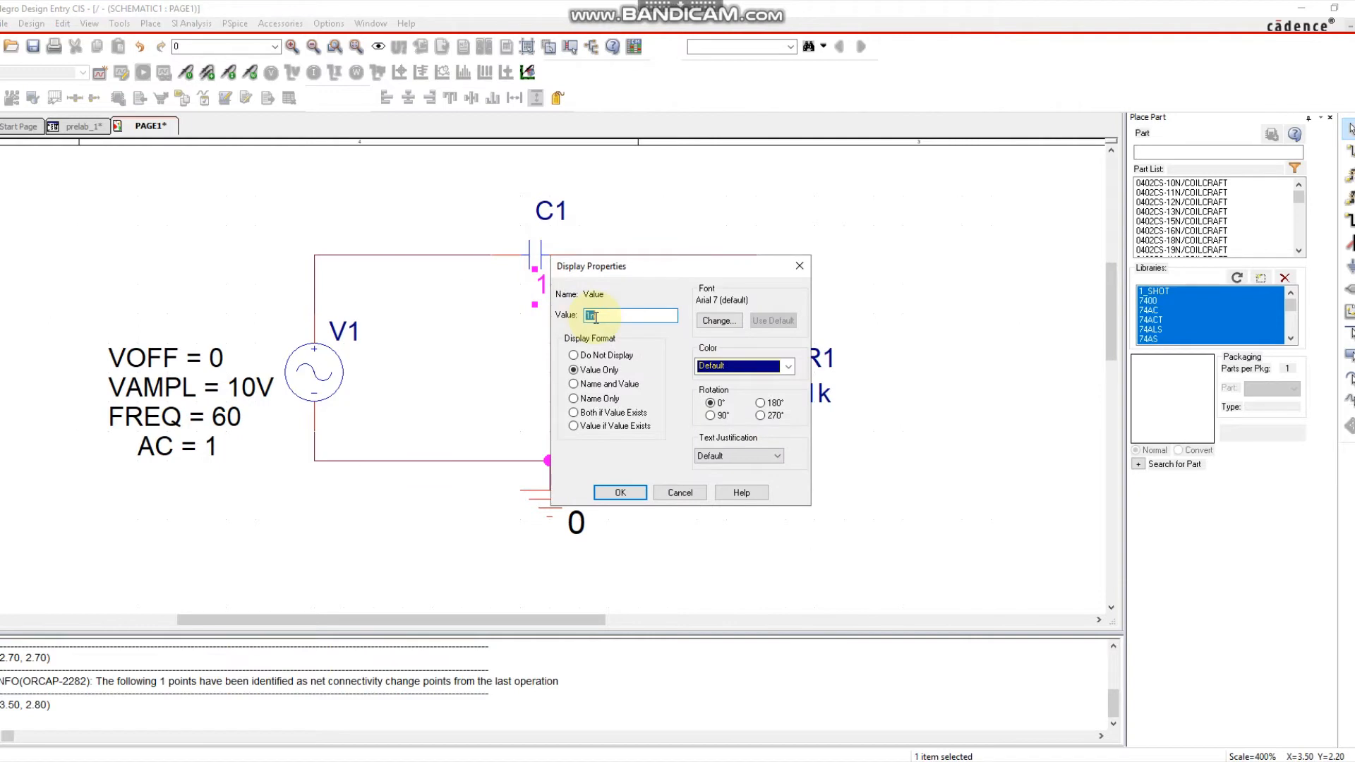
type("1")
left_click(619, 492)
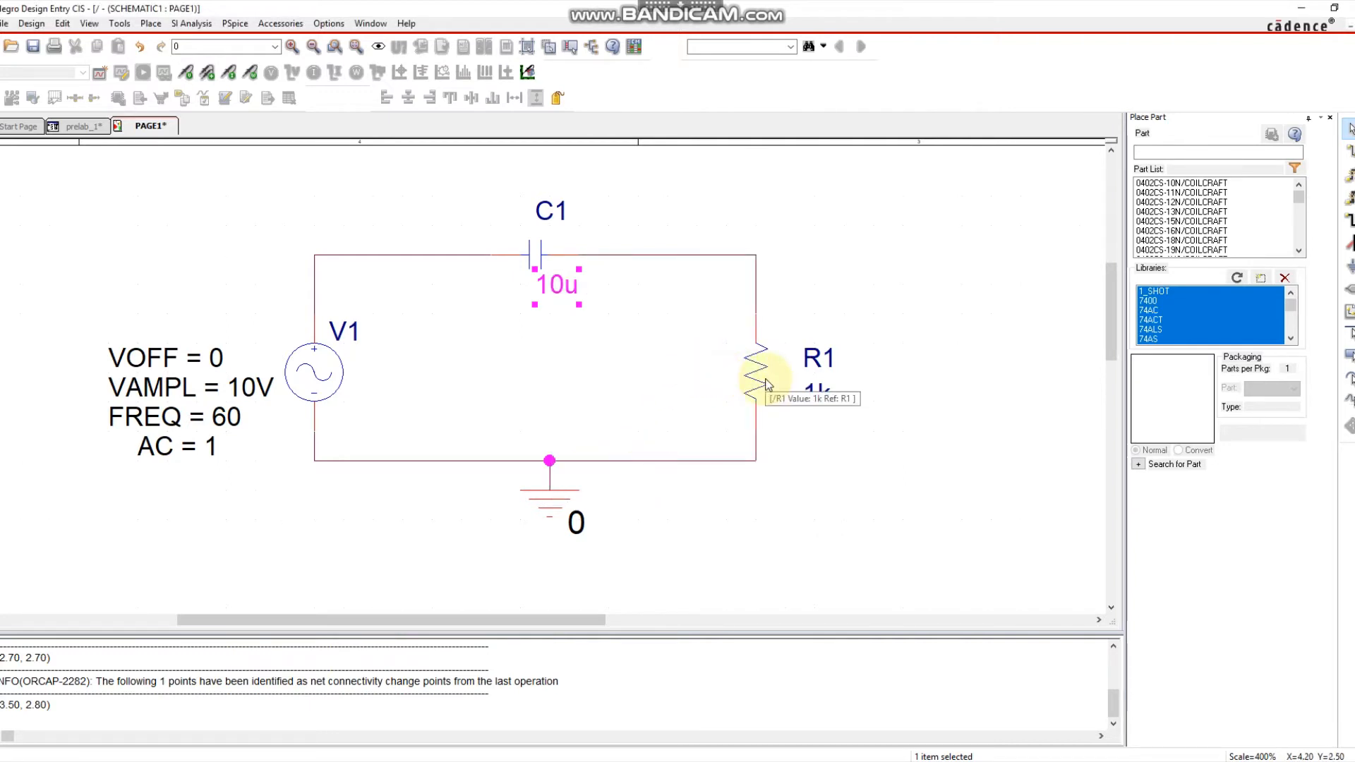
double_click(817, 396)
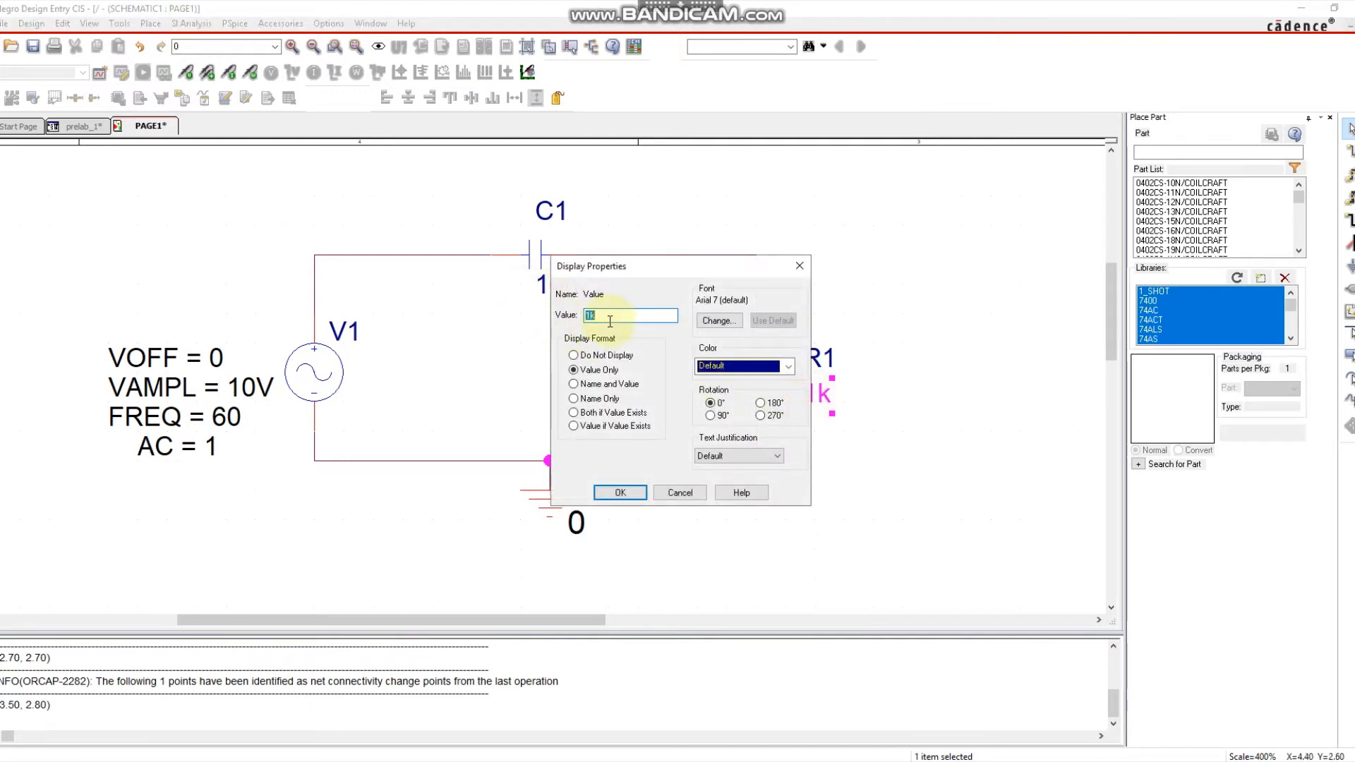
type("100")
key("Return")
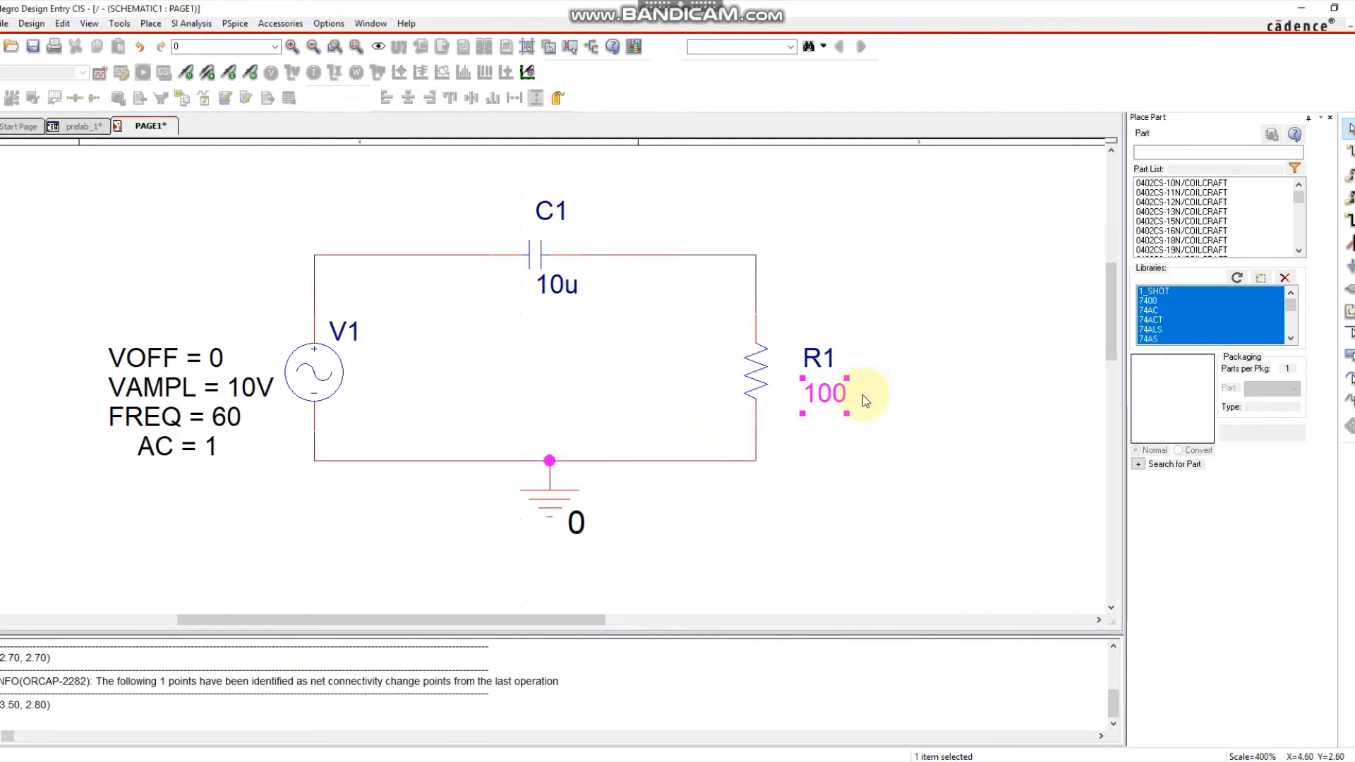
double_click(831, 395)
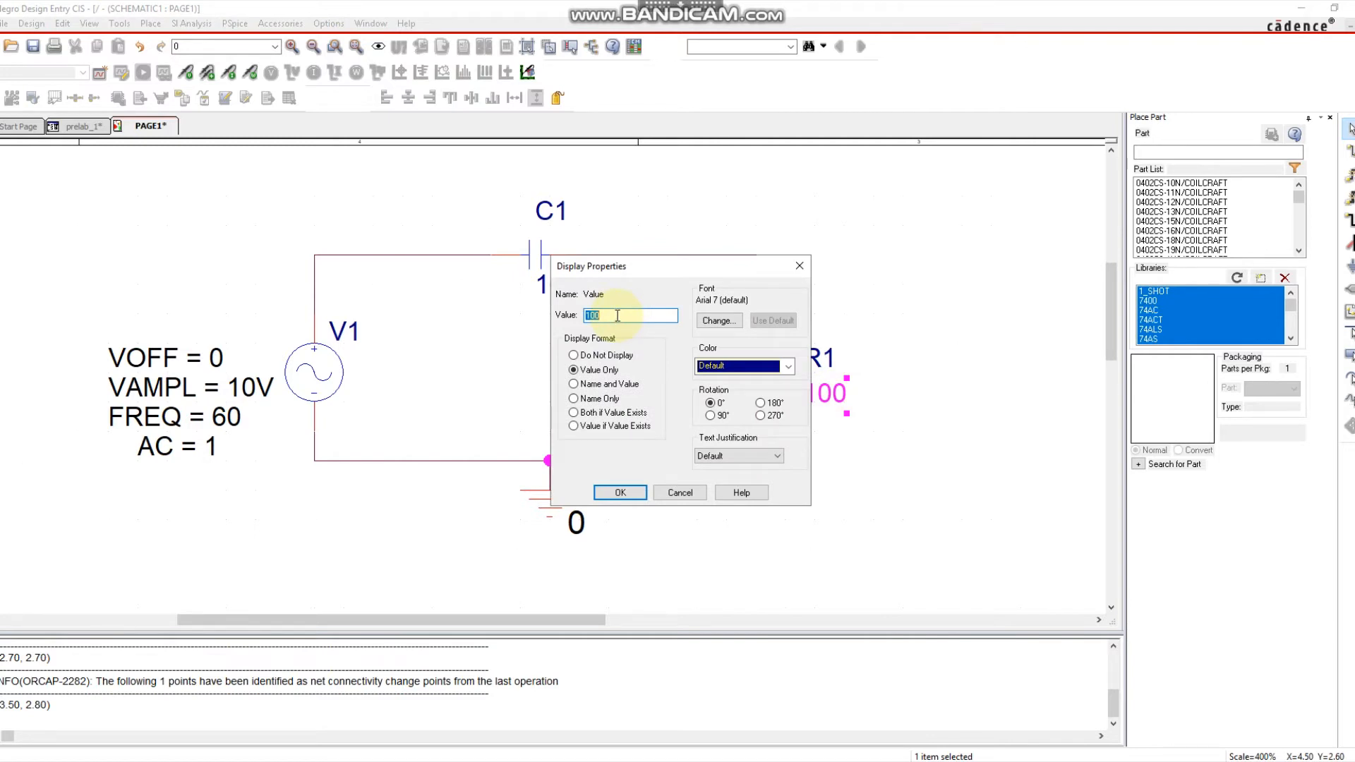
left_click(625, 492)
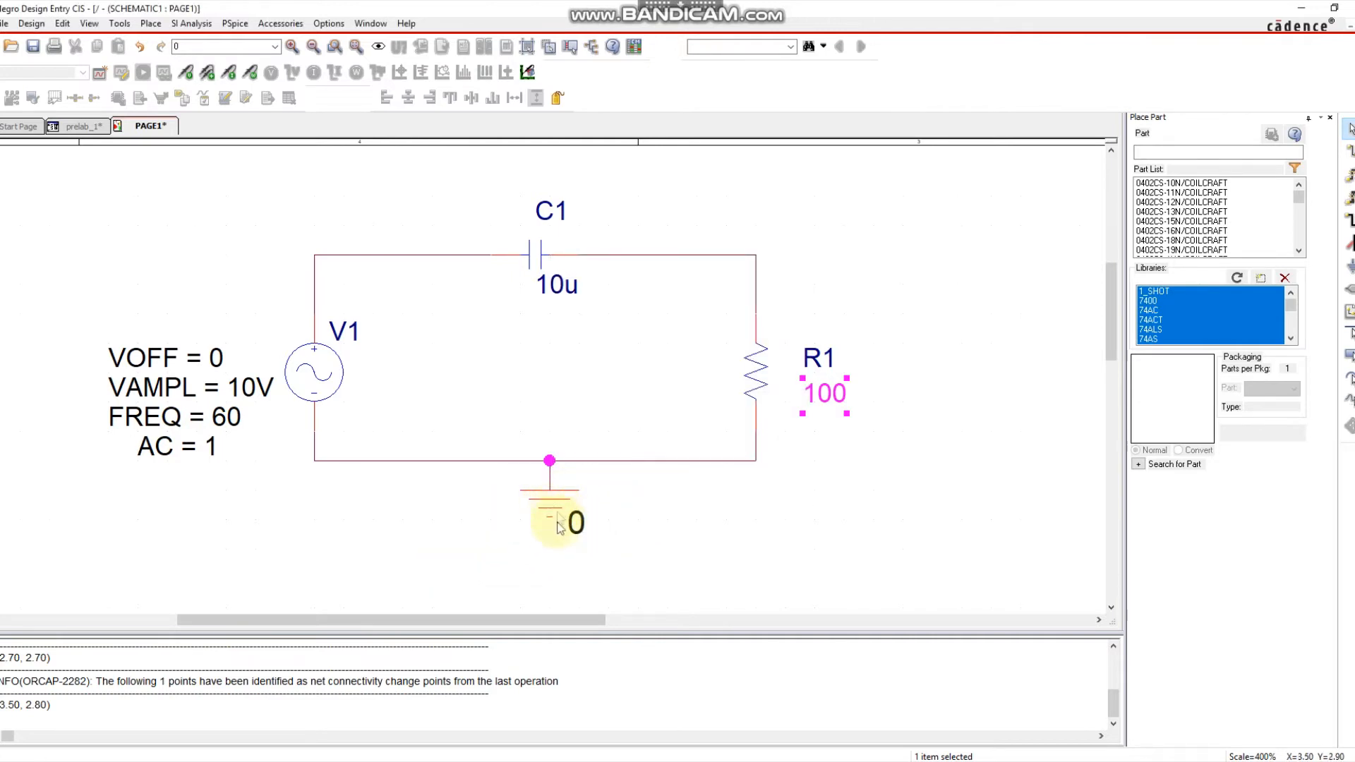
left_click(187, 215)
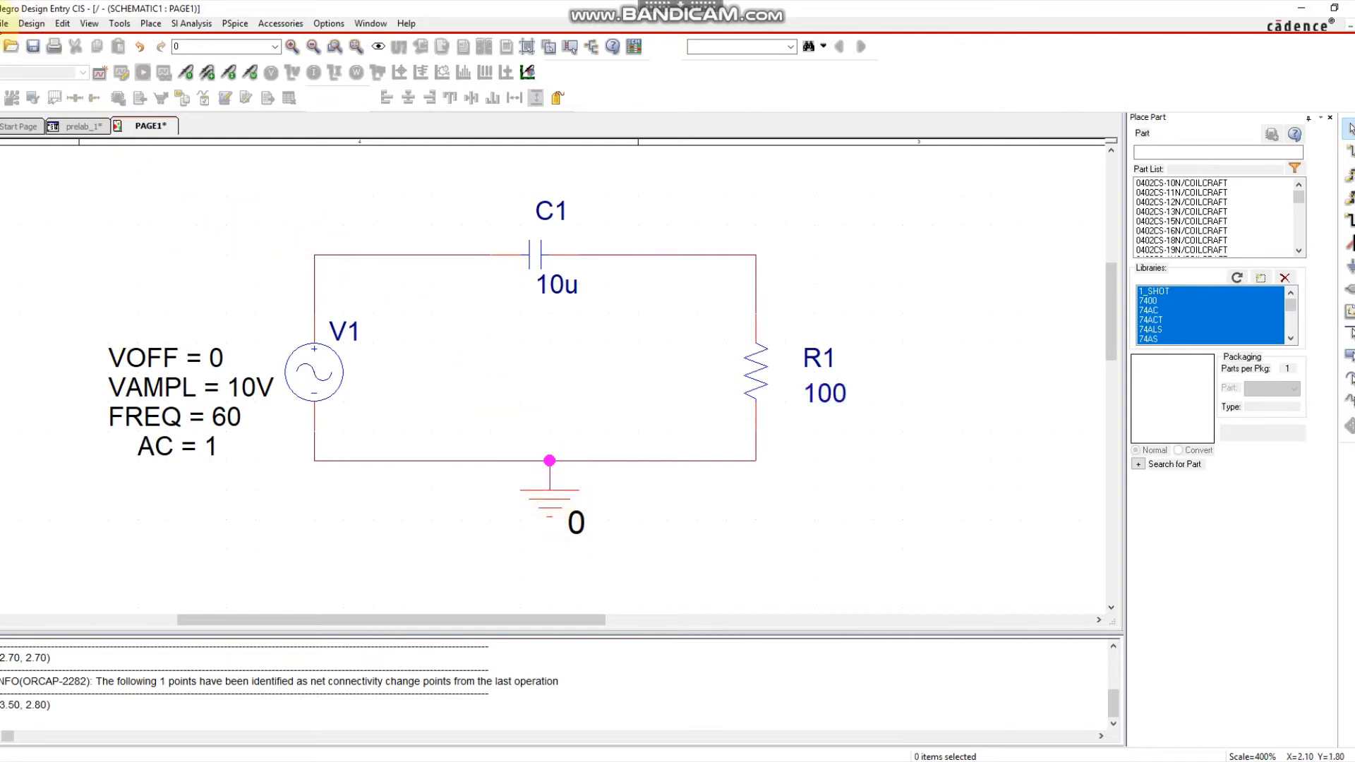
Save the RLC schematic page with File > Save.
left_click(5, 24)
left_click(17, 90)
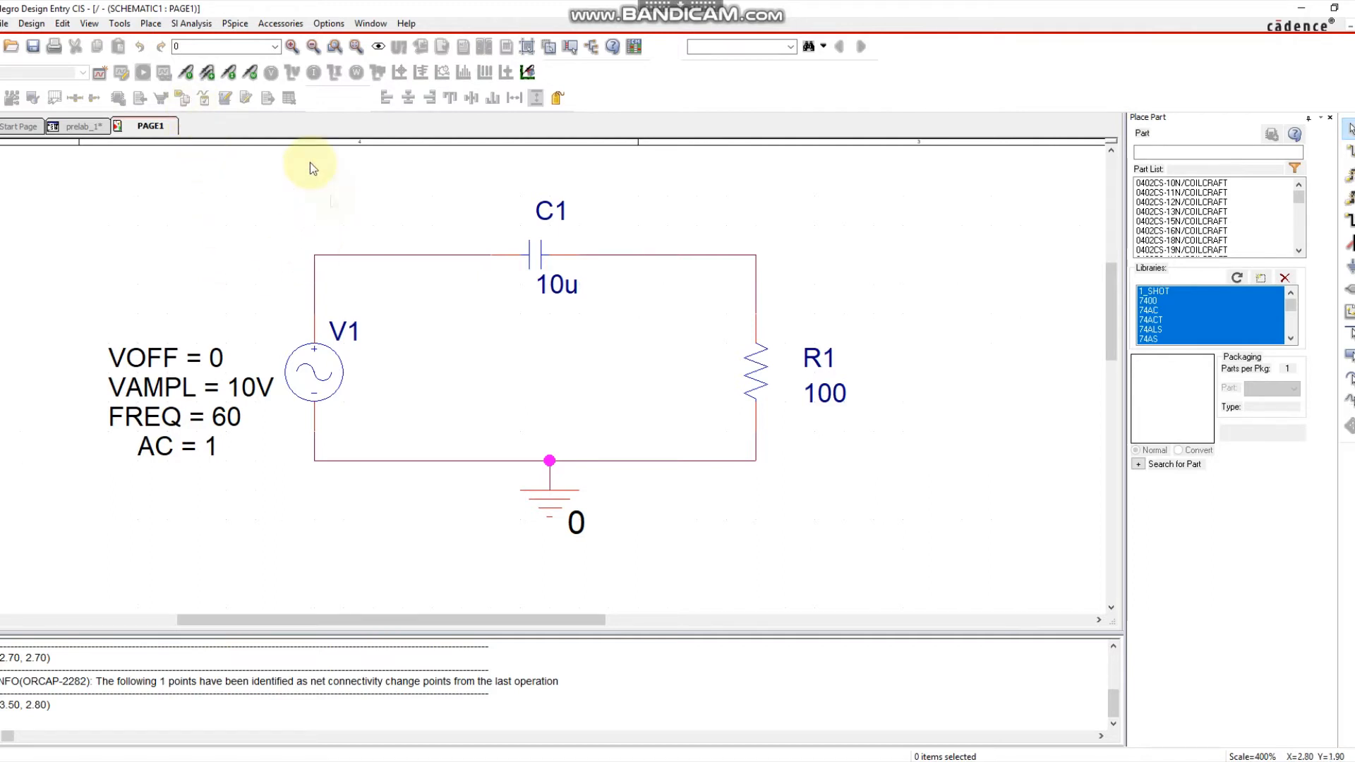
left_click(186, 26)
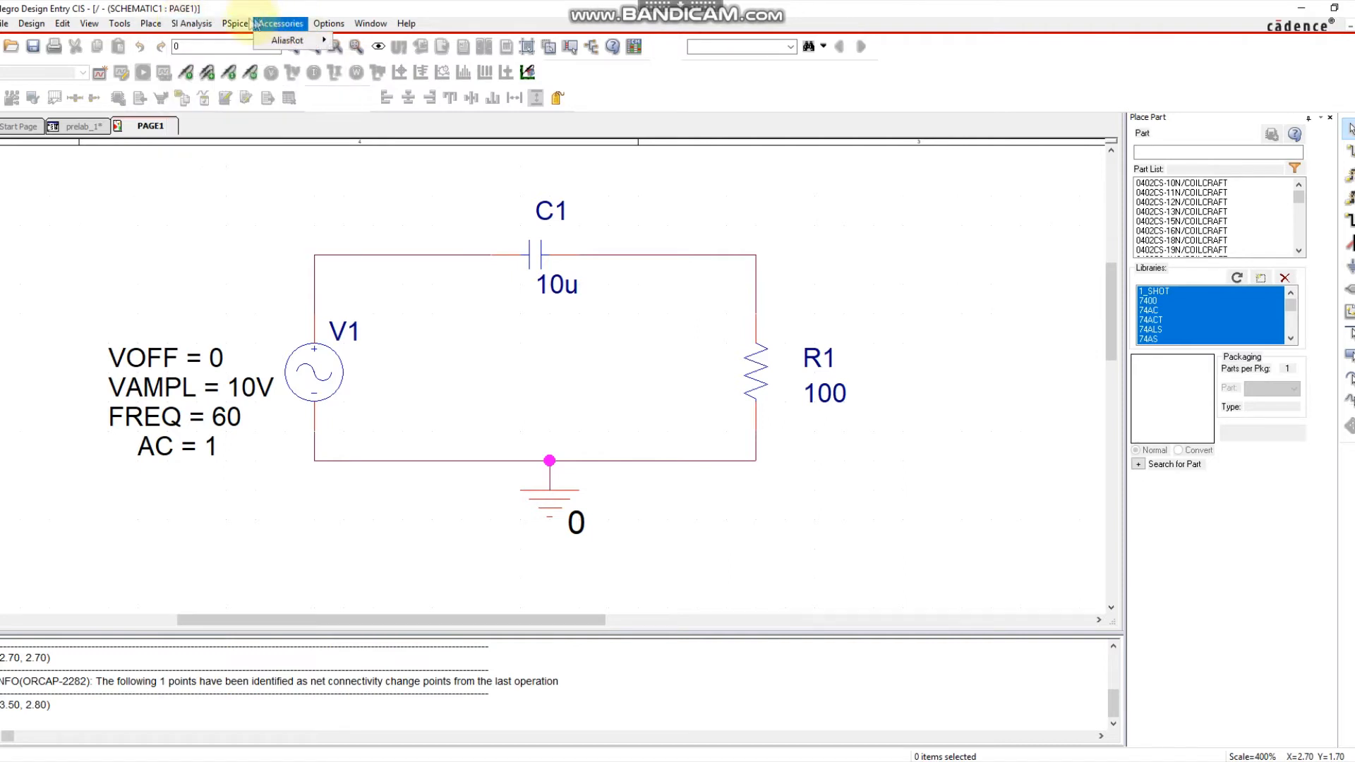
Start a new PSpice simulation profile named prelab1.
left_click(228, 26)
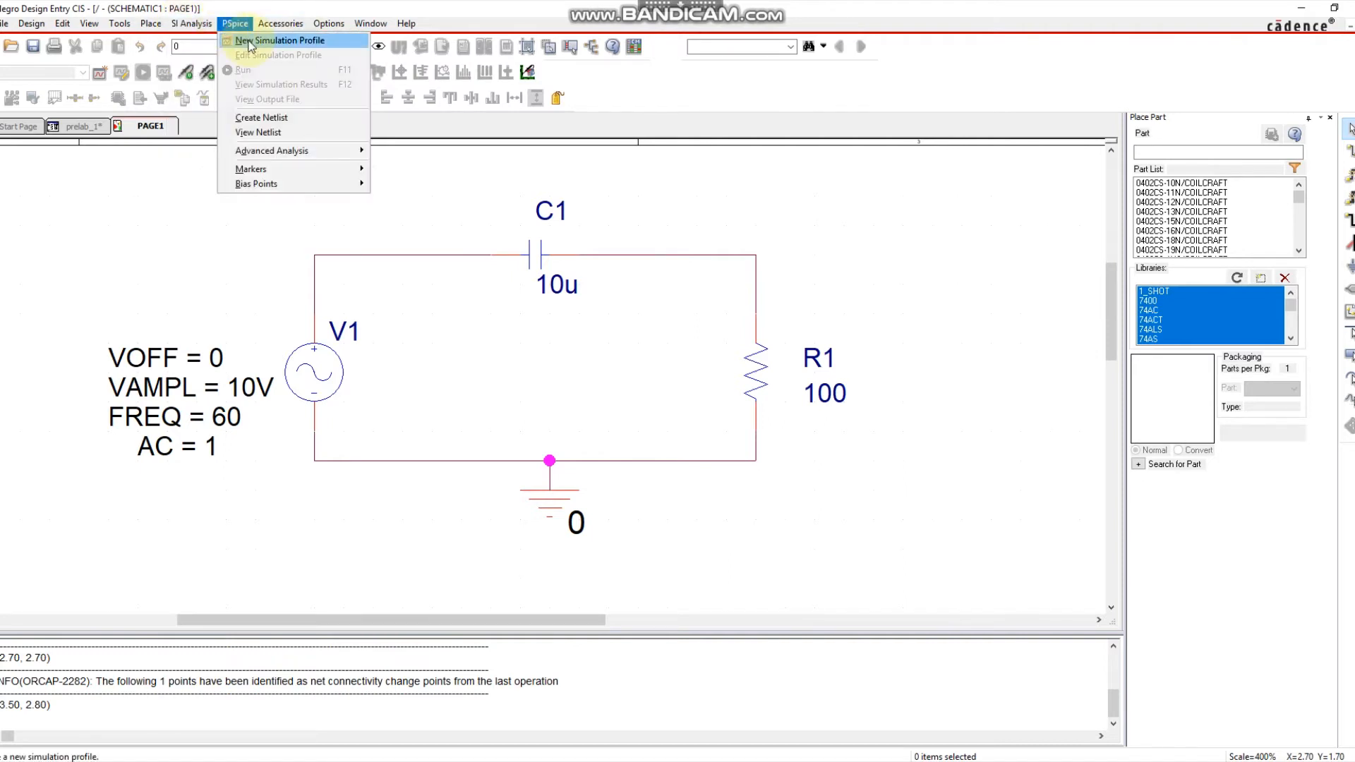
left_click(249, 45)
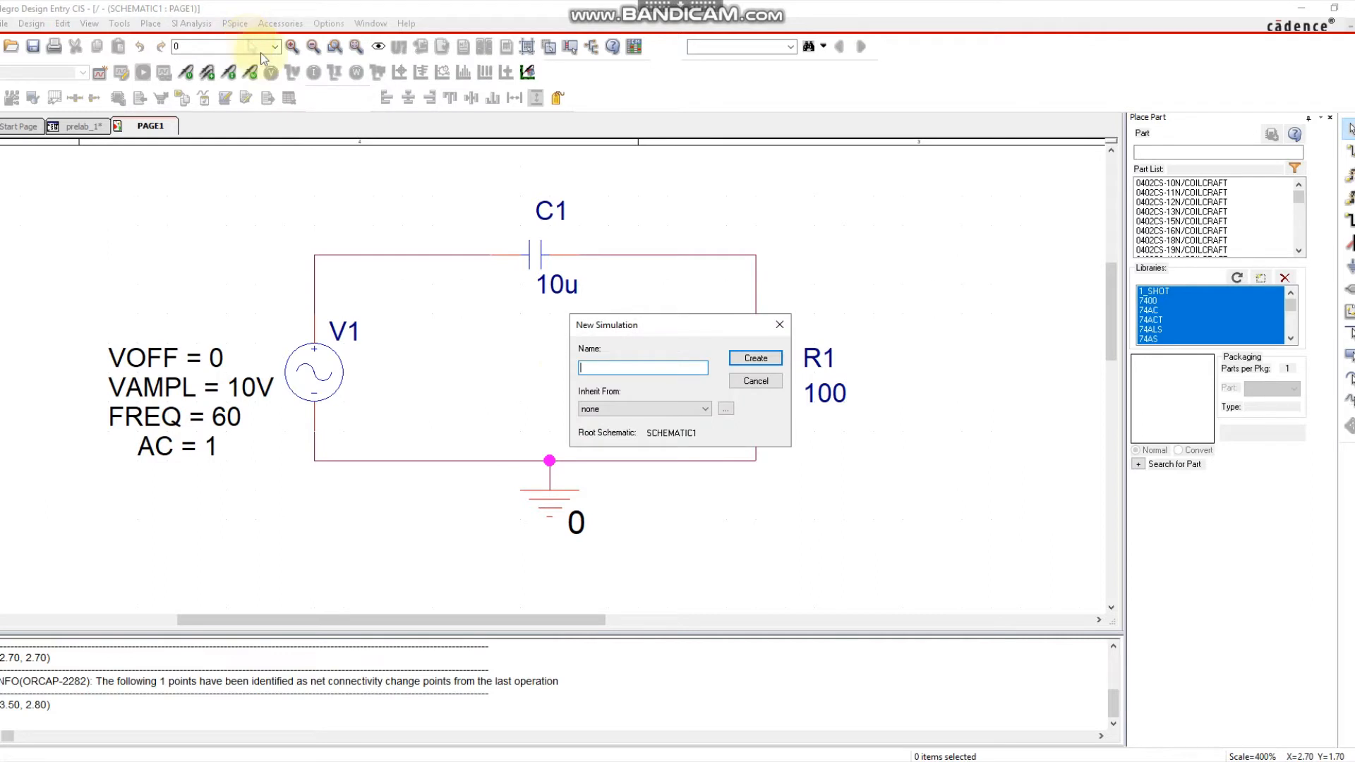
left_click(601, 369)
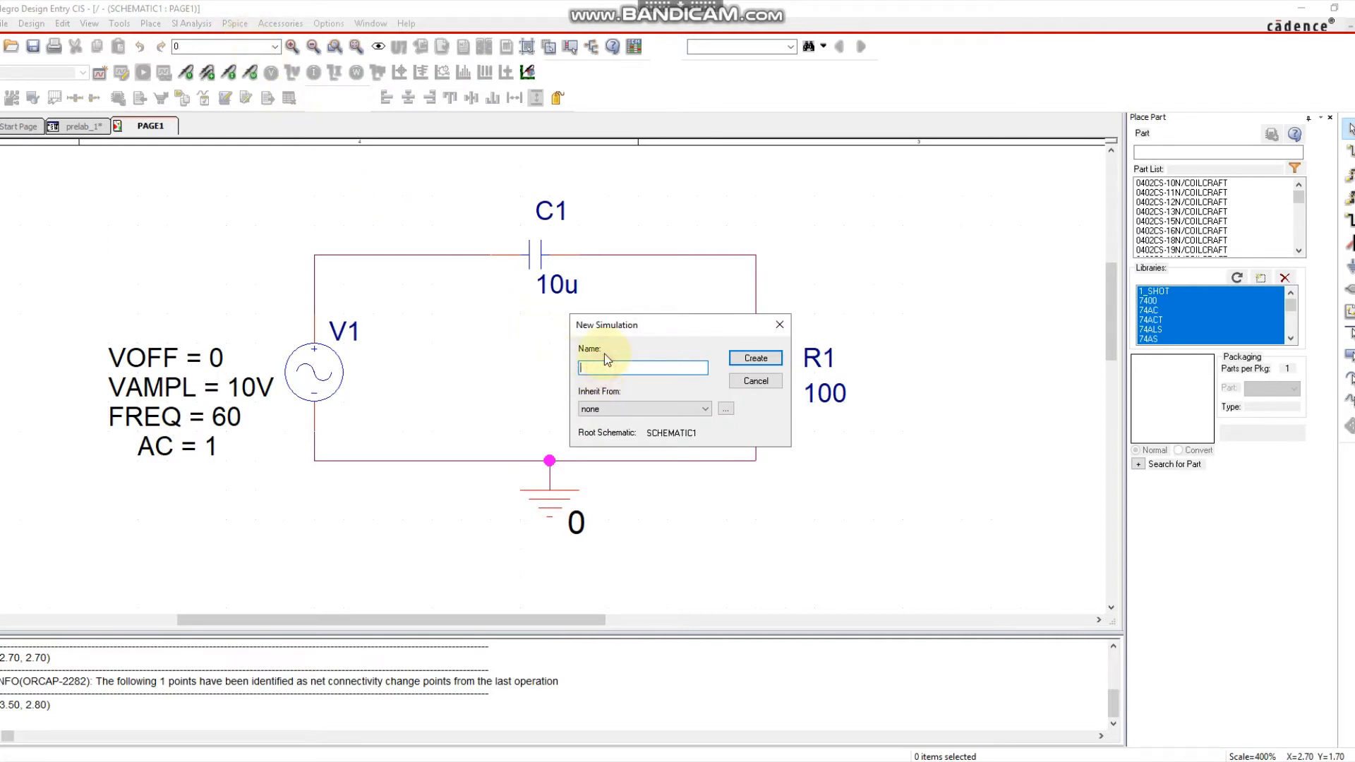
type("prelab1")
Create prelab1 as a transient analysis with run time 100m and maximum step 0.01m.
left_click(742, 362)
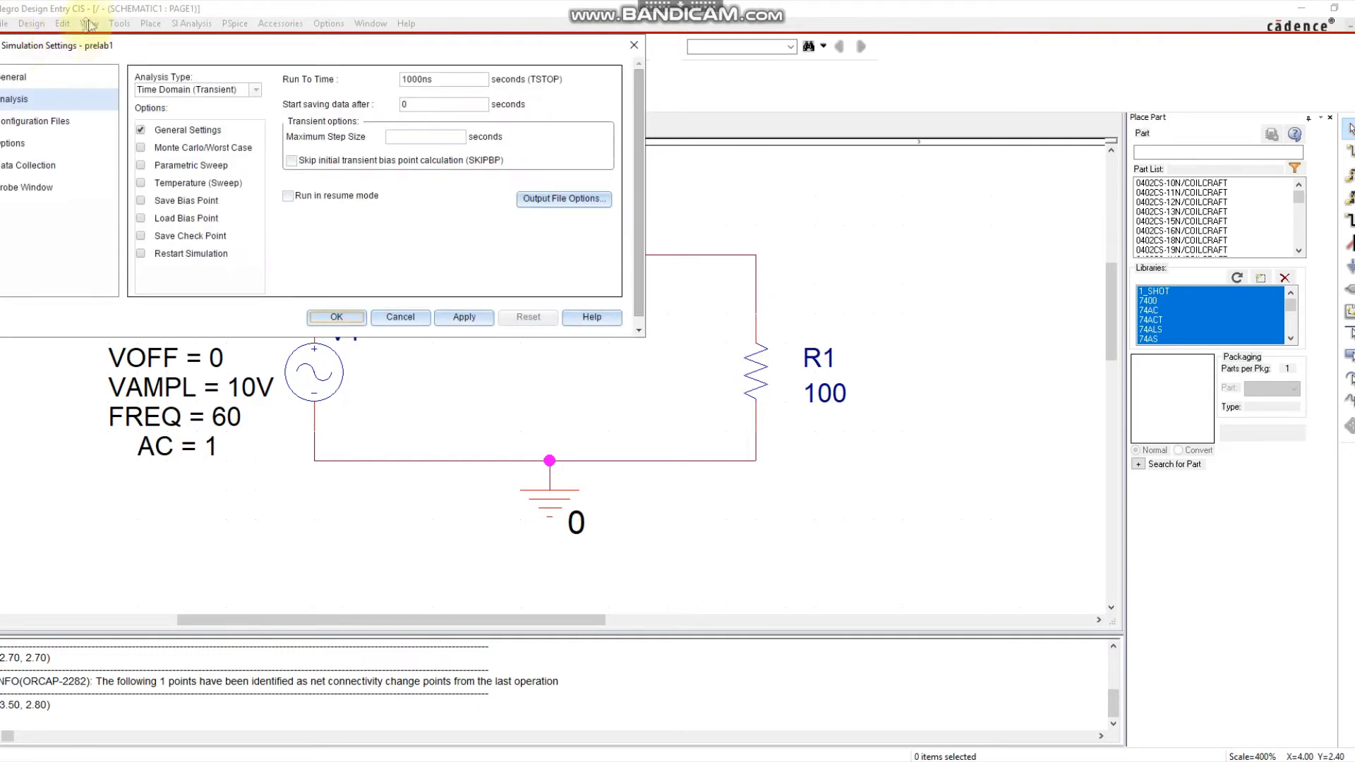
left_click_drag(124, 47, 133, 118)
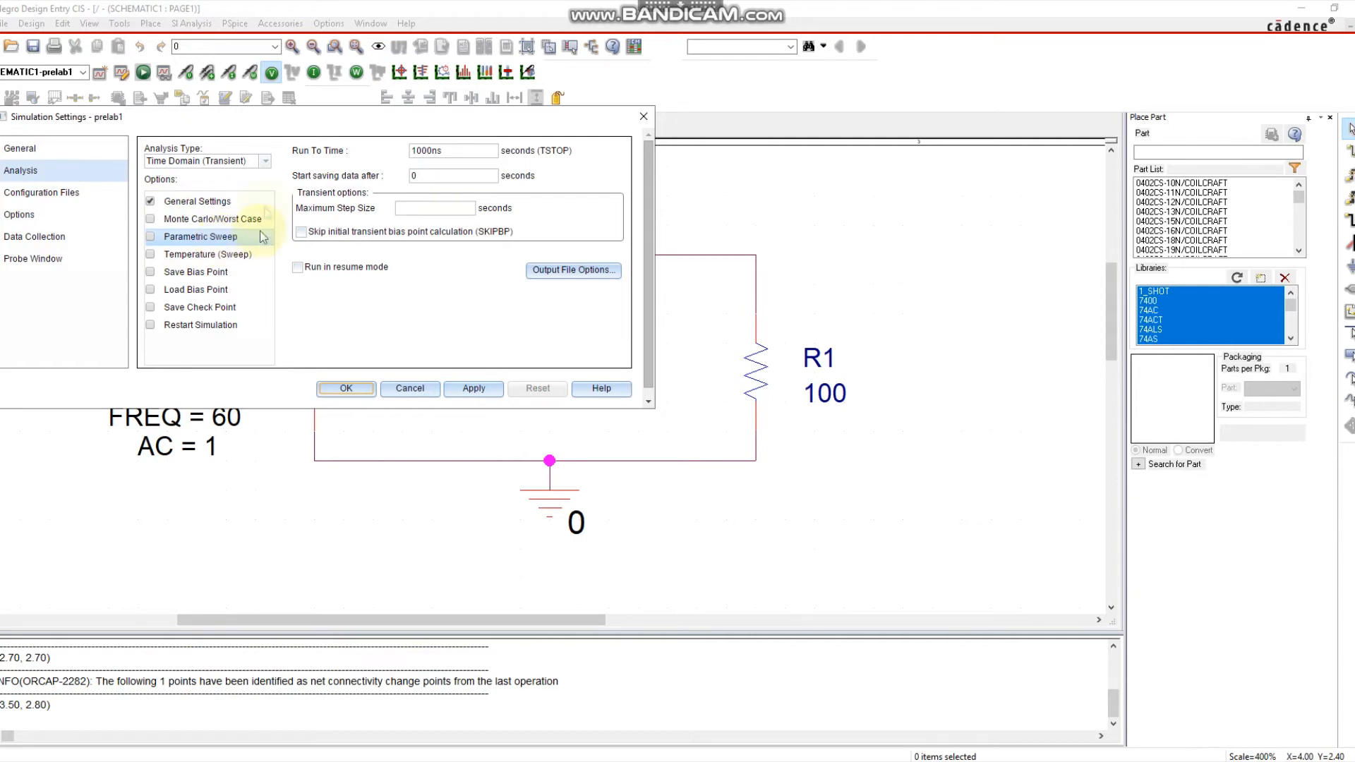
double_click(435, 151)
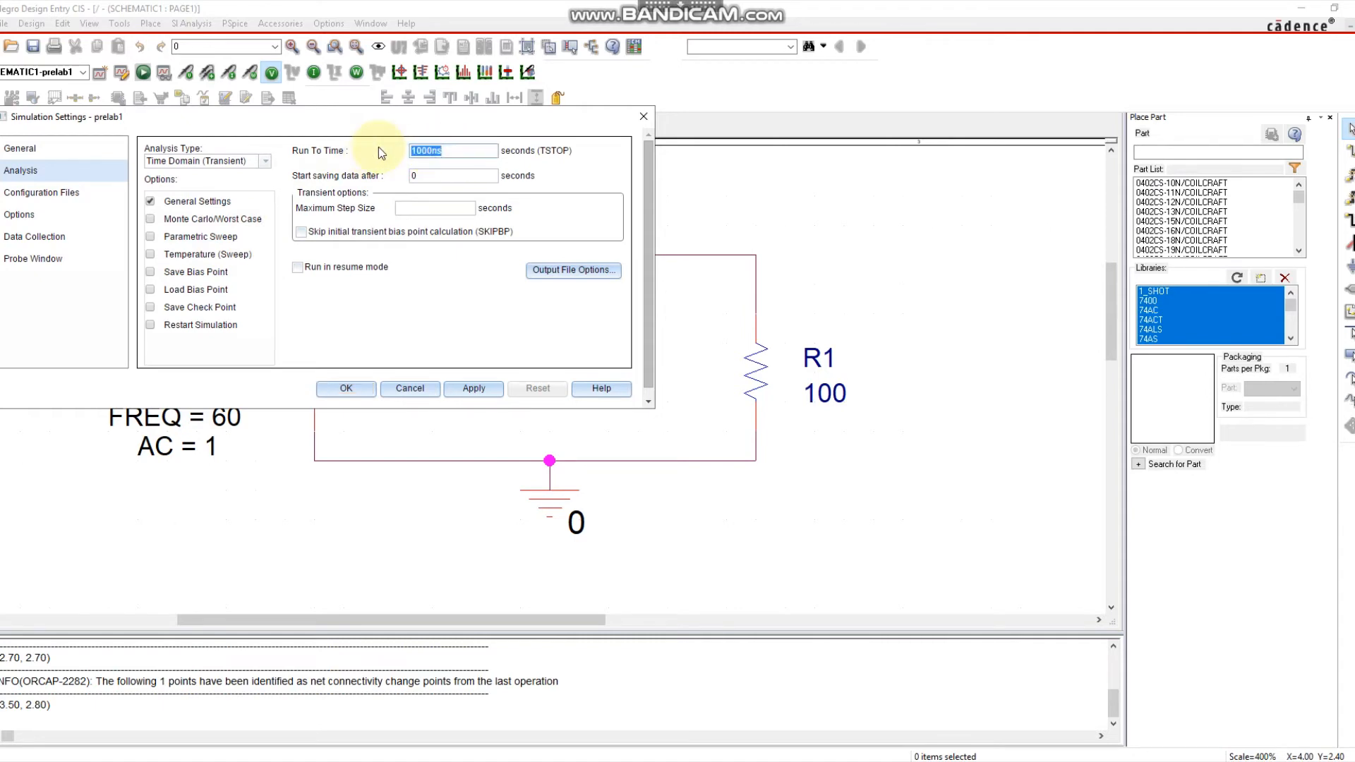
type("100m")
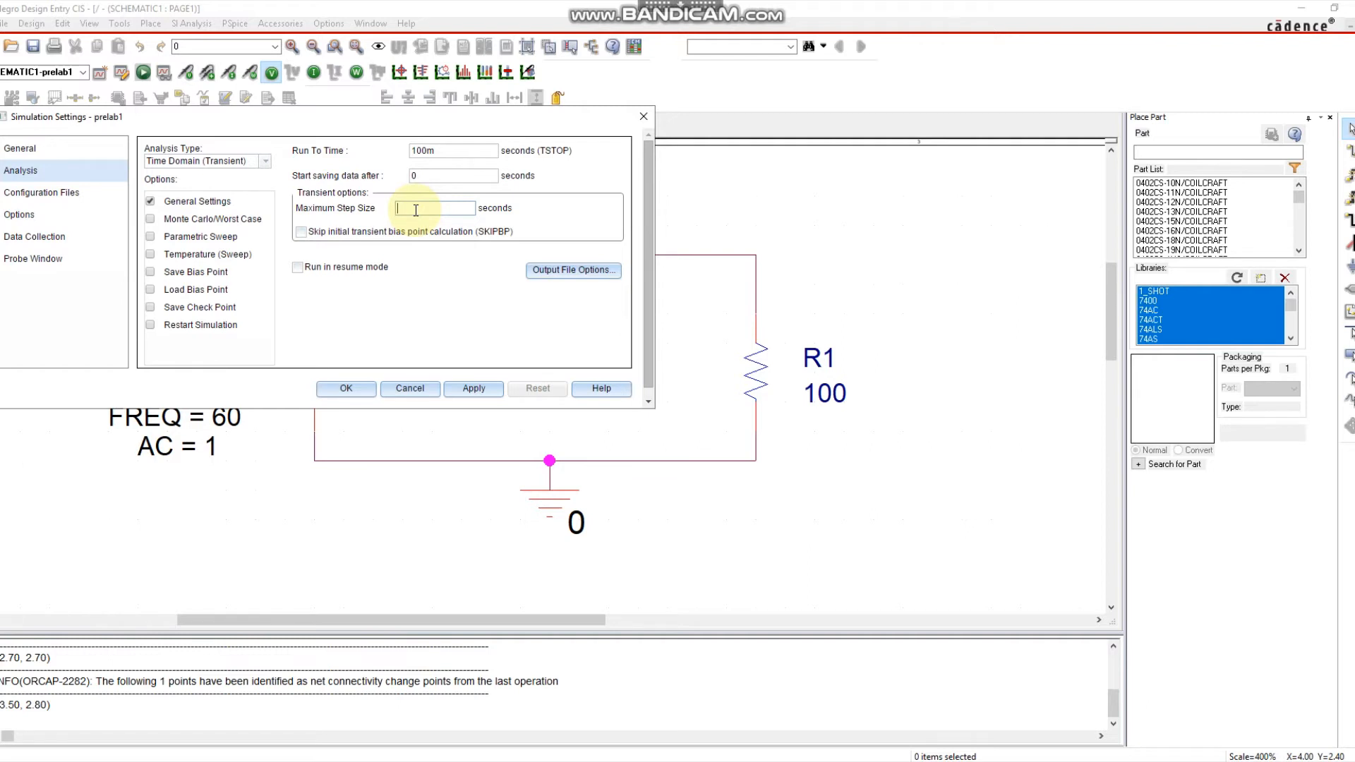
type("0.01m")
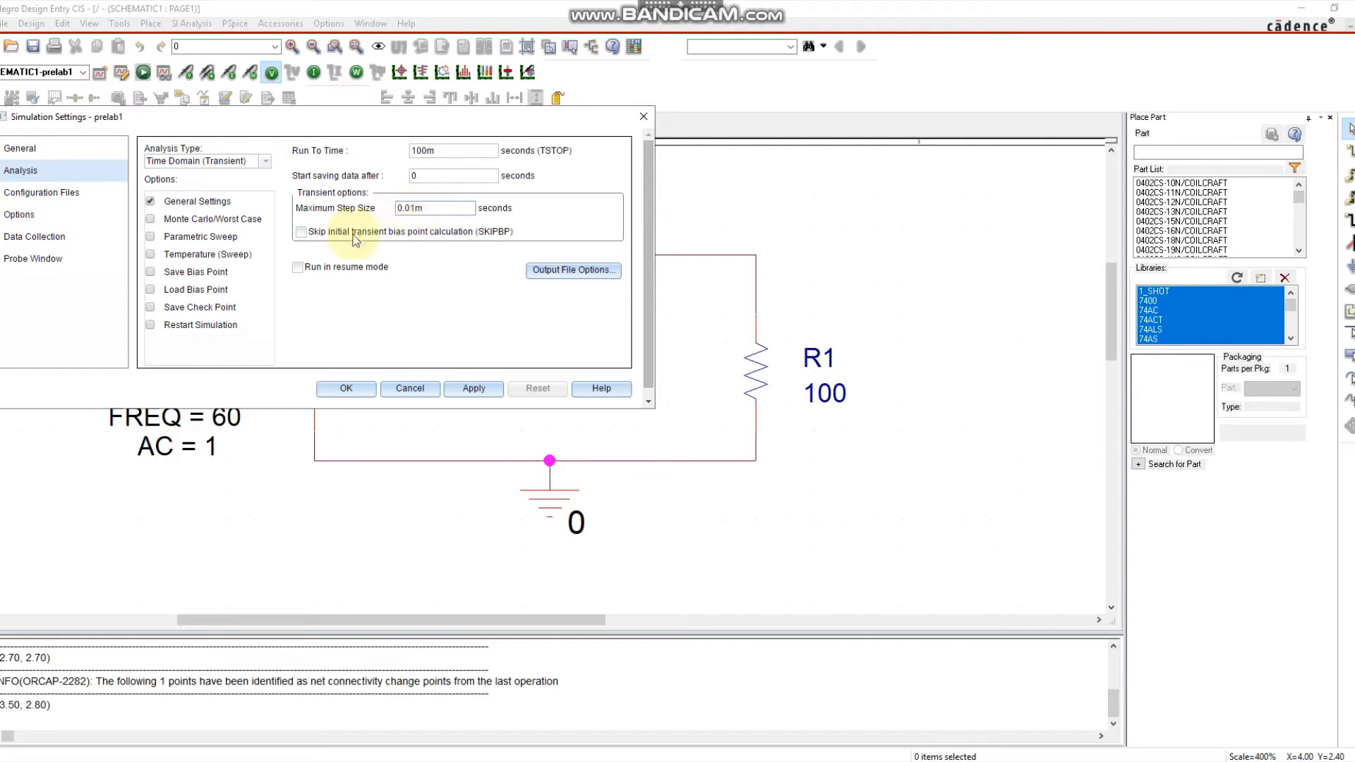
left_click(50, 192)
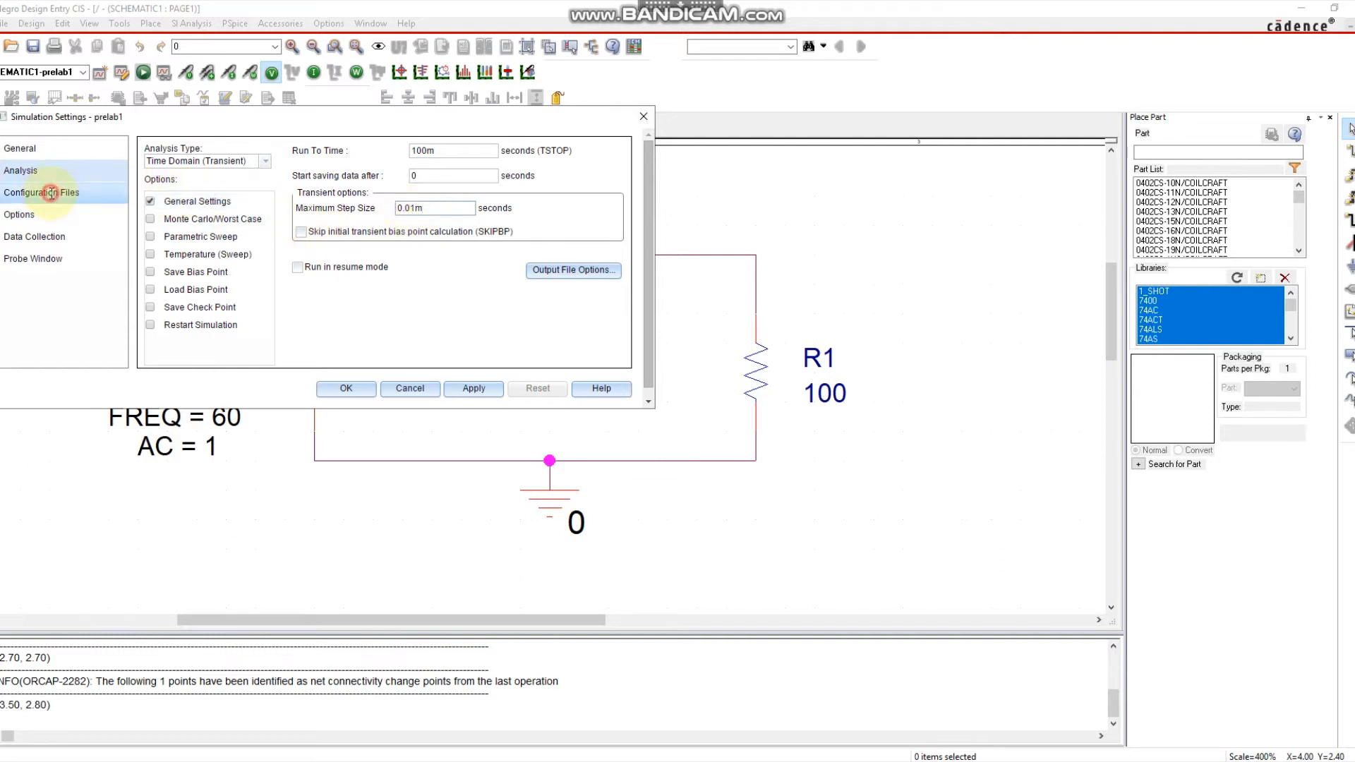
left_click(32, 150)
left_click(34, 235)
left_click(21, 170)
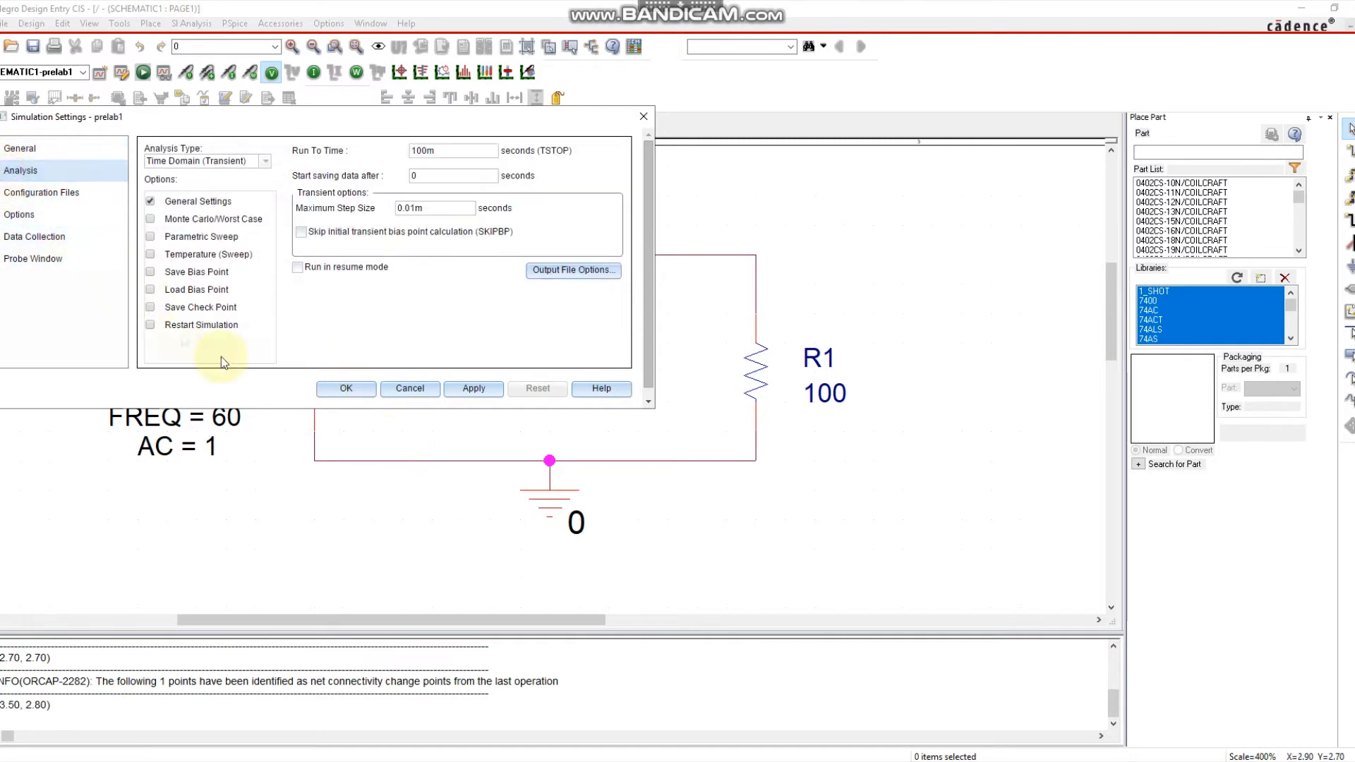
left_click(360, 393)
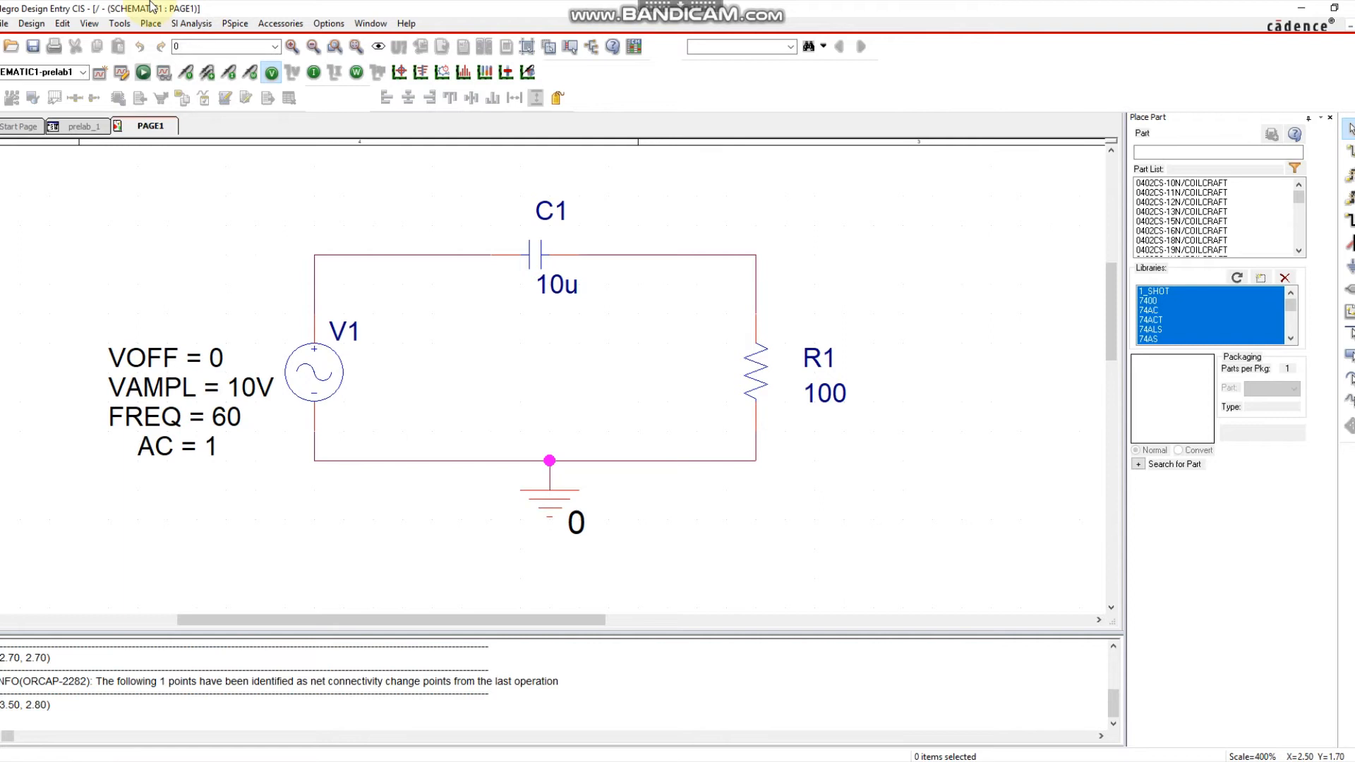
Place V+/V− voltage-difference marker pairs across V1, C1 and R1.
left_click(209, 78)
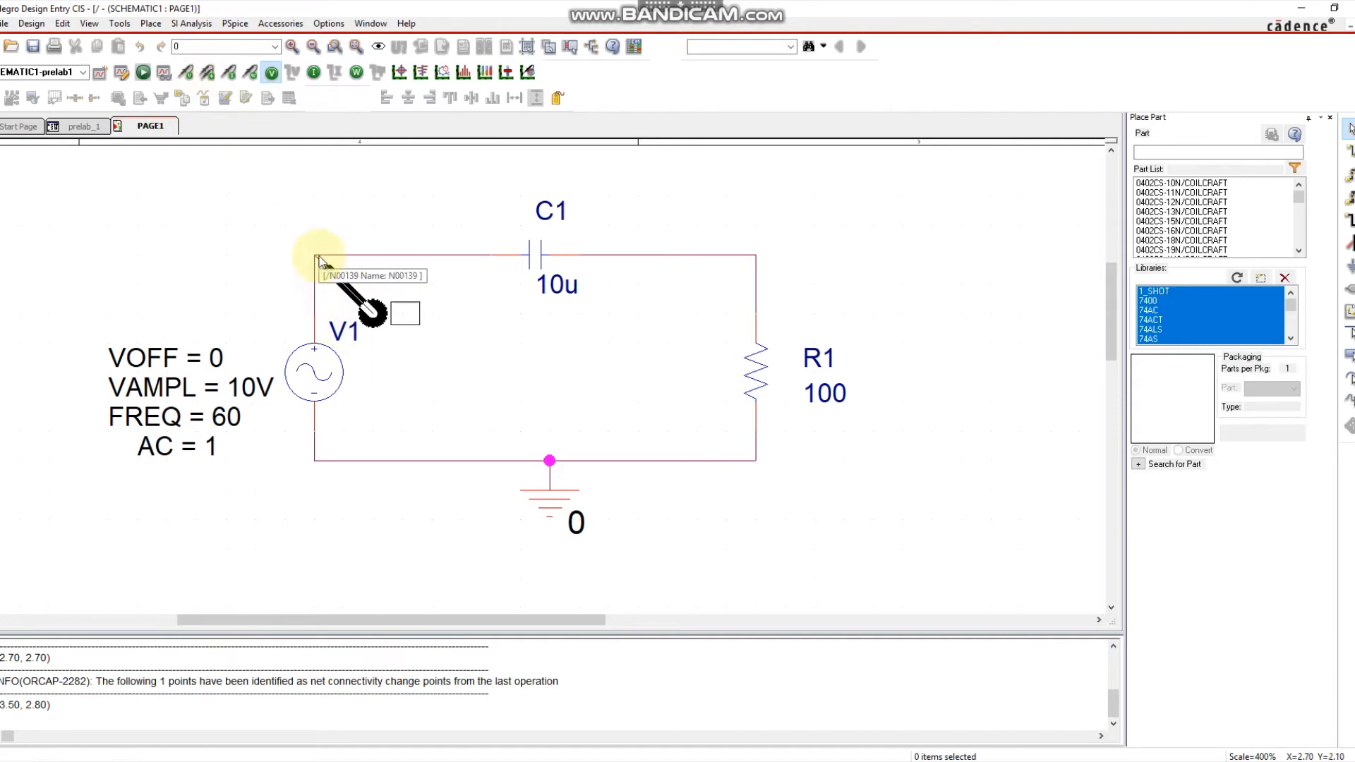
left_click(319, 314)
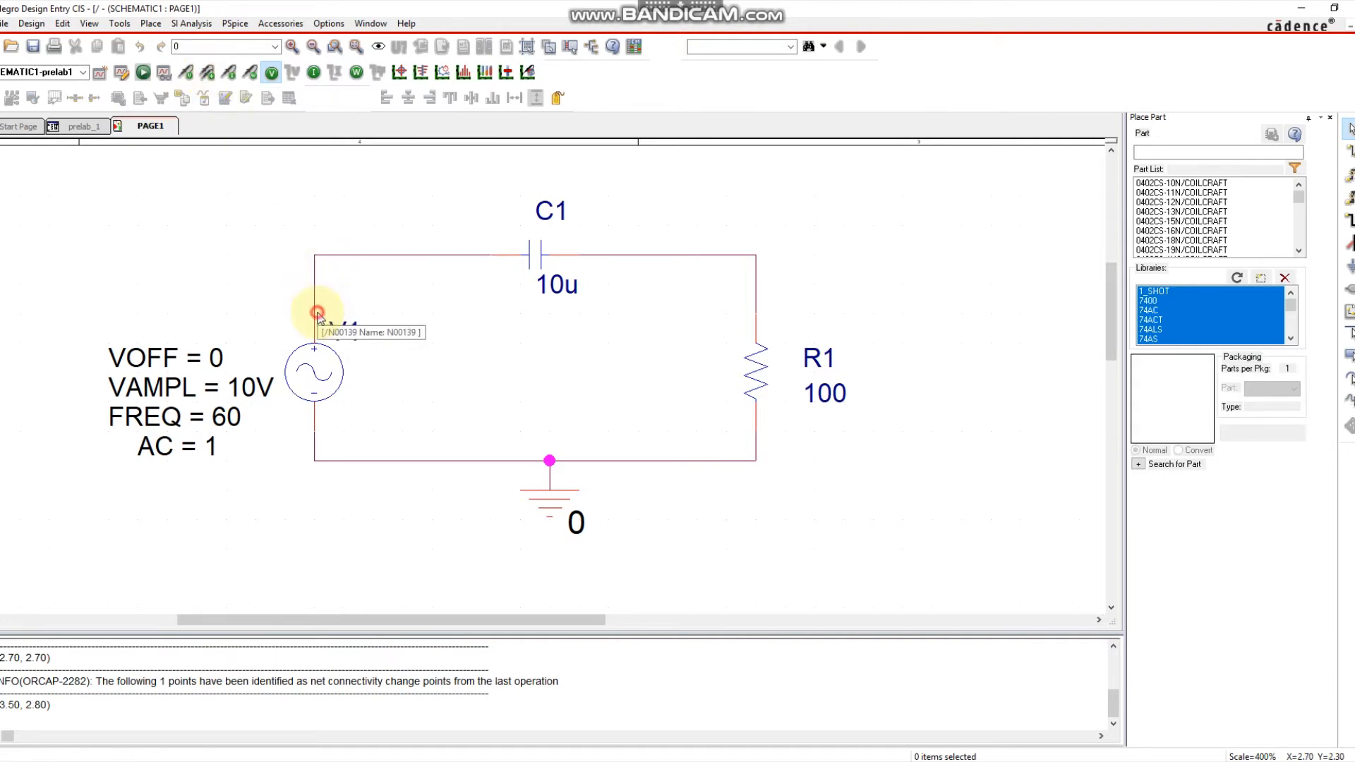
left_click(315, 441)
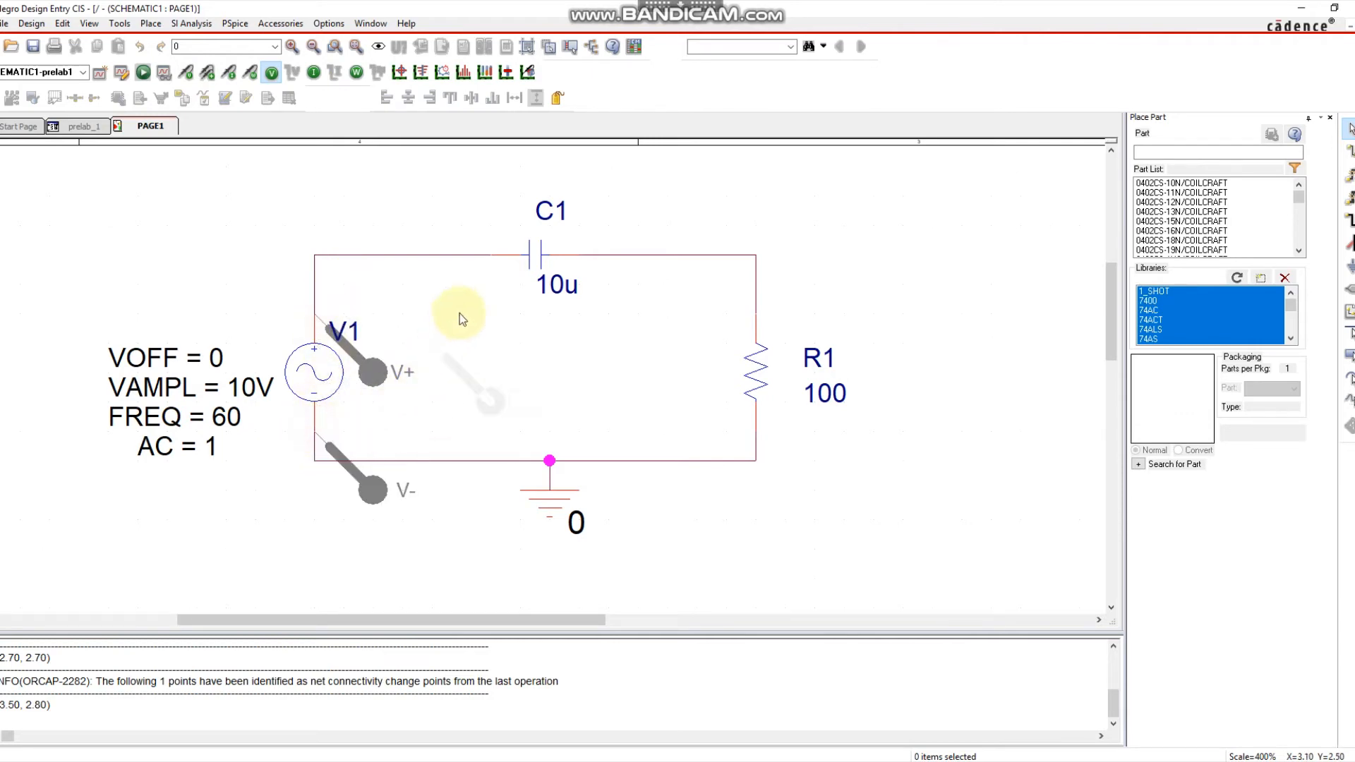
left_click(484, 261)
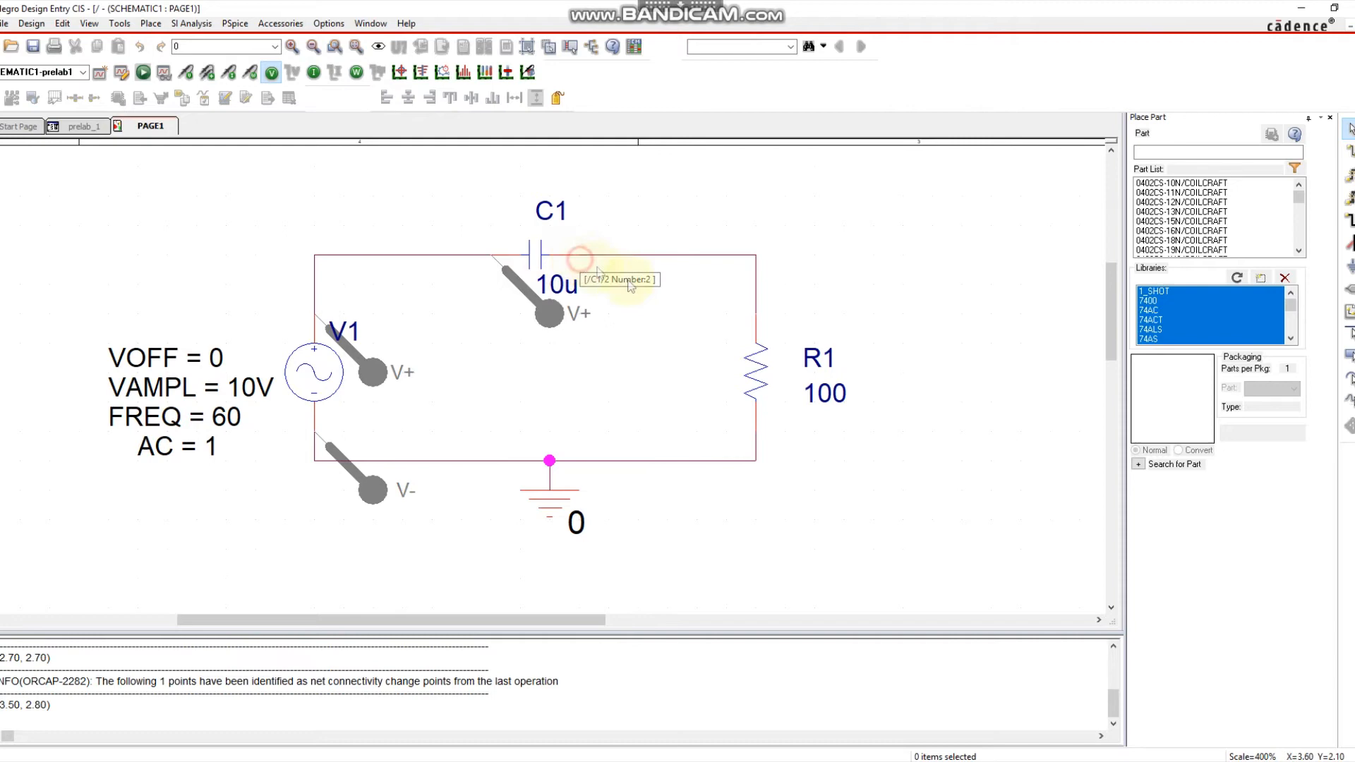
left_click(581, 262)
left_click(757, 319)
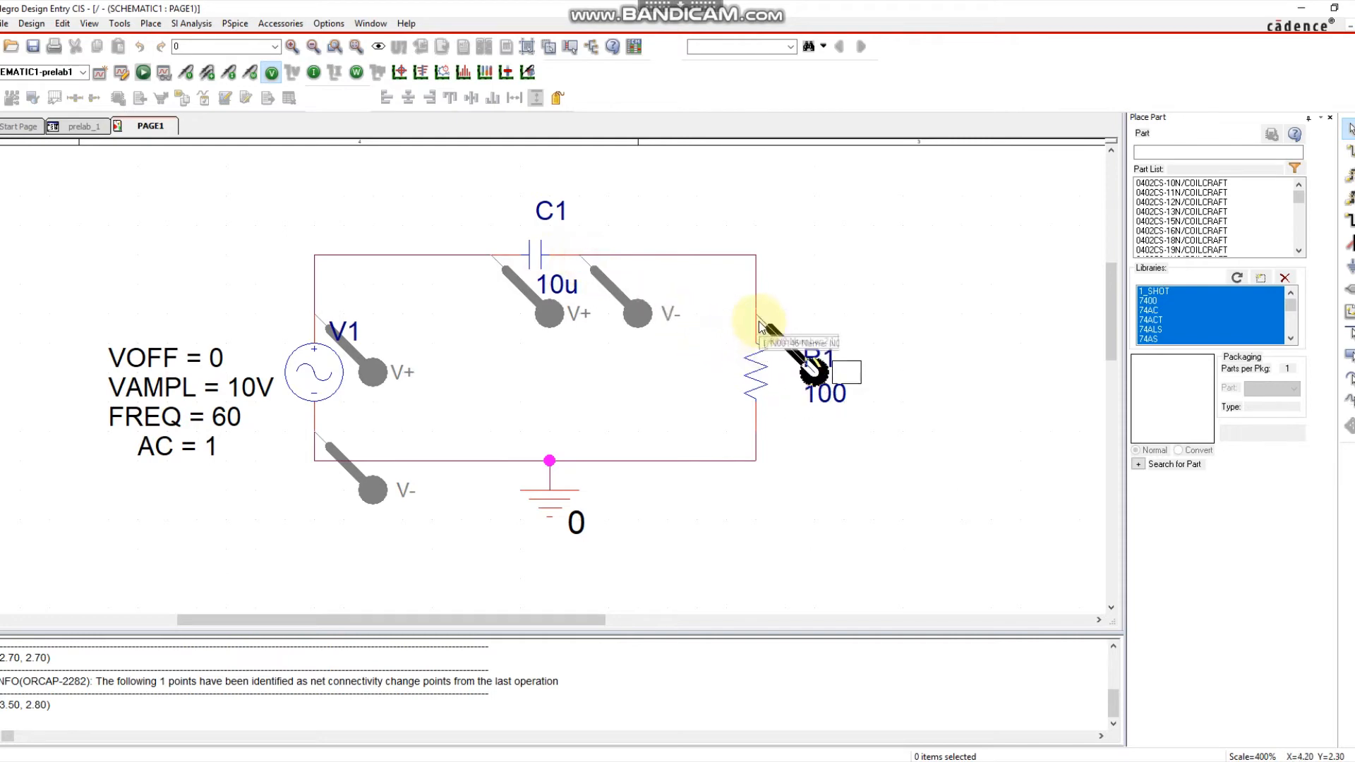
left_click(760, 430)
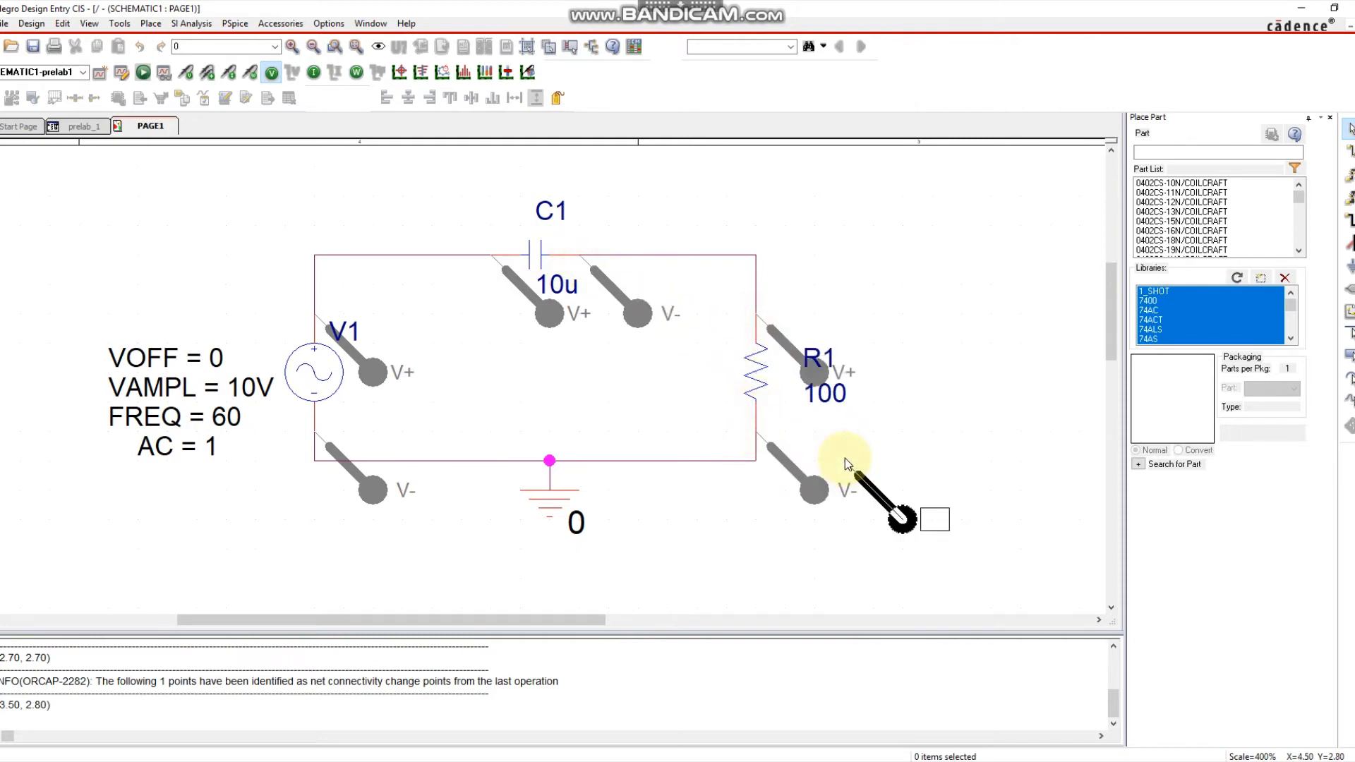
key("Escape")
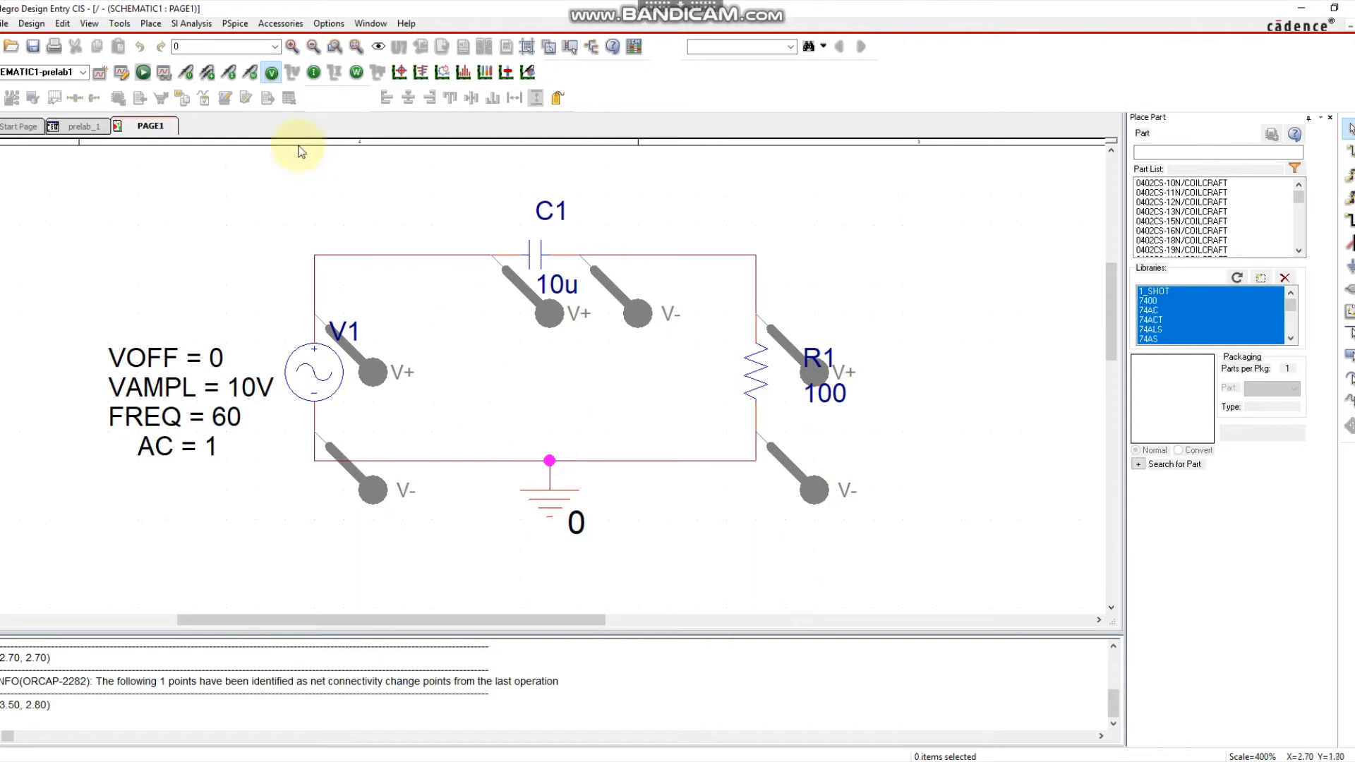
Place a current marker on capacitor C1's left pin.
left_click(230, 76)
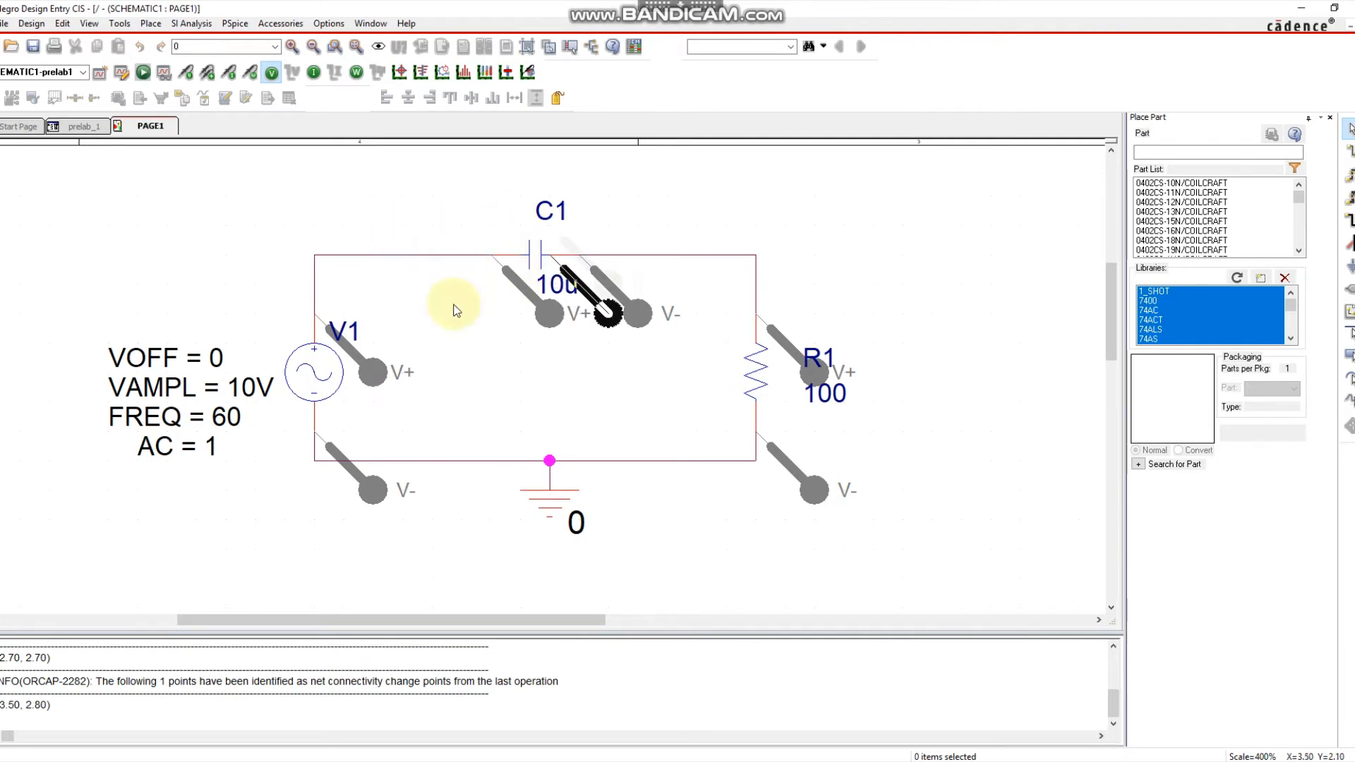
left_click(508, 274)
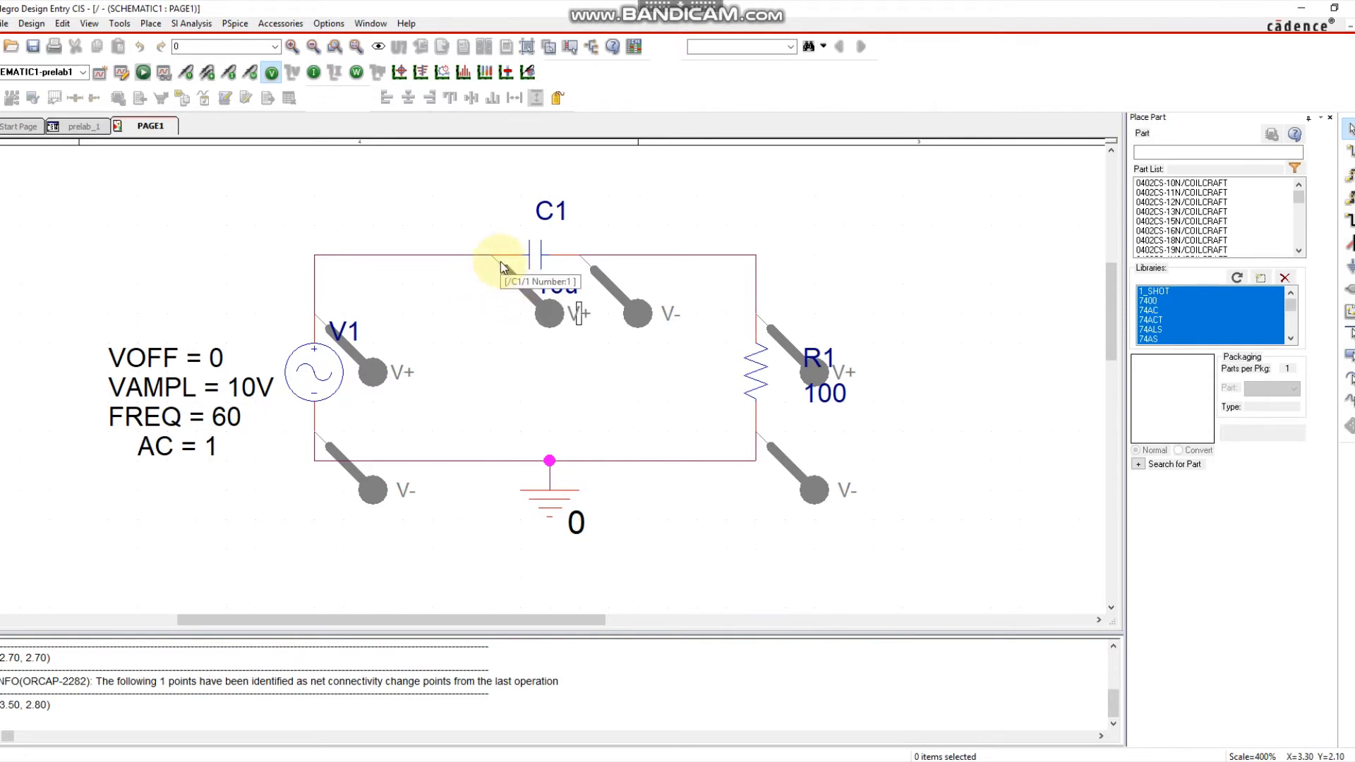
left_click(498, 266)
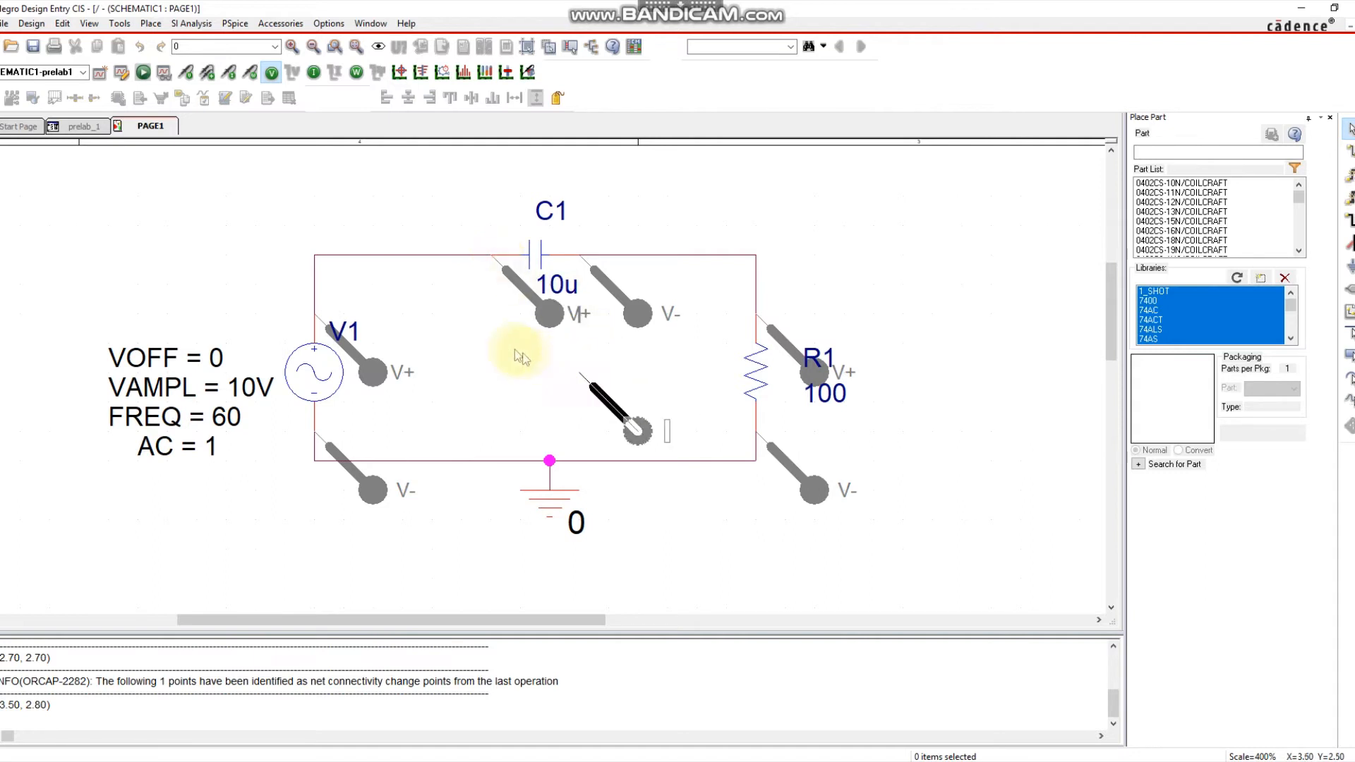
key("Escape")
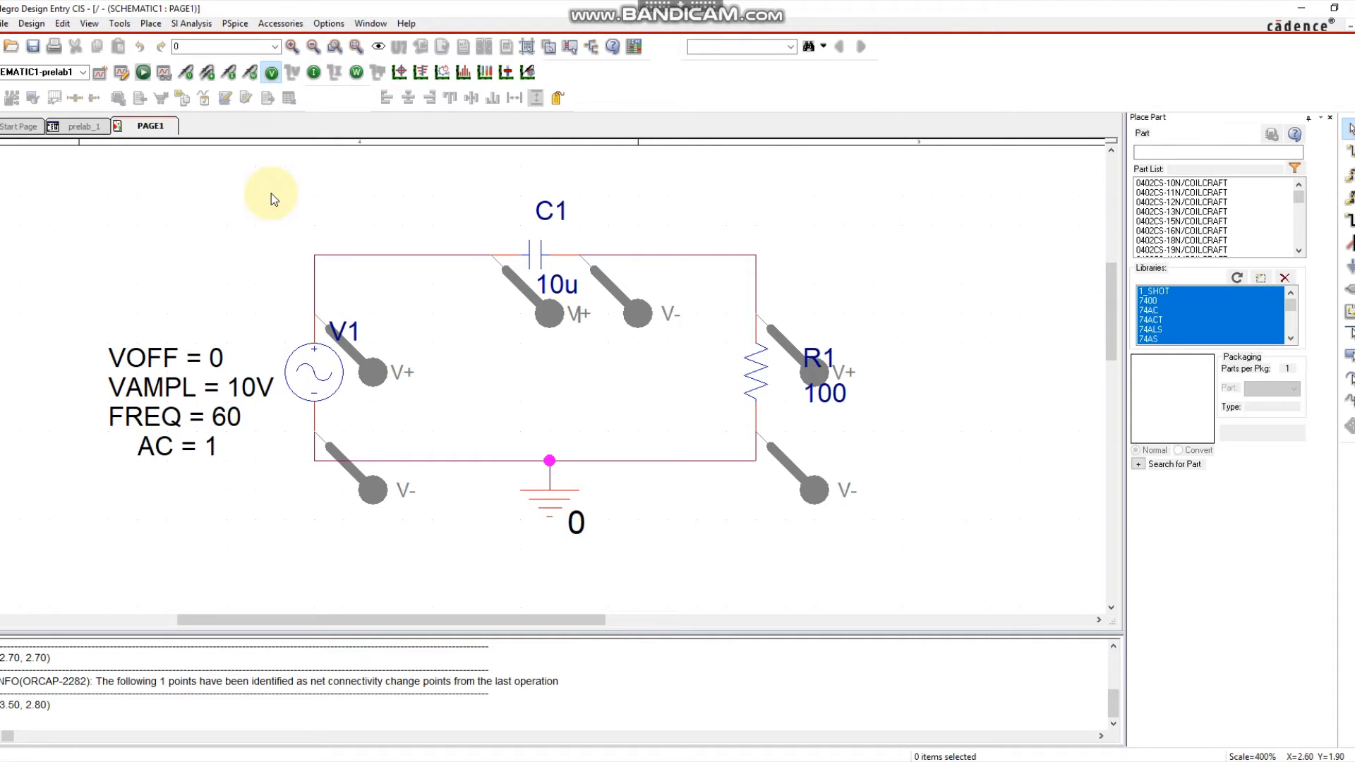
Run PSpice and view the V1, C1, R1 voltages and I(C1) over 100 ms.
left_click(143, 73)
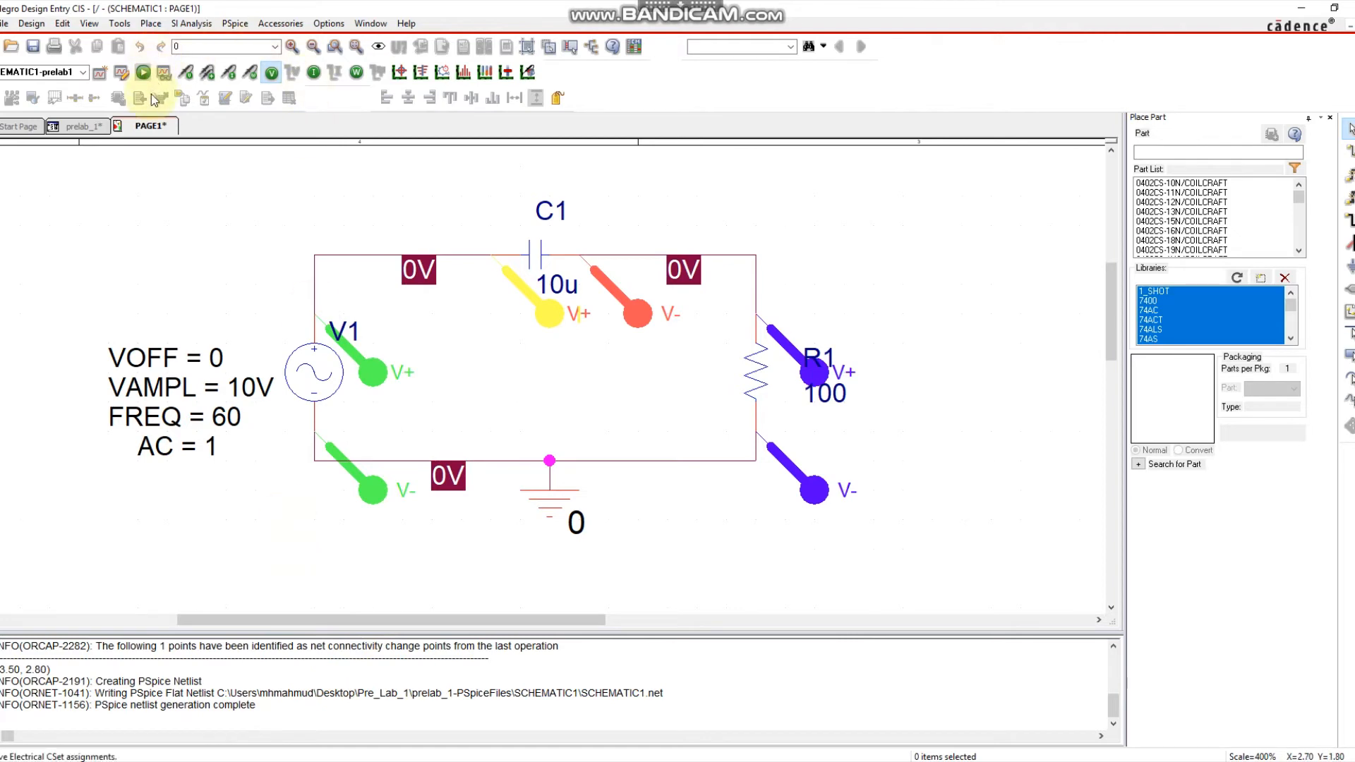
mouse_move(297, 761)
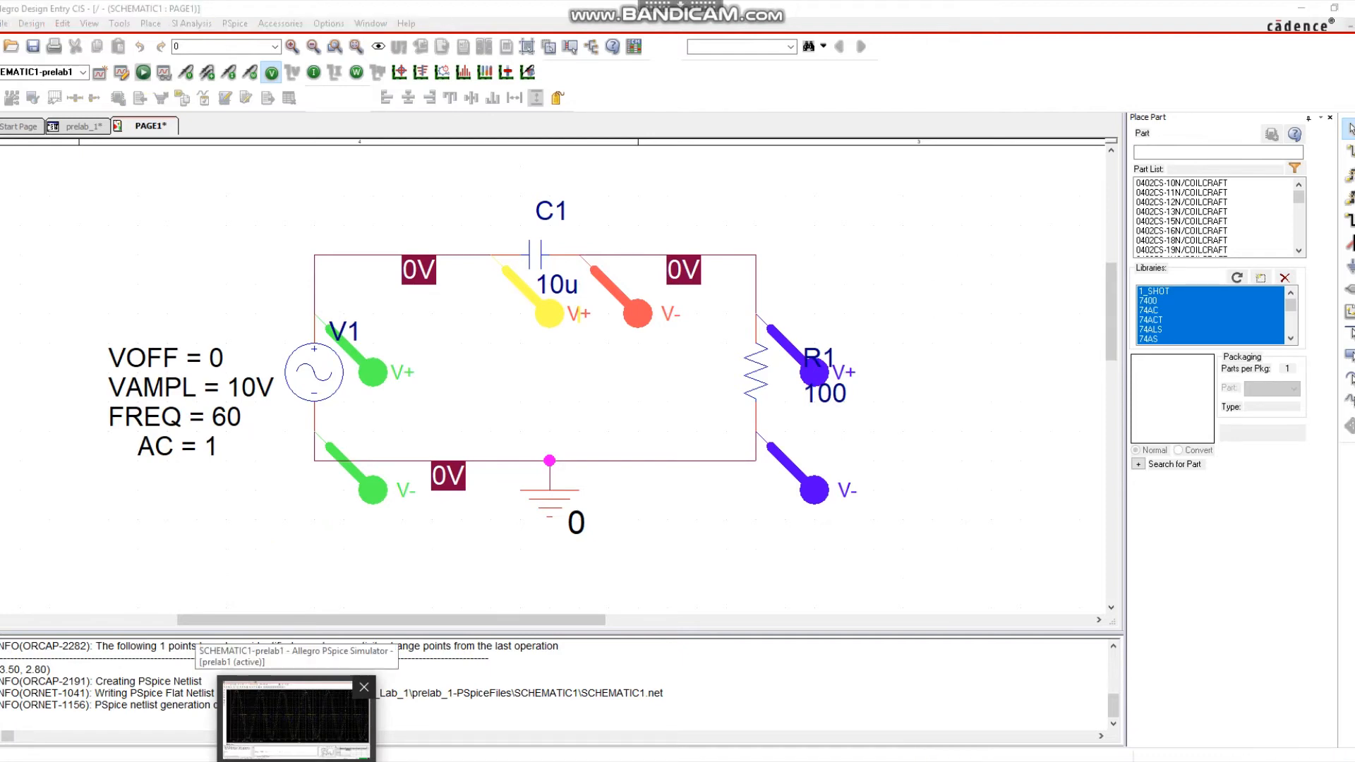
left_click(297, 716)
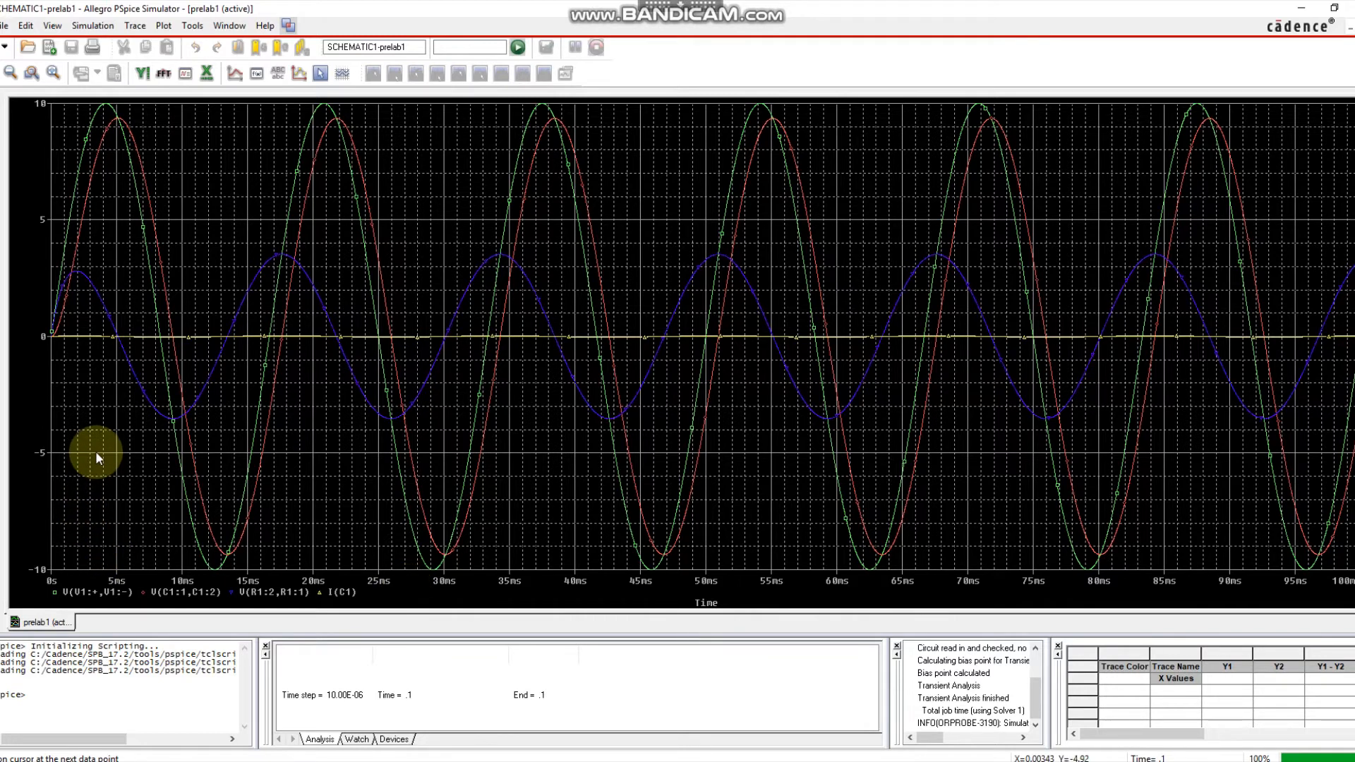
Add a new upper plot showing only the capacitor current I(C1).
right_click(92, 395)
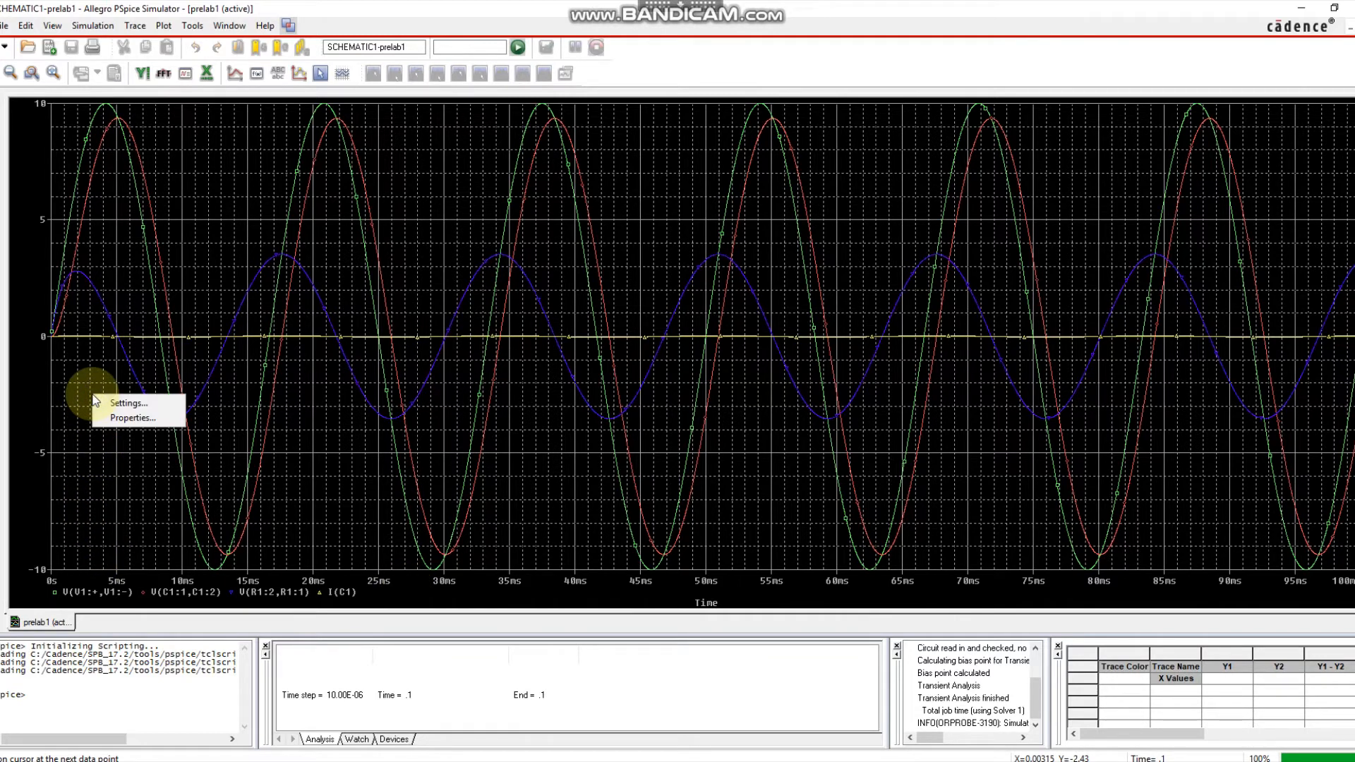
left_click(193, 182)
right_click(193, 181)
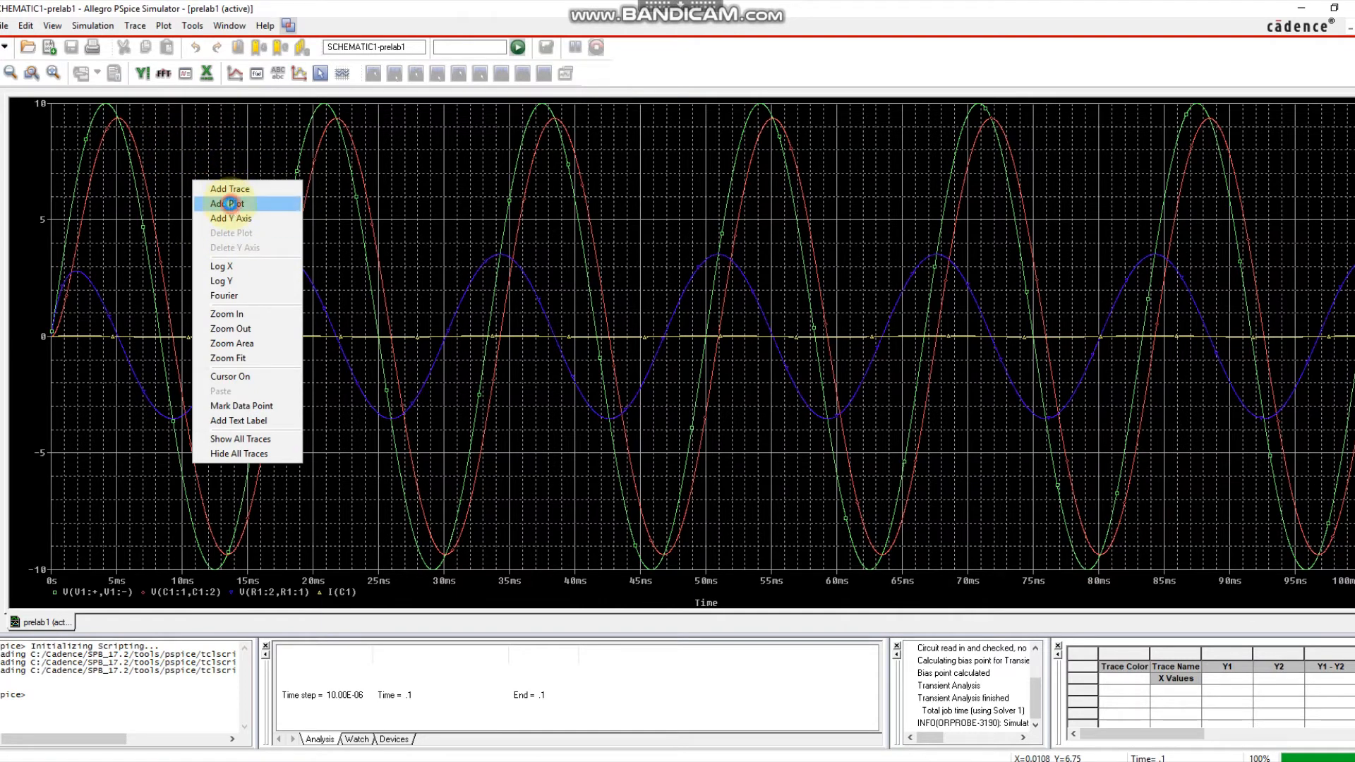
left_click(230, 204)
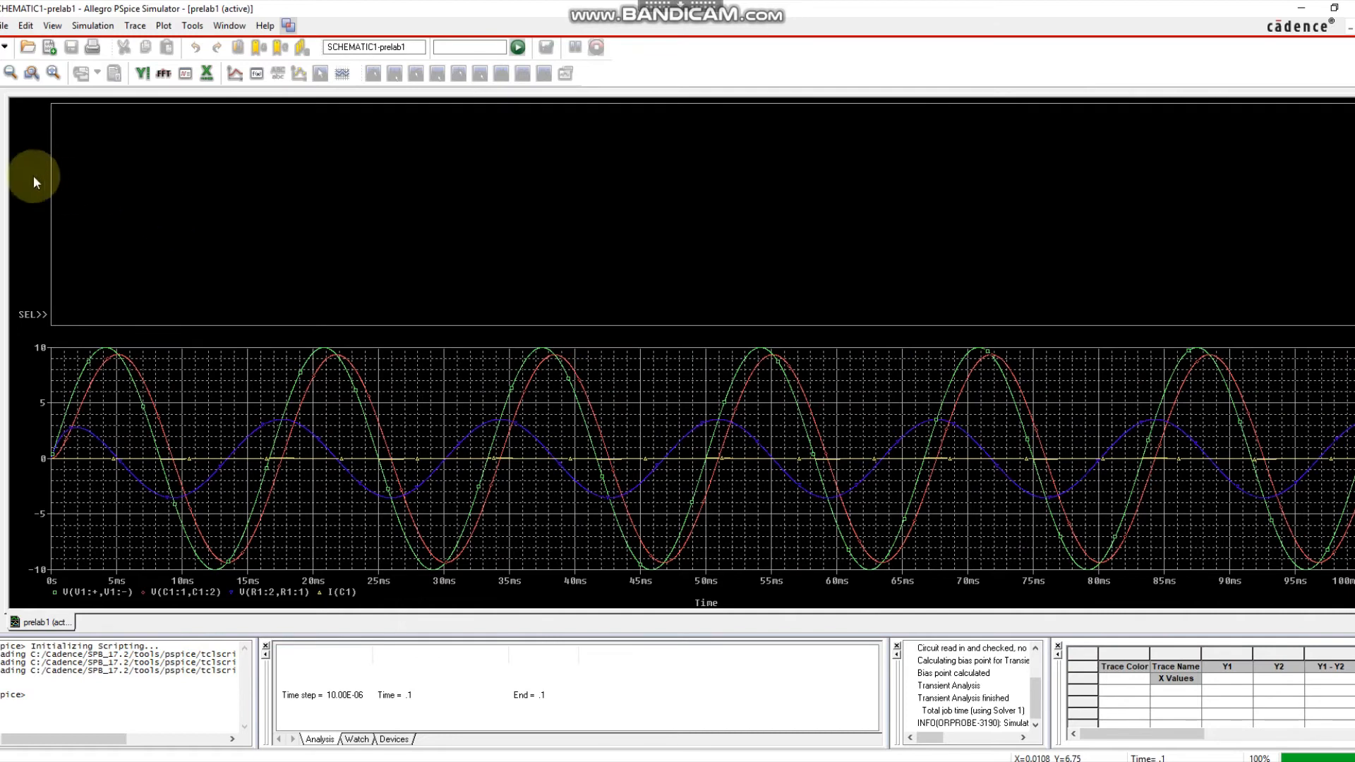
right_click(86, 265)
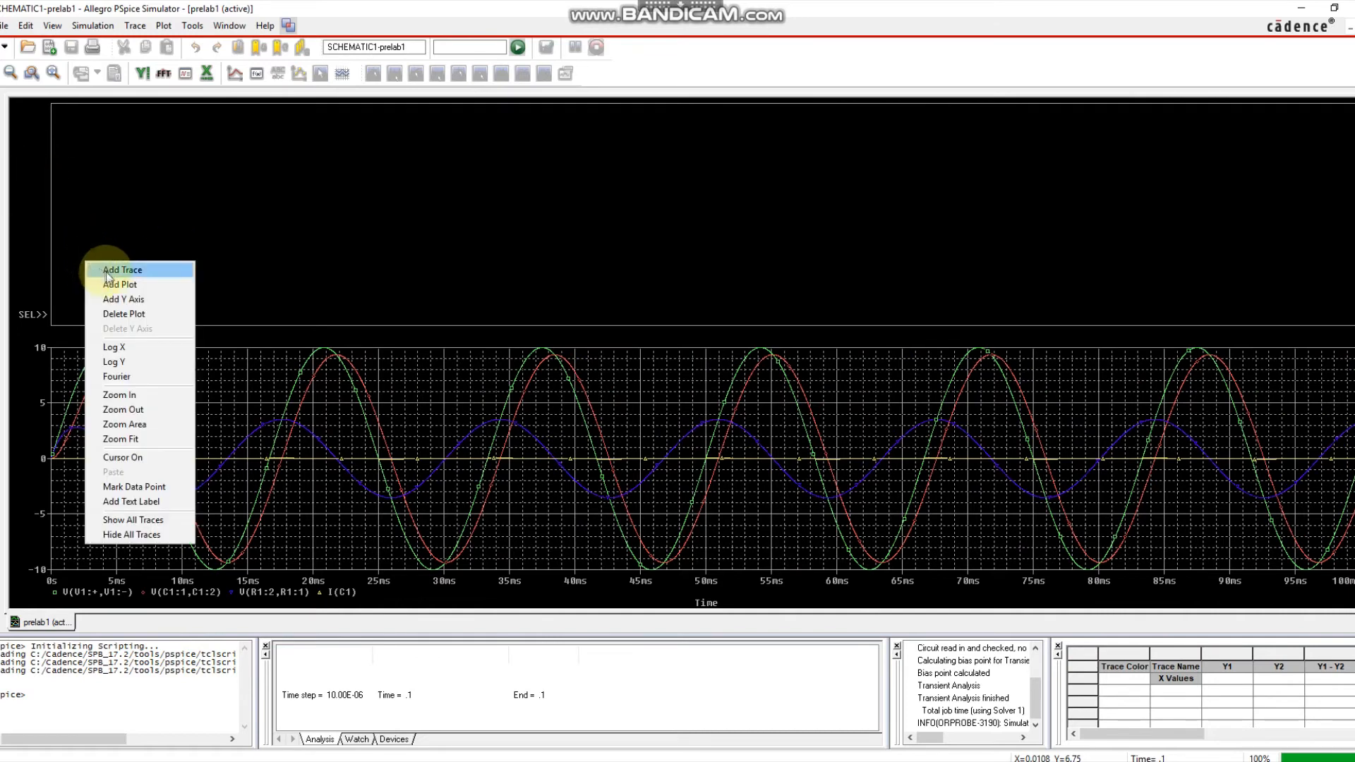
left_click(113, 269)
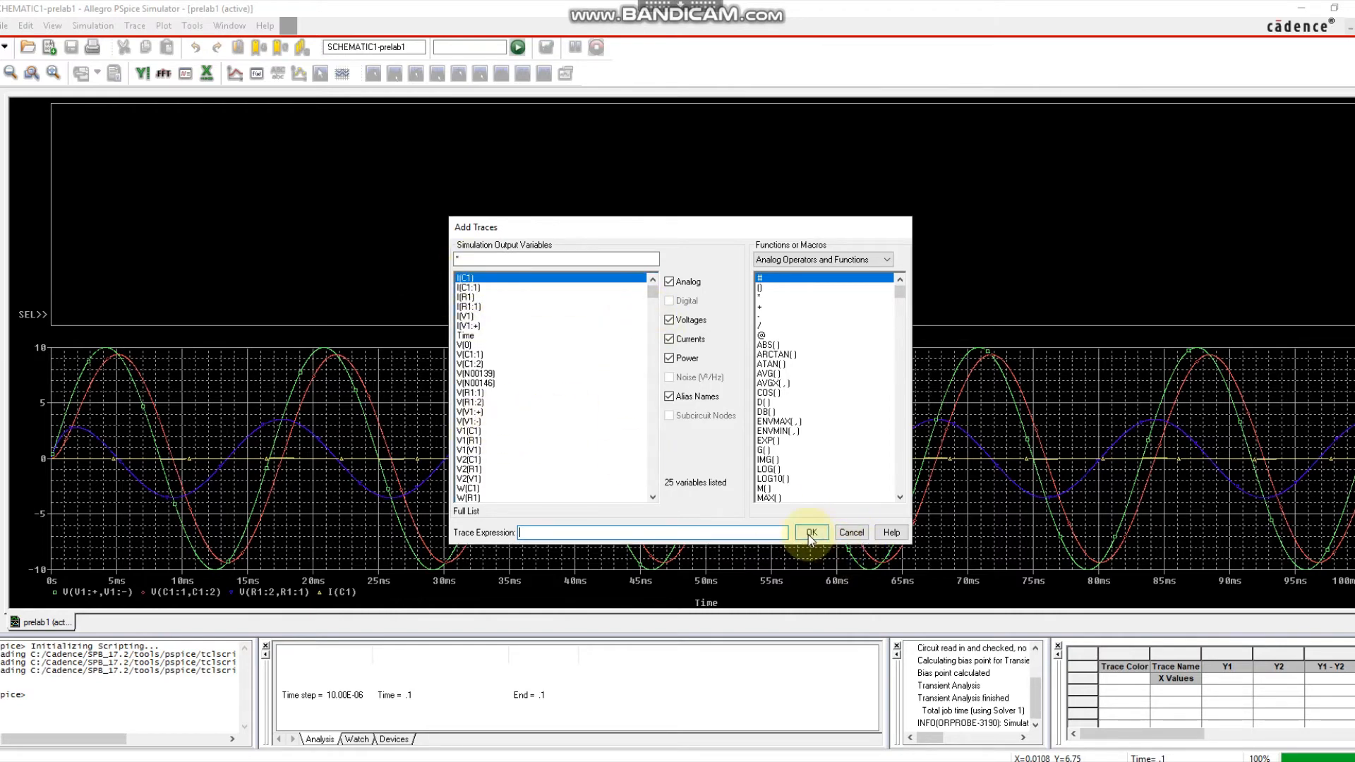
left_click(466, 278)
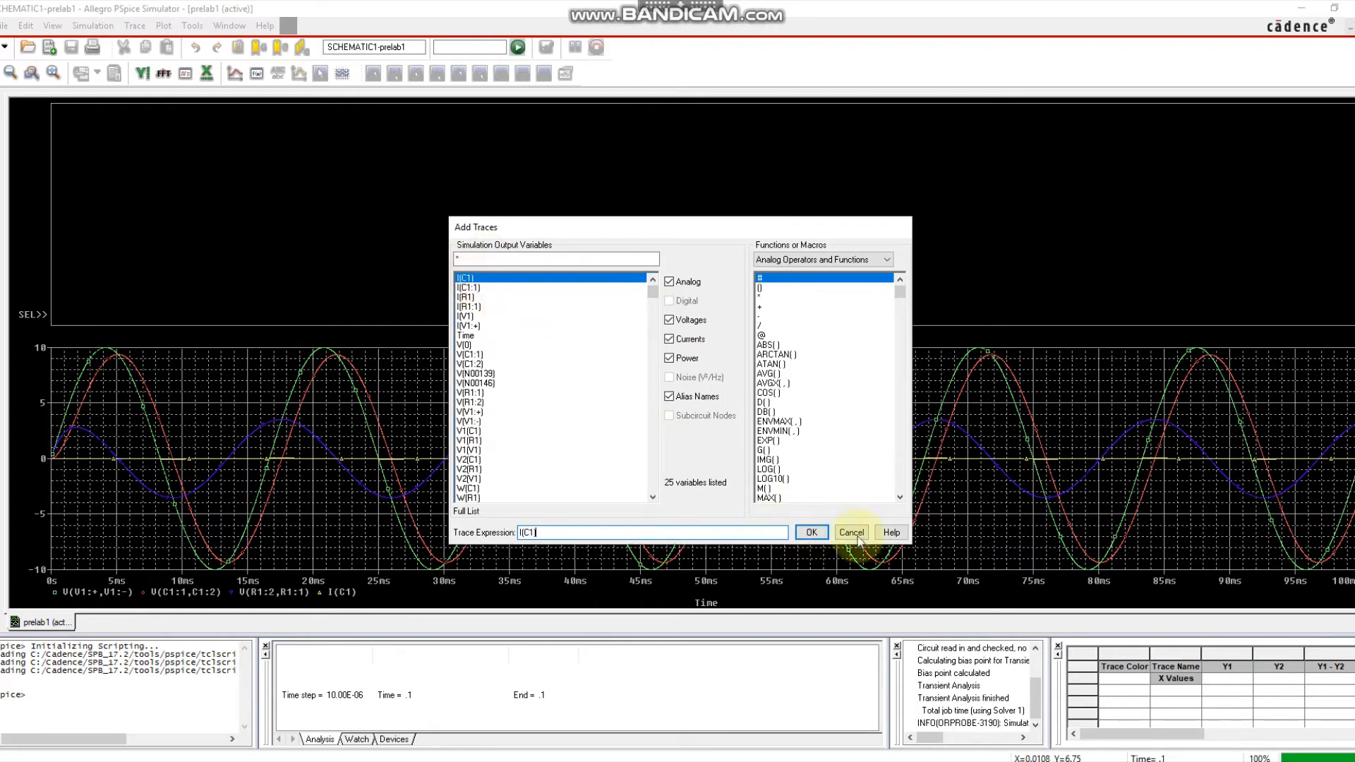
left_click(810, 532)
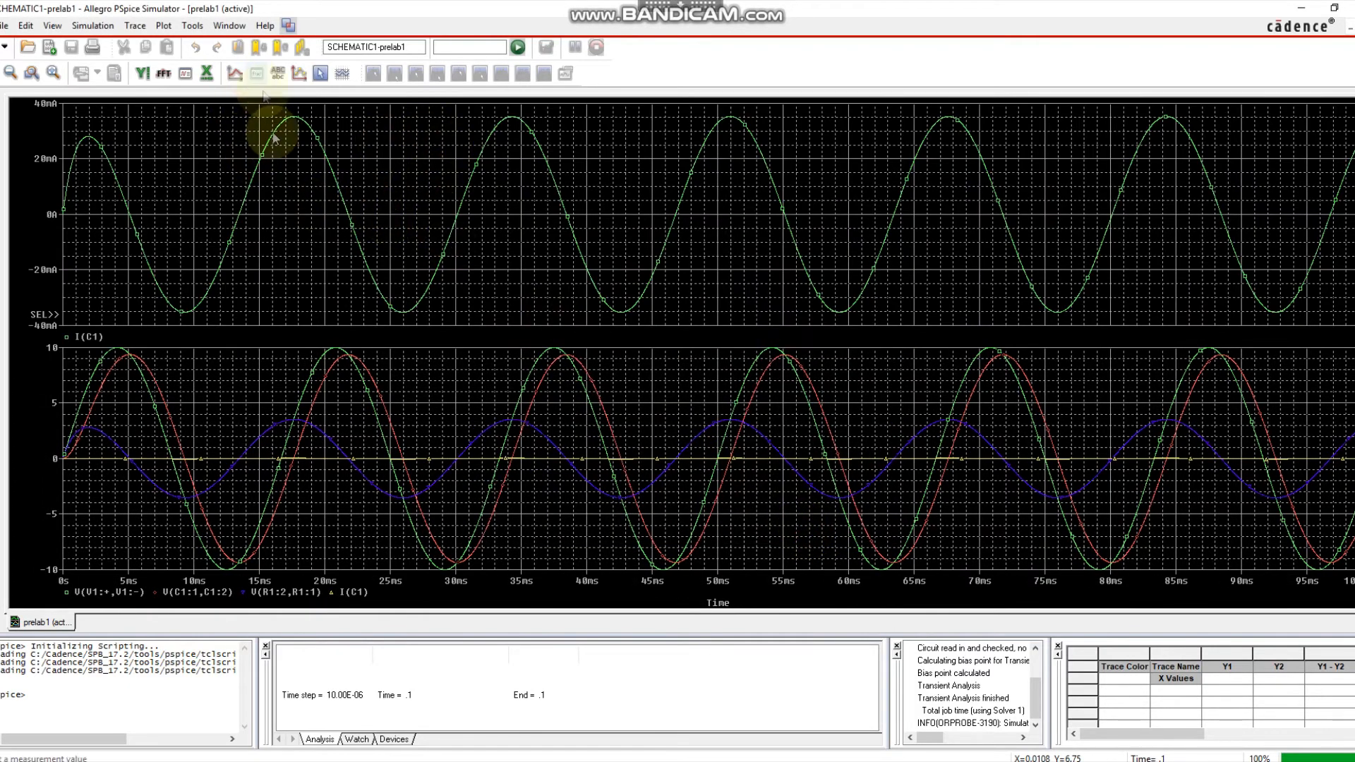
Delete I(C1) from the lower plot and make the voltage-only lower plot active.
left_click(353, 594)
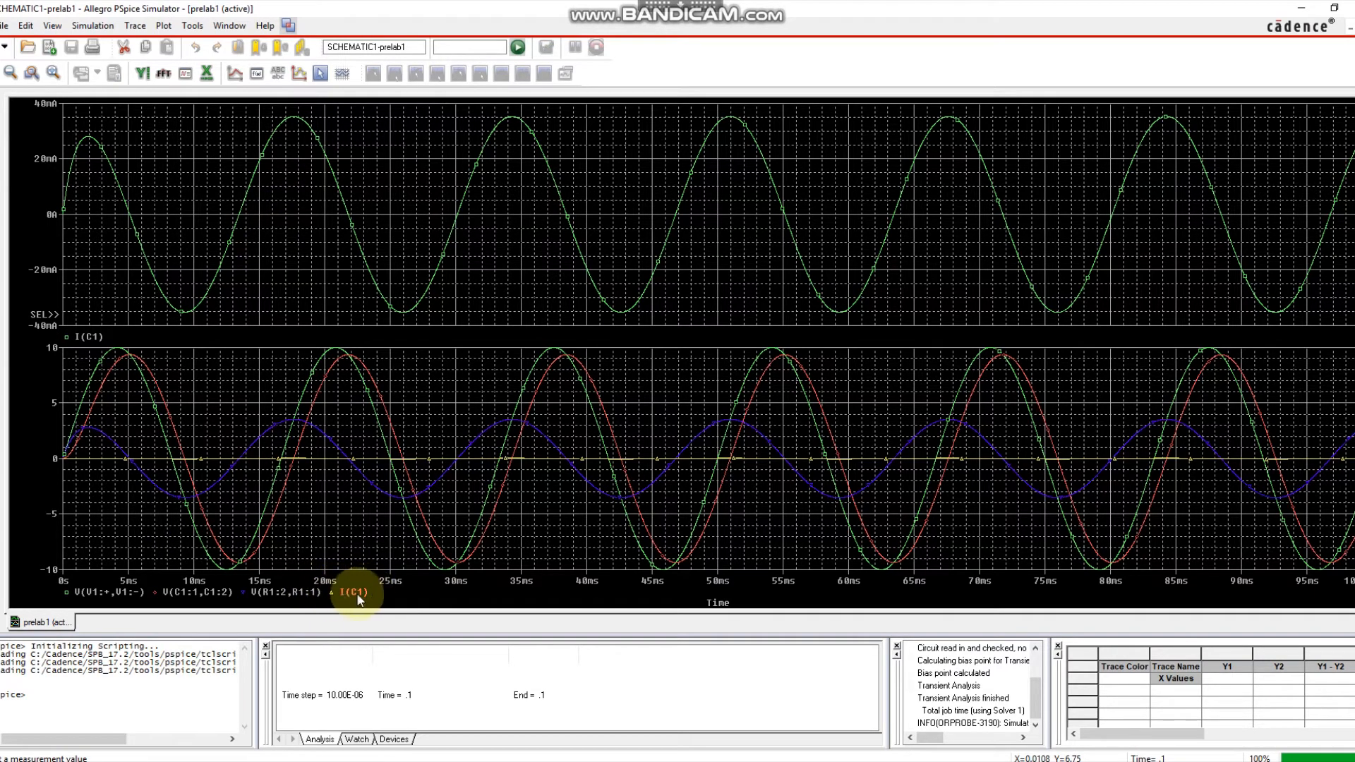
key("Delete")
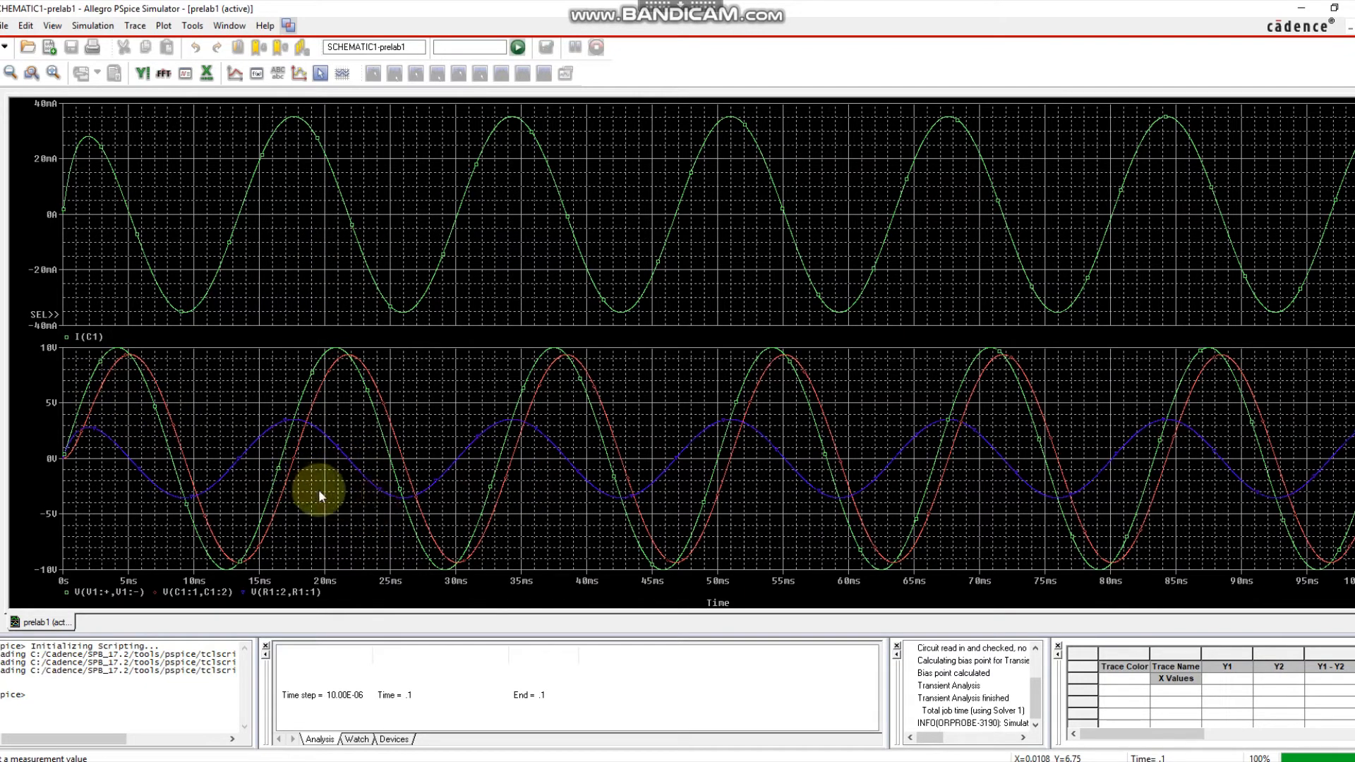
left_click(336, 480)
left_click(321, 73)
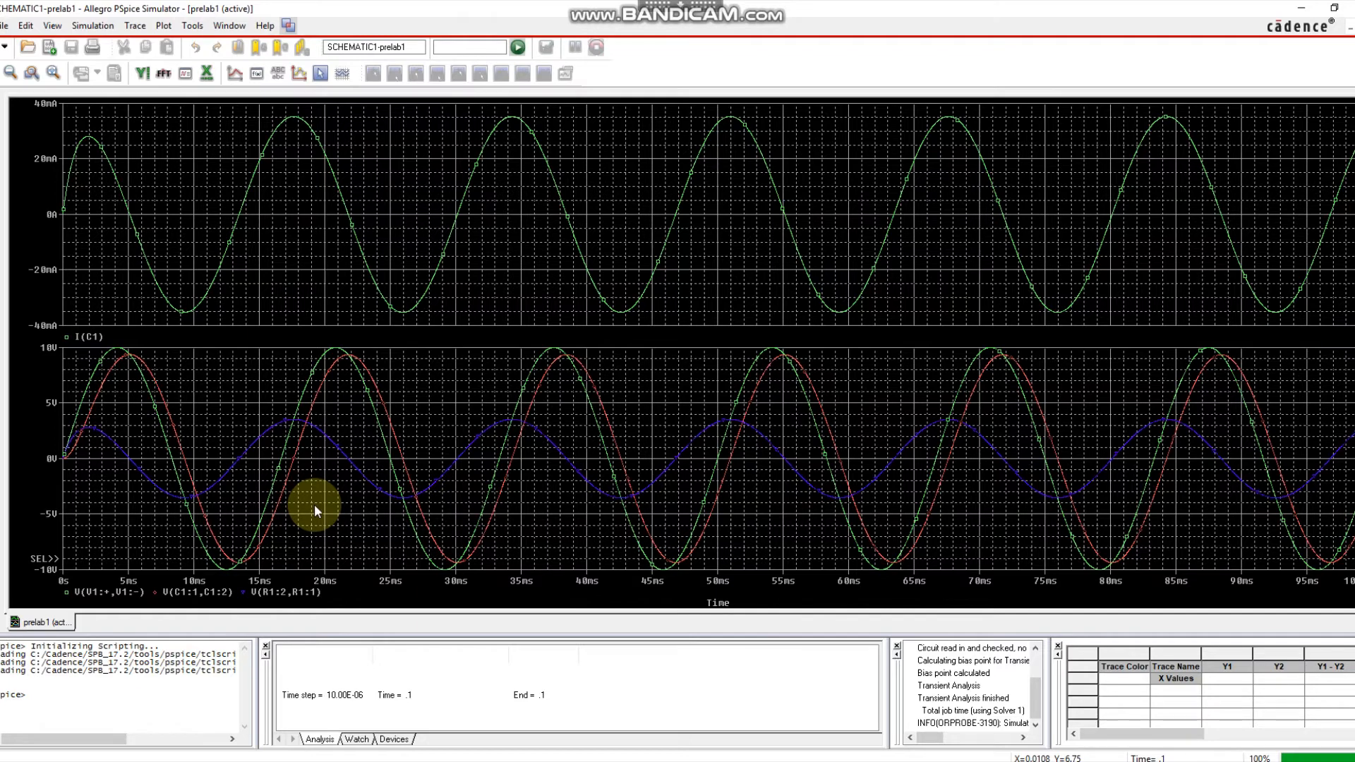
Turn on measurement cursors and drag cursor 1 across the waveforms between about 18 and 25 ms.
left_click(318, 75)
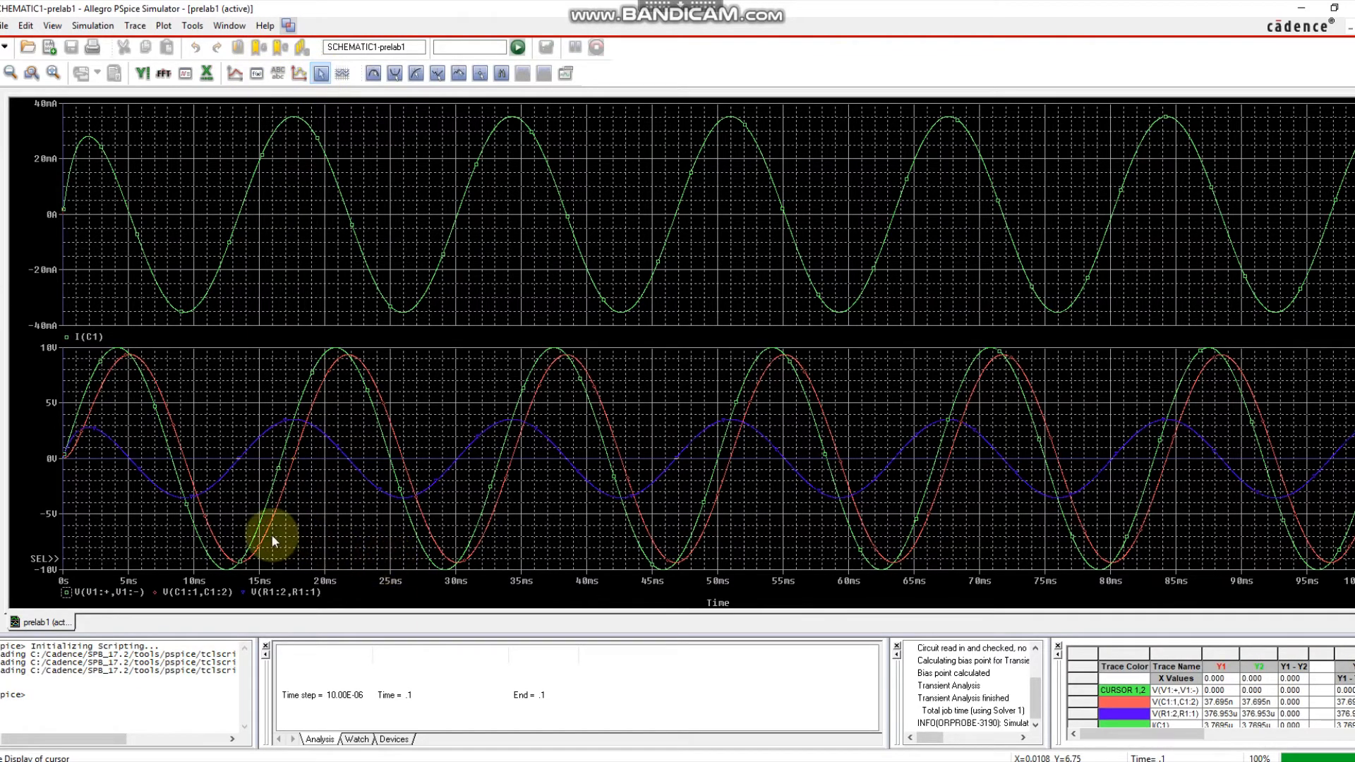
left_click(325, 485)
left_click_drag(326, 485, 338, 439)
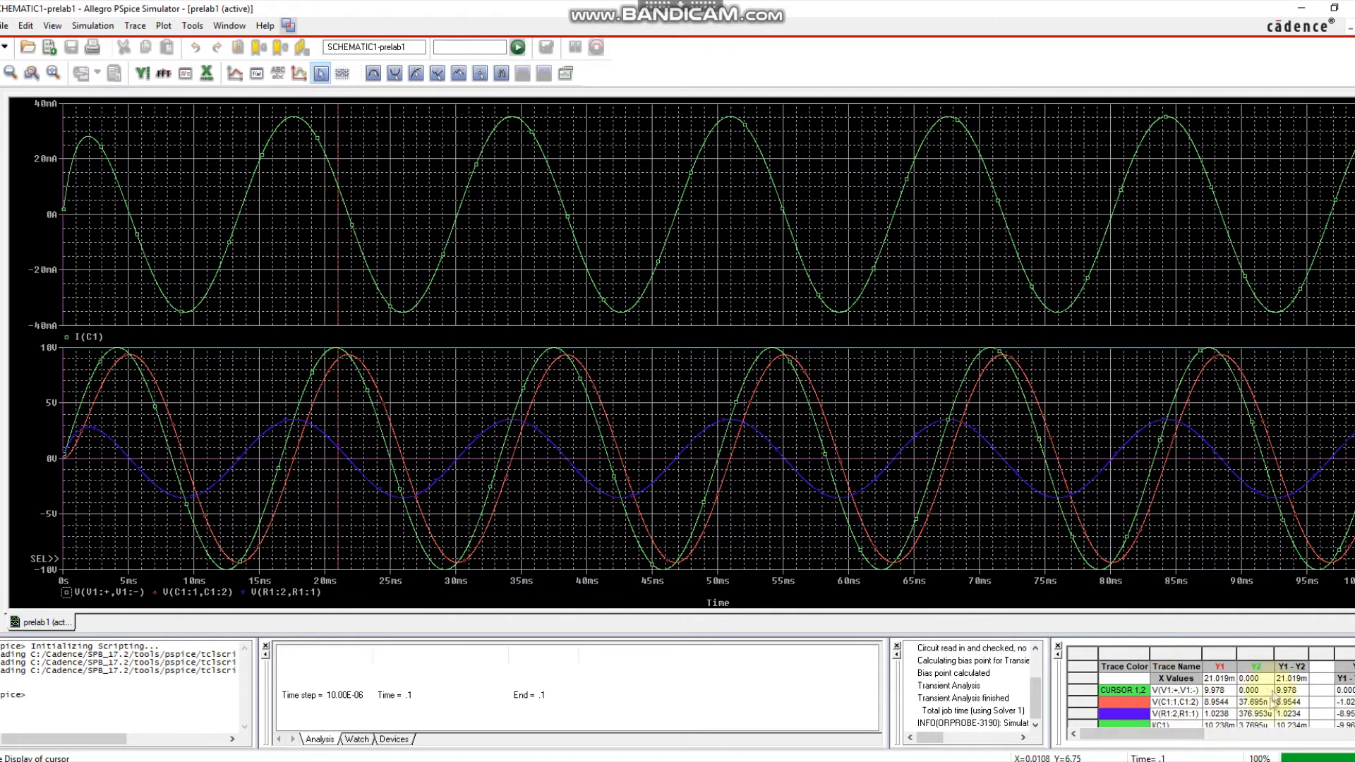
mouse_move(351, 372)
left_mouse_down()
mouse_move(395, 414)
mouse_move(353, 384)
mouse_move(371, 388)
left_mouse_up()
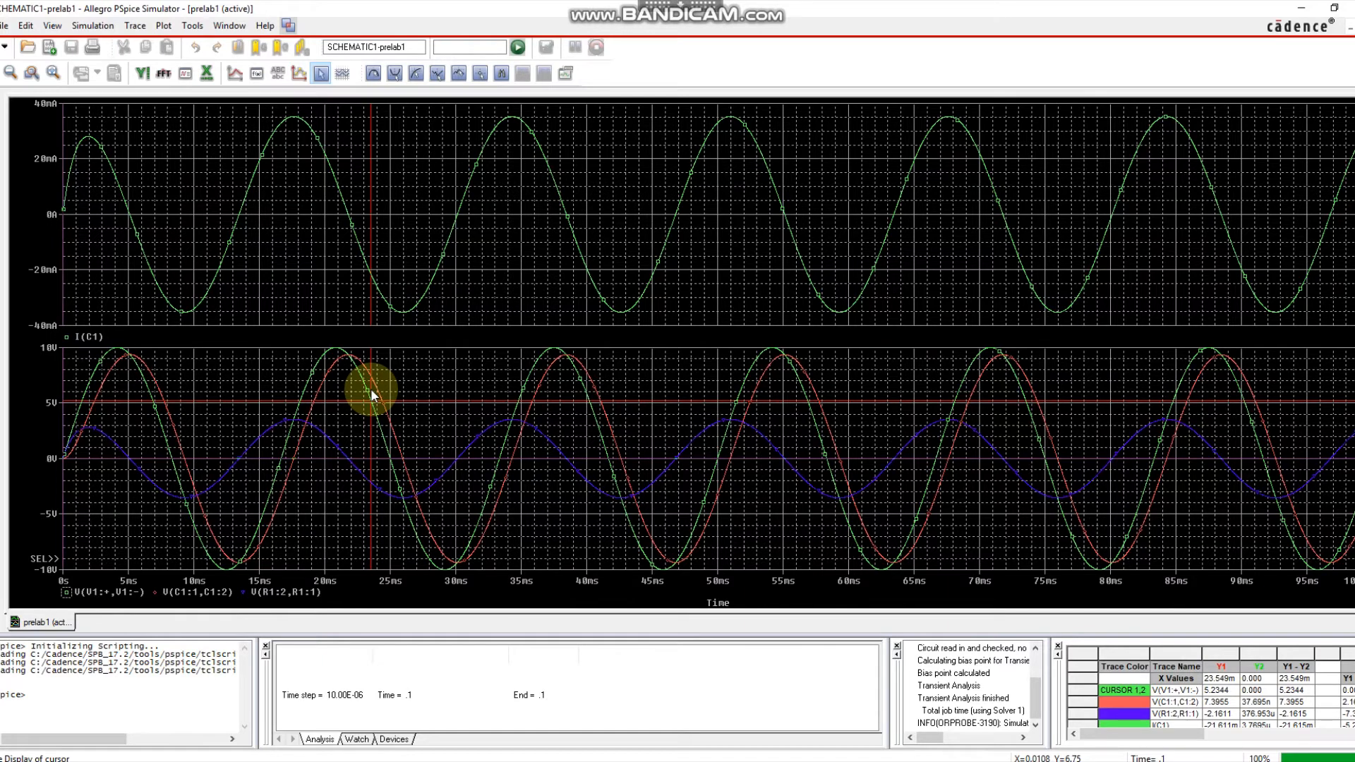
mouse_move(371, 388)
left_mouse_down()
mouse_move(336, 362)
mouse_move(445, 570)
mouse_move(332, 410)
mouse_move(258, 404)
mouse_move(251, 432)
left_mouse_up()
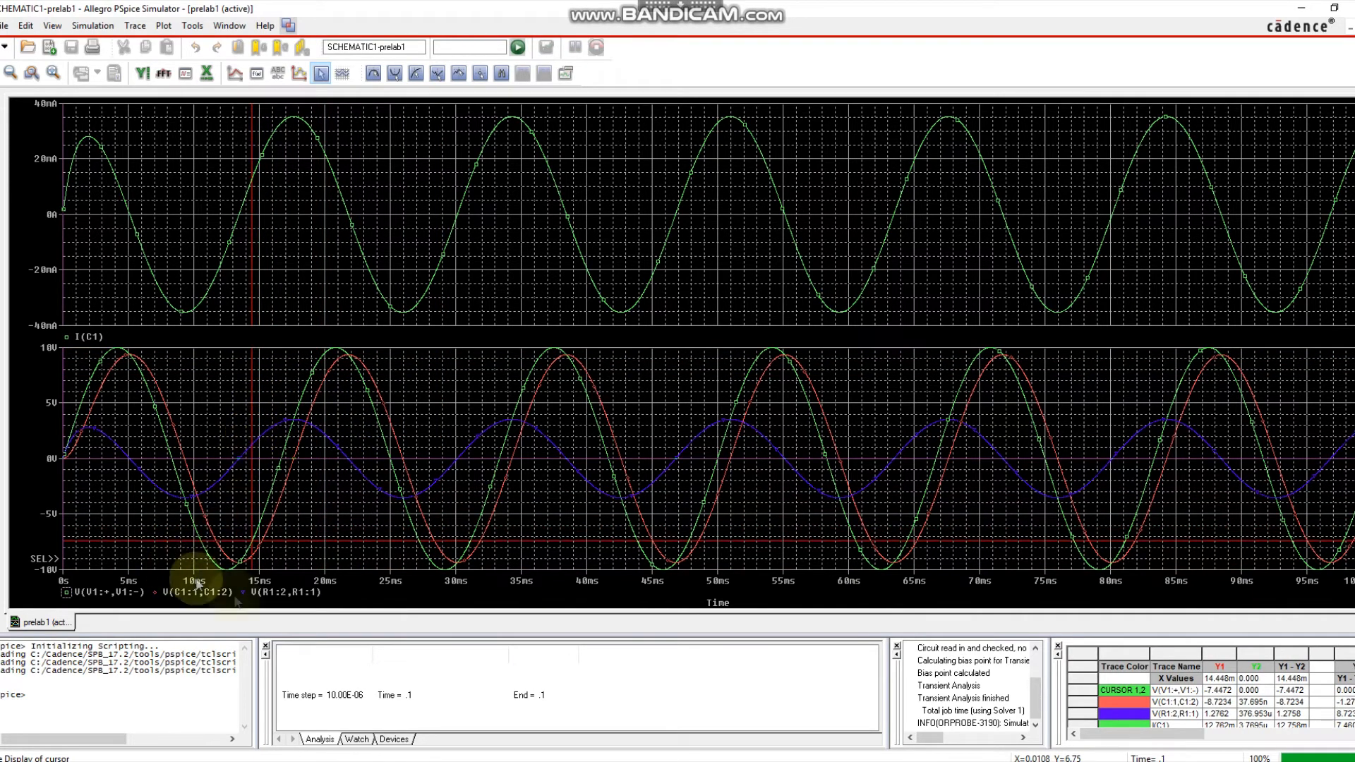
Move cursor 1 from the capacitor voltage onto V(V1:+,V1:-) near its 16.688 ms zero crossing.
left_click(155, 593)
mouse_move(155, 591)
left_mouse_down()
mouse_move(229, 528)
mouse_move(260, 522)
mouse_move(347, 381)
mouse_move(337, 387)
mouse_move(352, 383)
mouse_move(374, 422)
mouse_move(341, 398)
mouse_move(354, 395)
mouse_move(444, 535)
mouse_move(486, 475)
mouse_move(421, 506)
mouse_move(328, 399)
mouse_move(361, 408)
mouse_move(306, 405)
mouse_move(323, 418)
mouse_move(292, 496)
mouse_move(301, 504)
left_mouse_up()
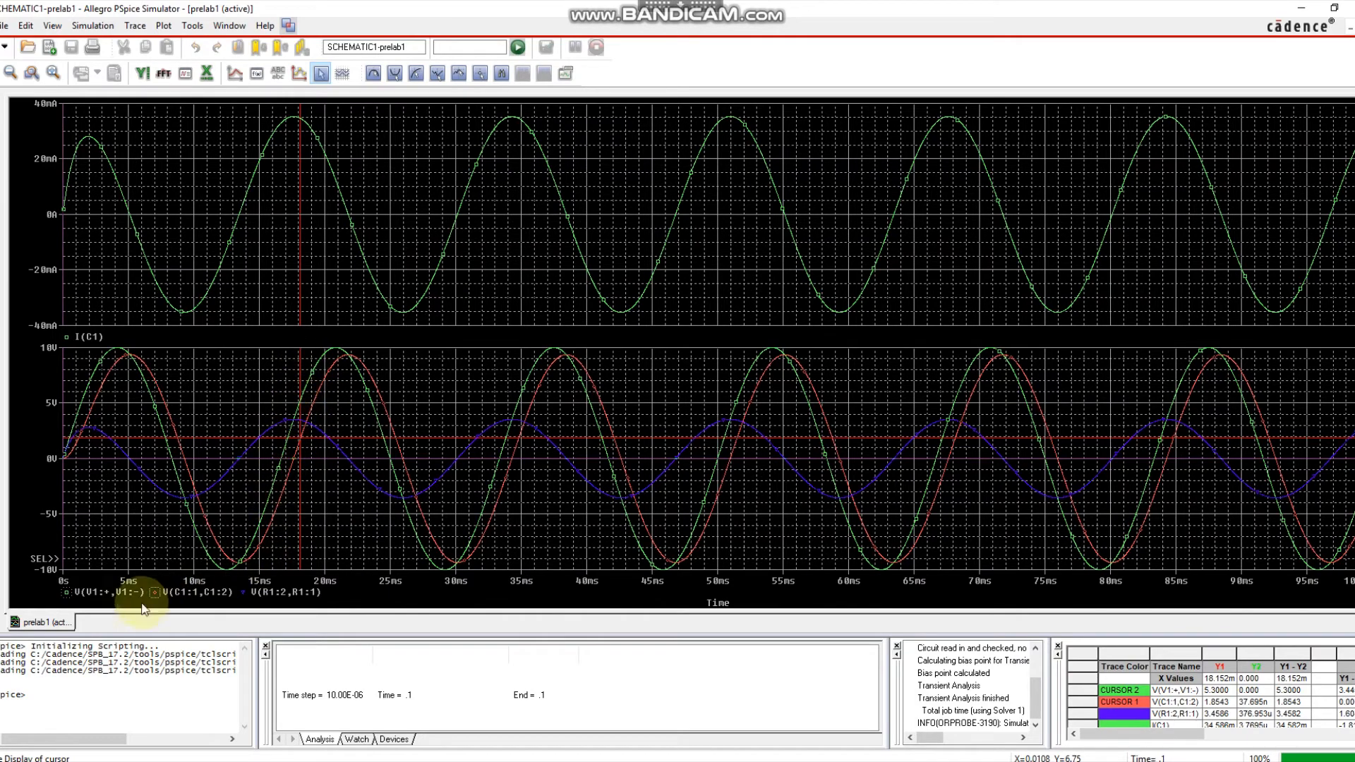
left_click(65, 592)
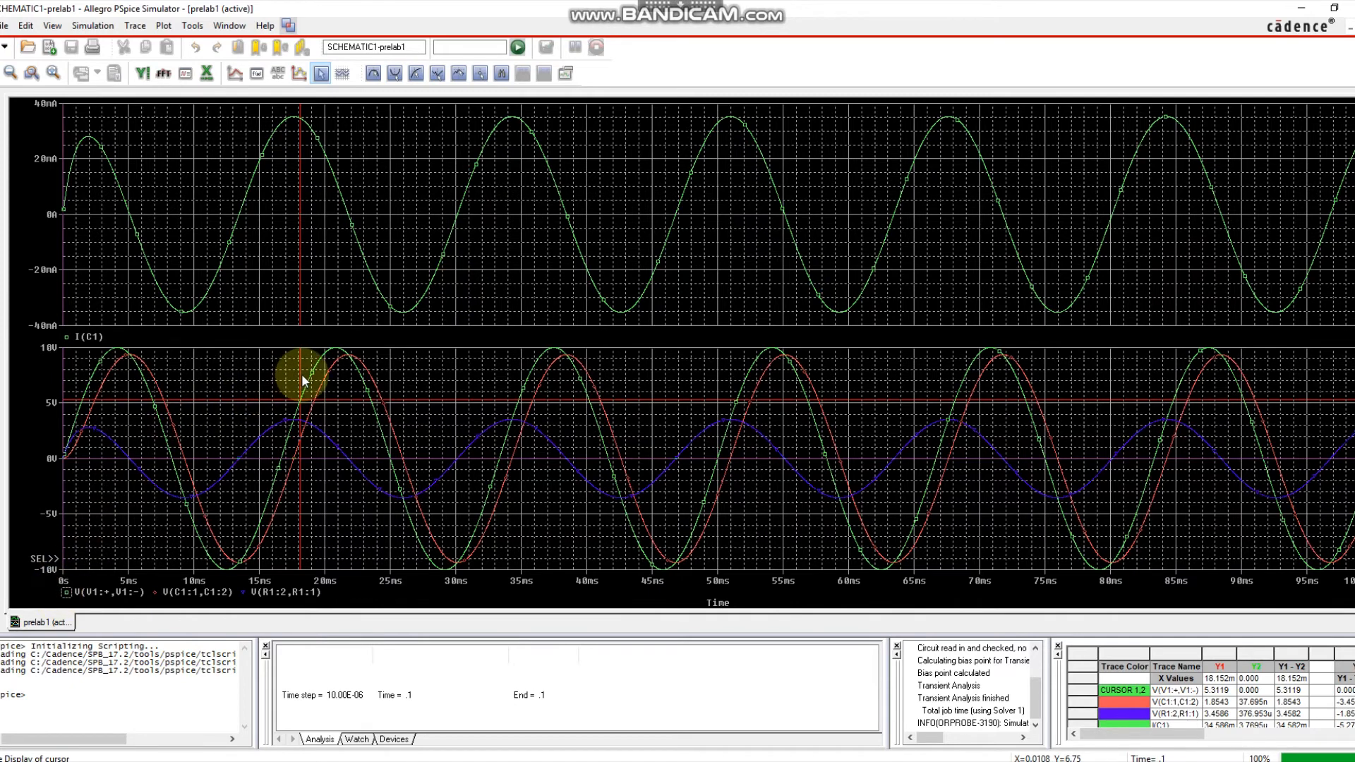
mouse_move(296, 378)
left_mouse_down()
mouse_move(259, 394)
mouse_move(282, 400)
left_mouse_up()
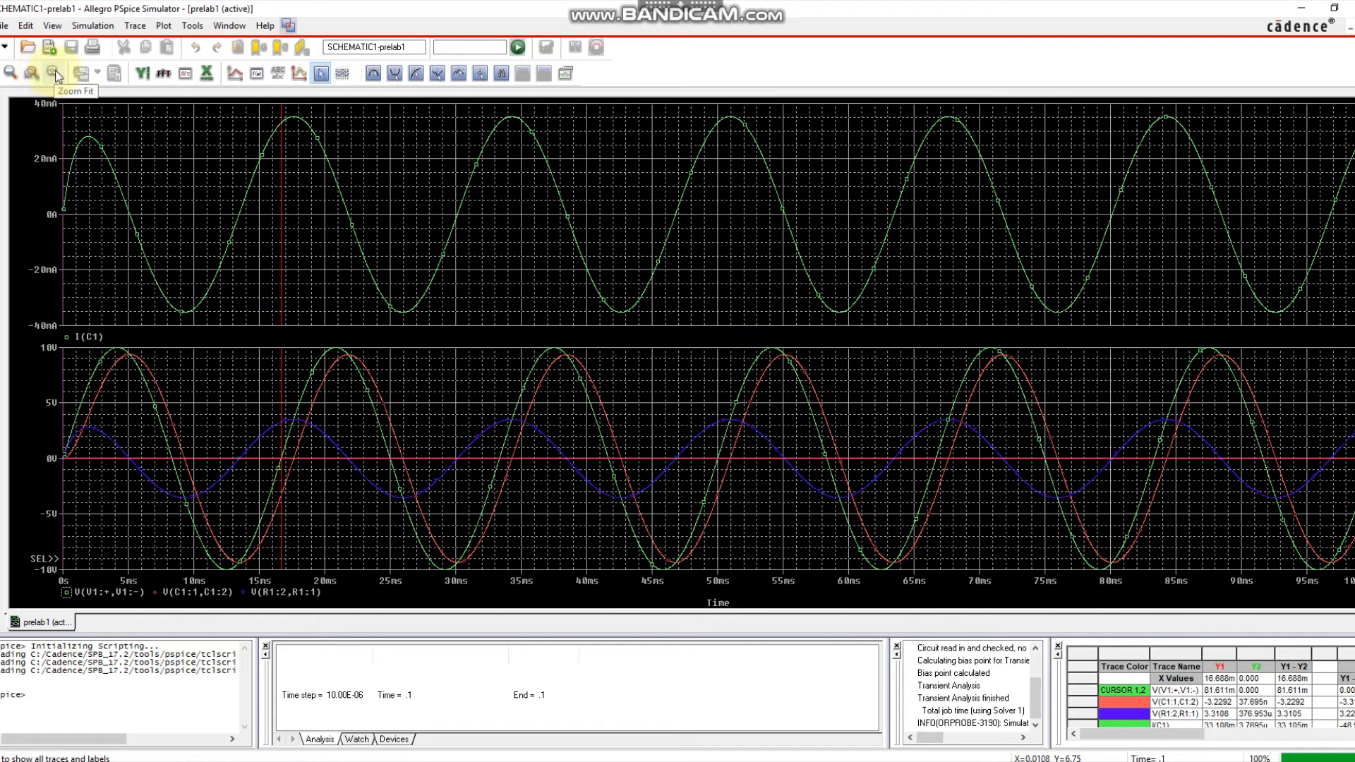
Zoom into about 13–21 ms and set cursor 1 at 16.667 ms on V(C1:1,C1:2).
left_click(29, 74)
left_click_drag(236, 421, 340, 491)
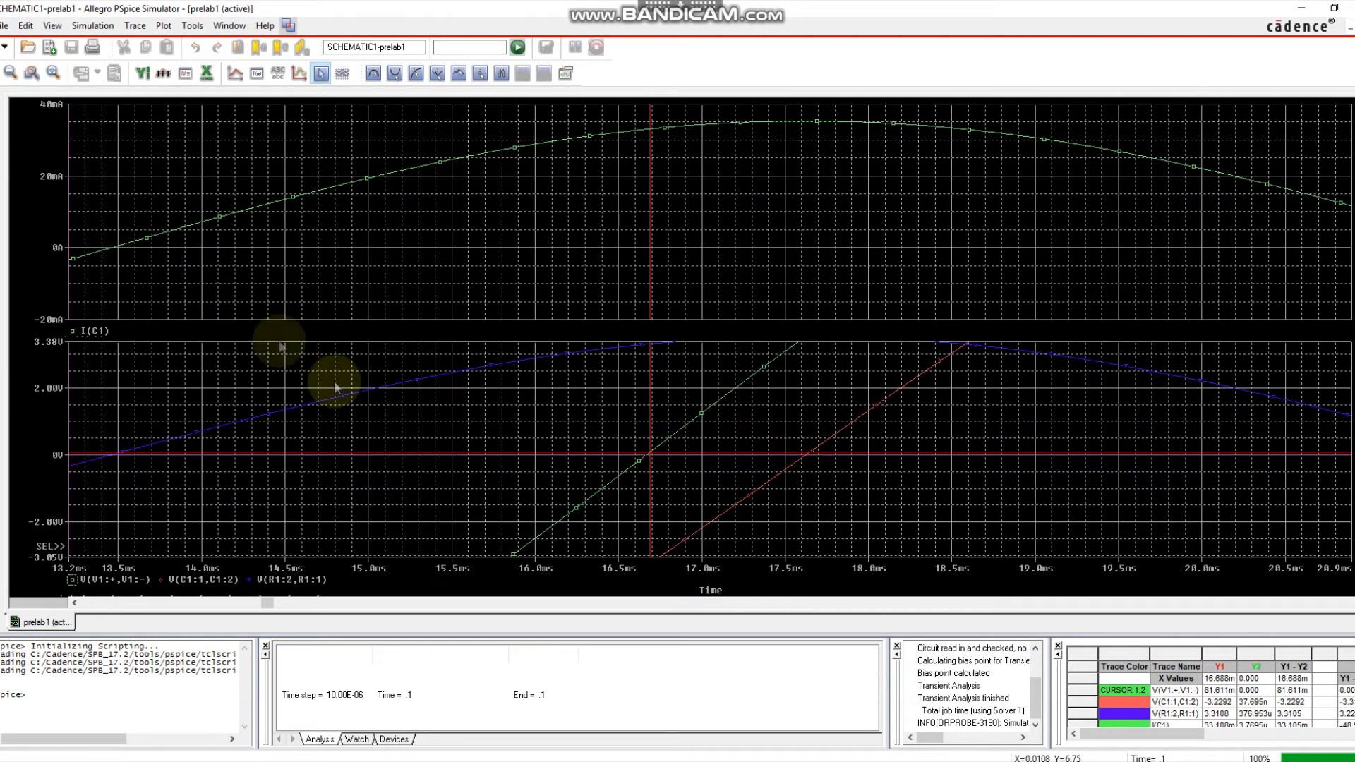
left_click_drag(667, 427, 646, 436)
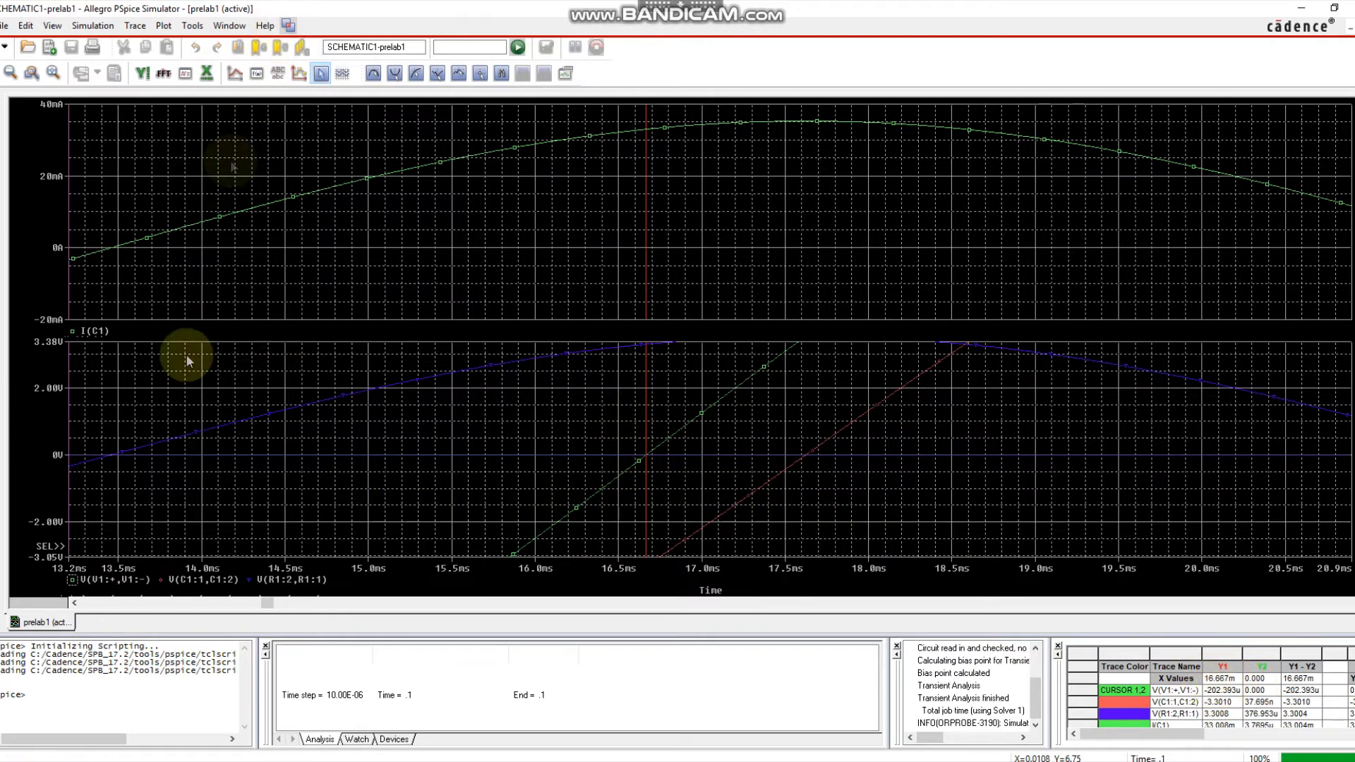
left_click(161, 579)
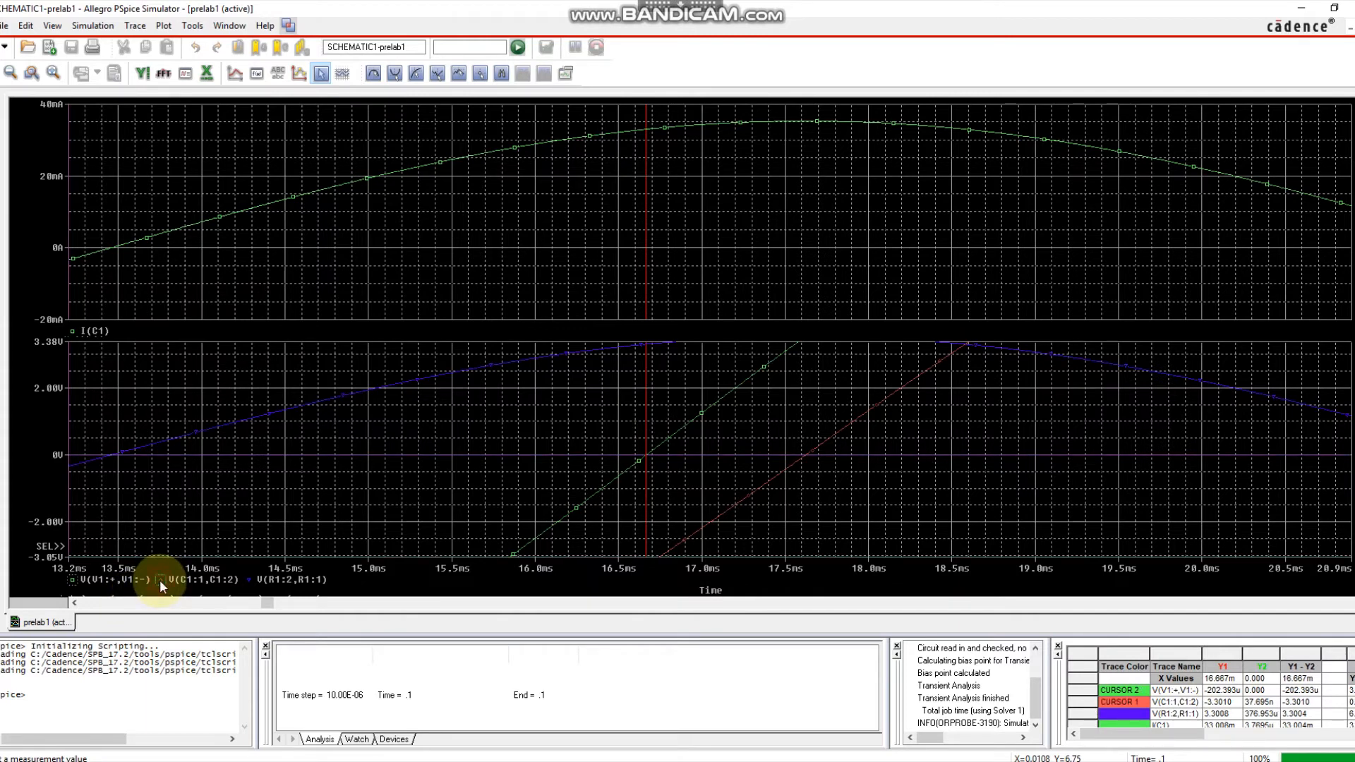
Nudge cursor 1 to about 17.6 ms, then bring up the series RLC schematic (V1, C1 10u, L1 47m, R1 100).
left_click(804, 469)
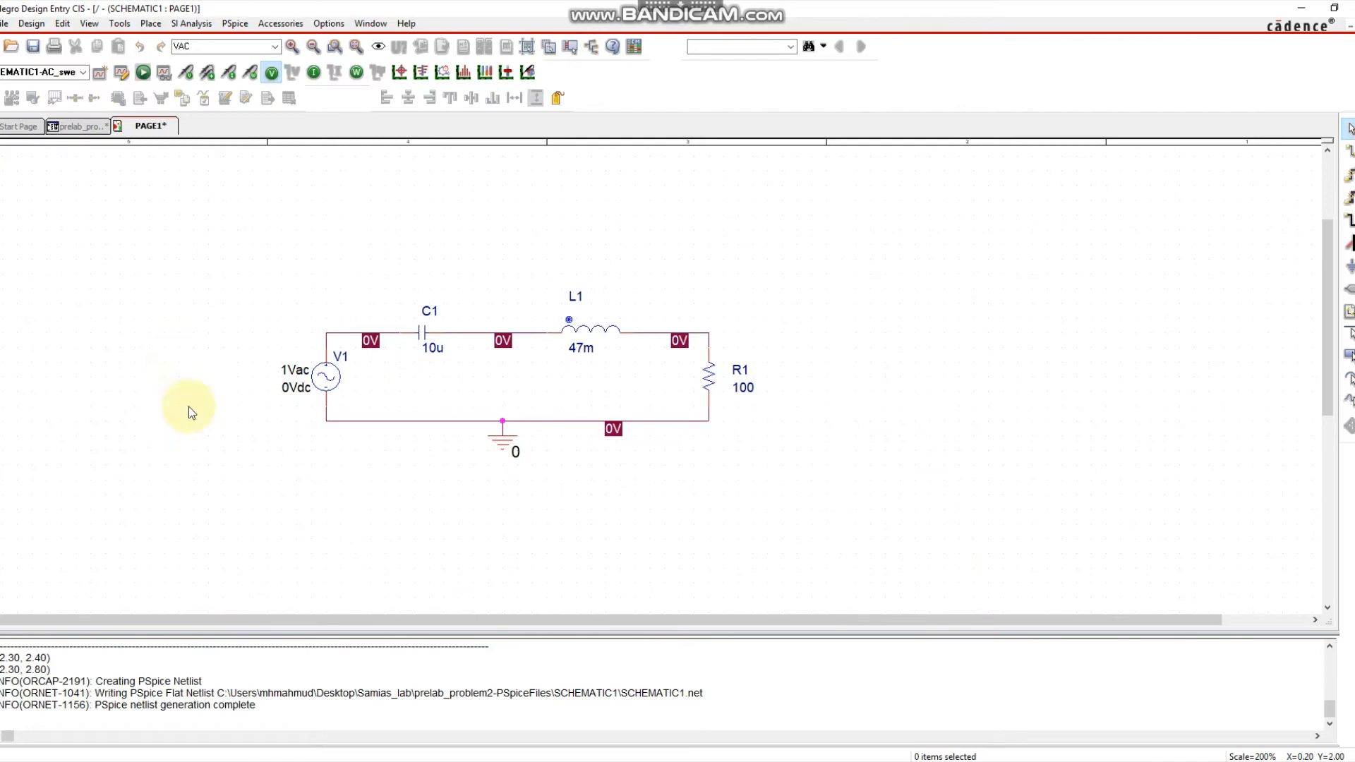
left_click(274, 467)
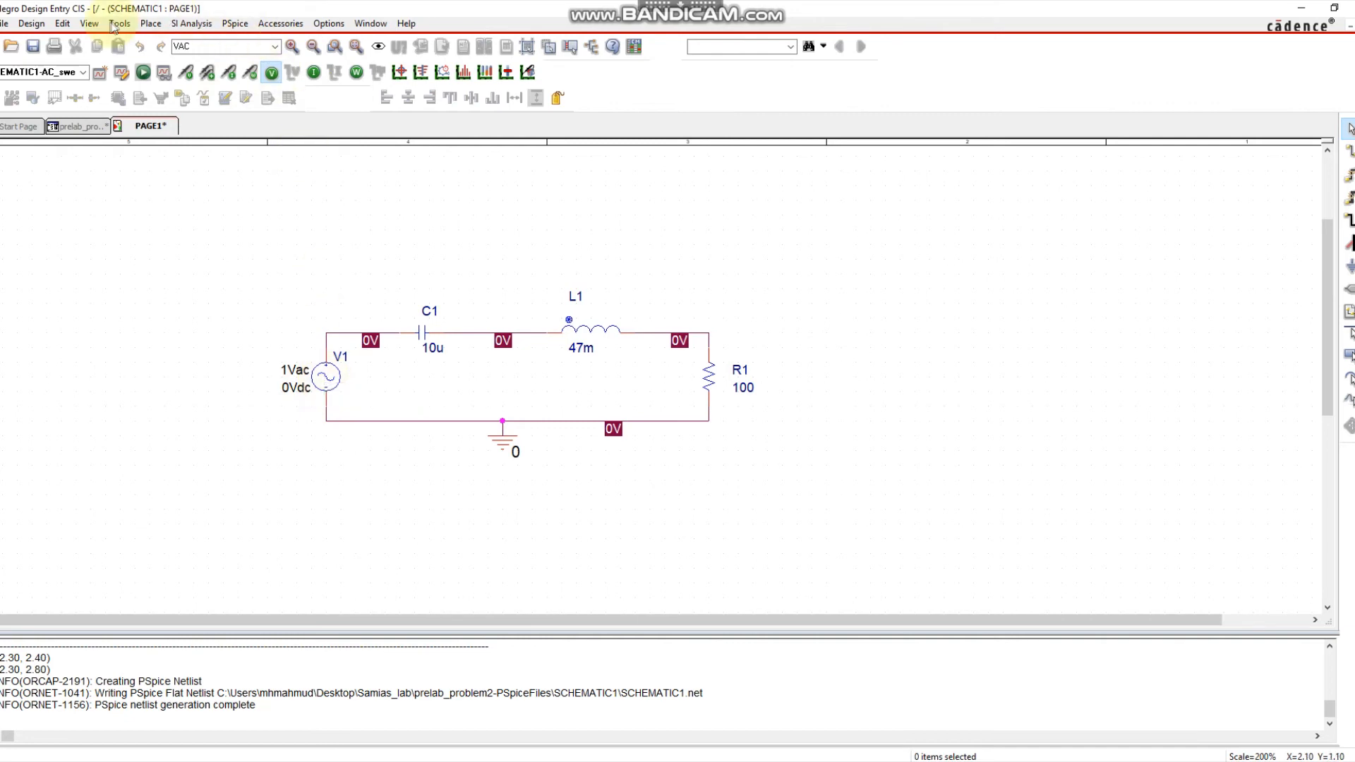
left_click(151, 24)
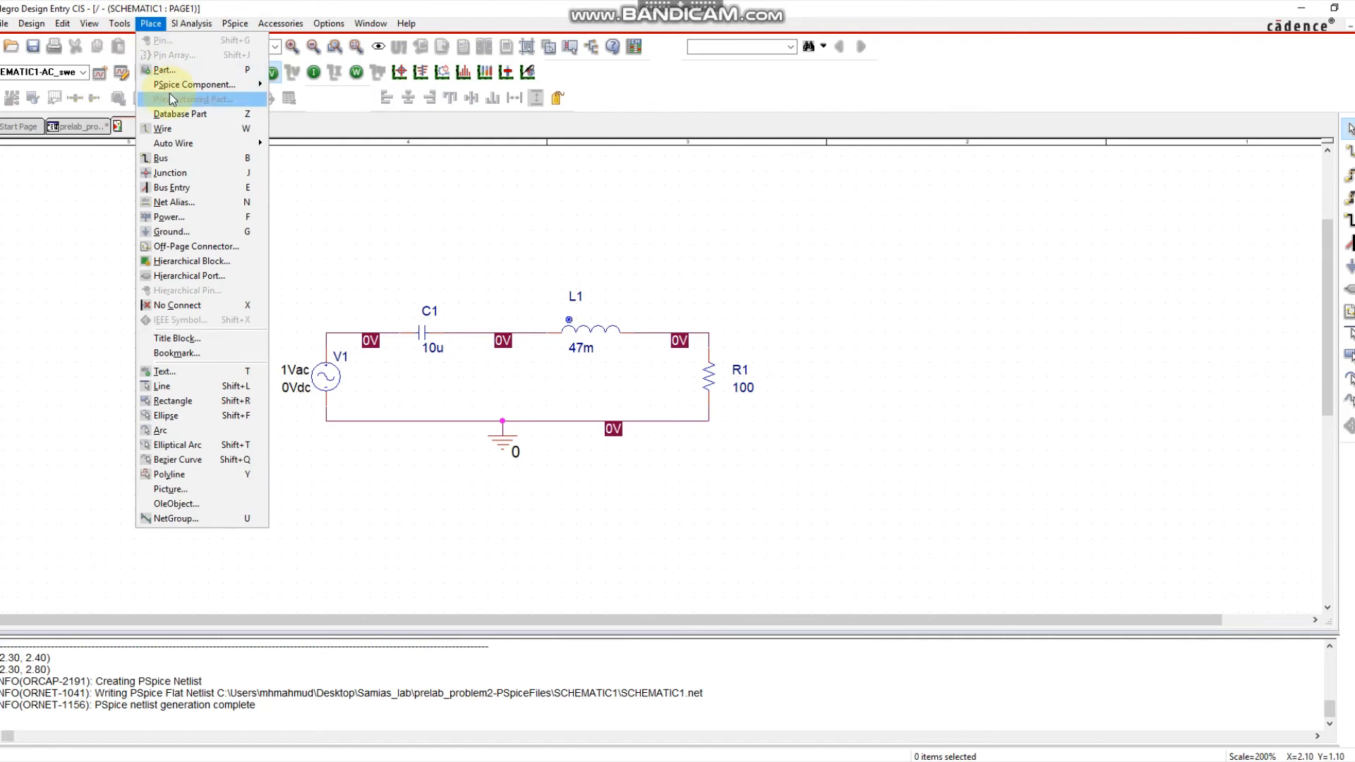
mouse_move(170, 85)
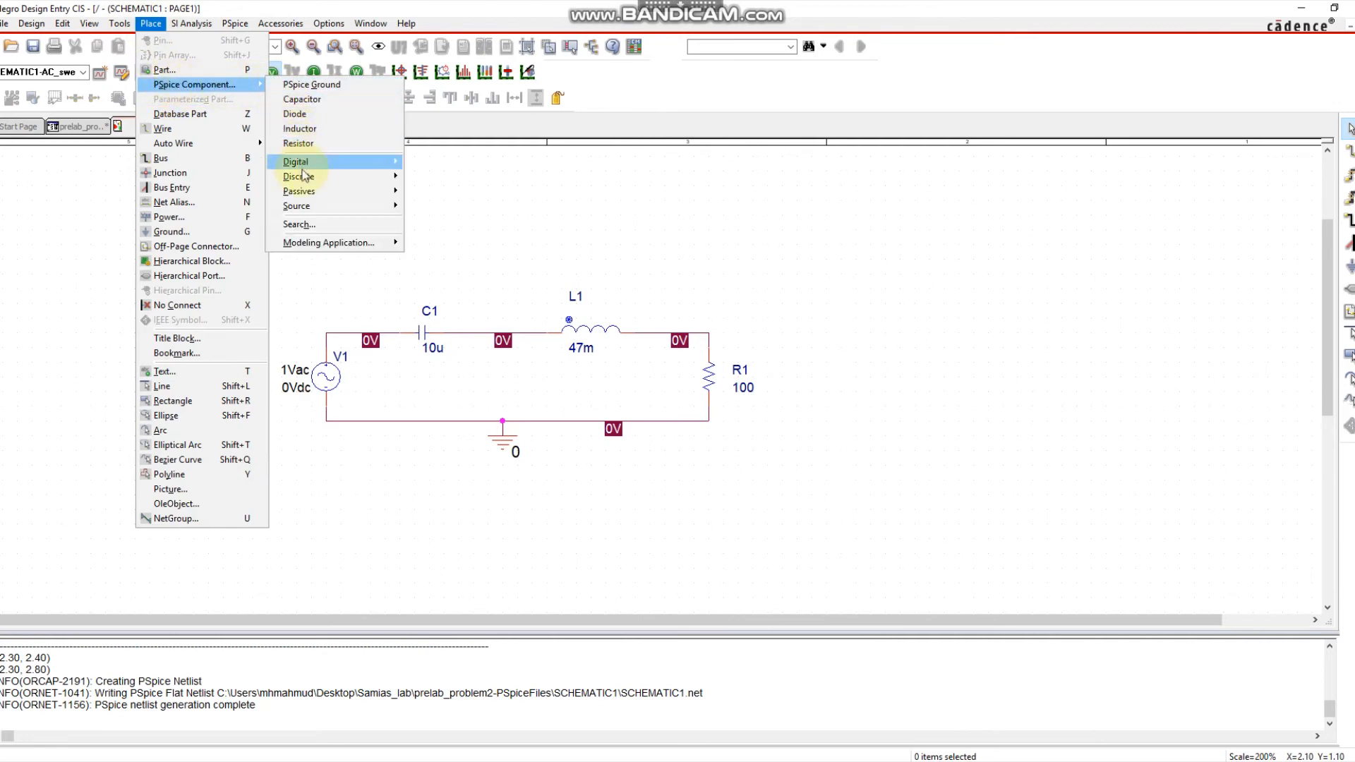
mouse_move(302, 207)
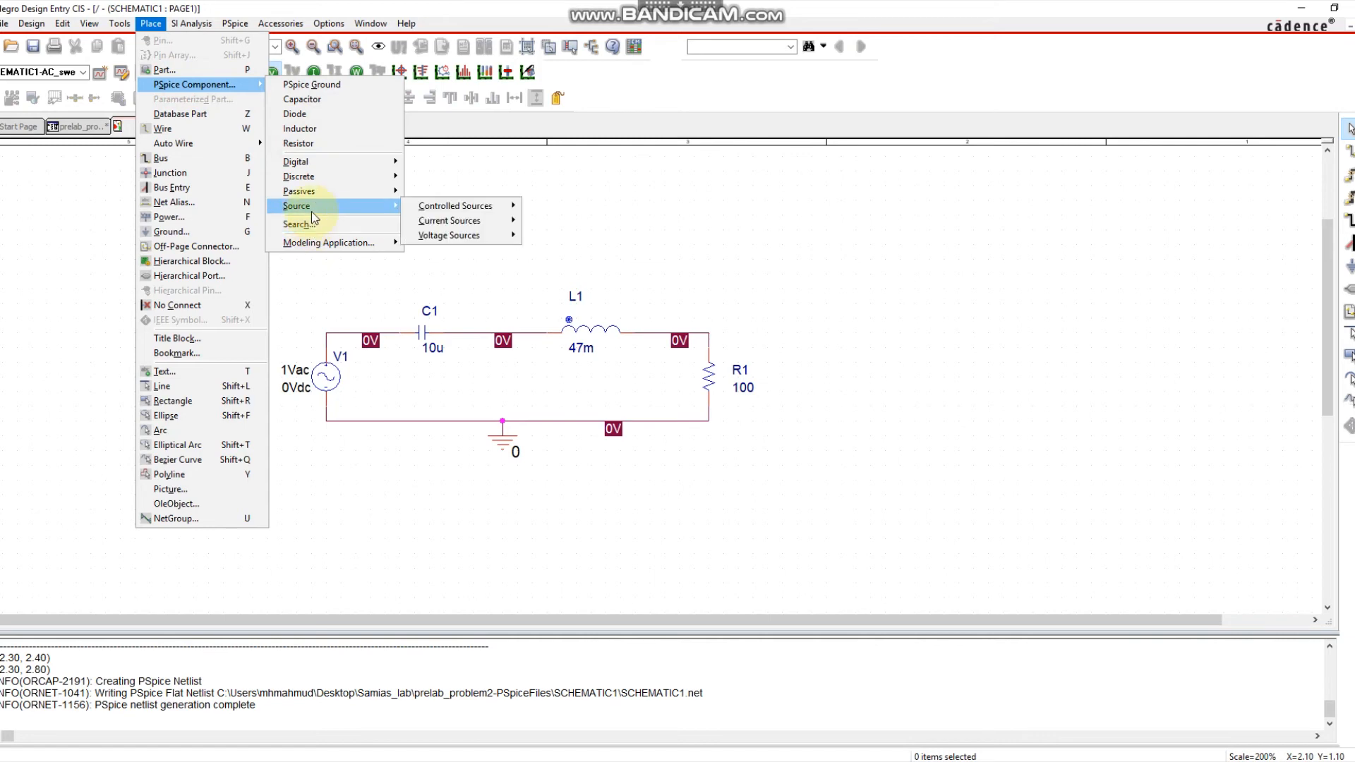
mouse_move(451, 237)
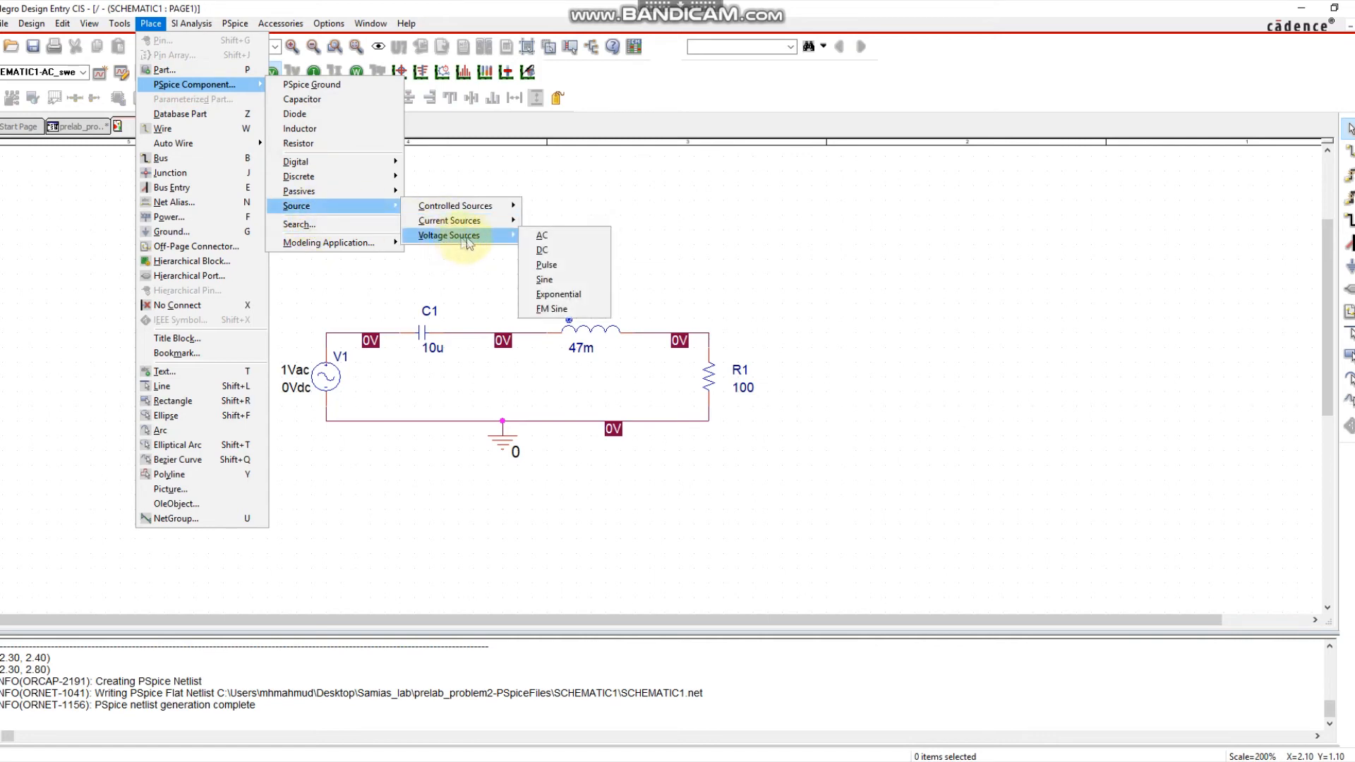
left_click(550, 235)
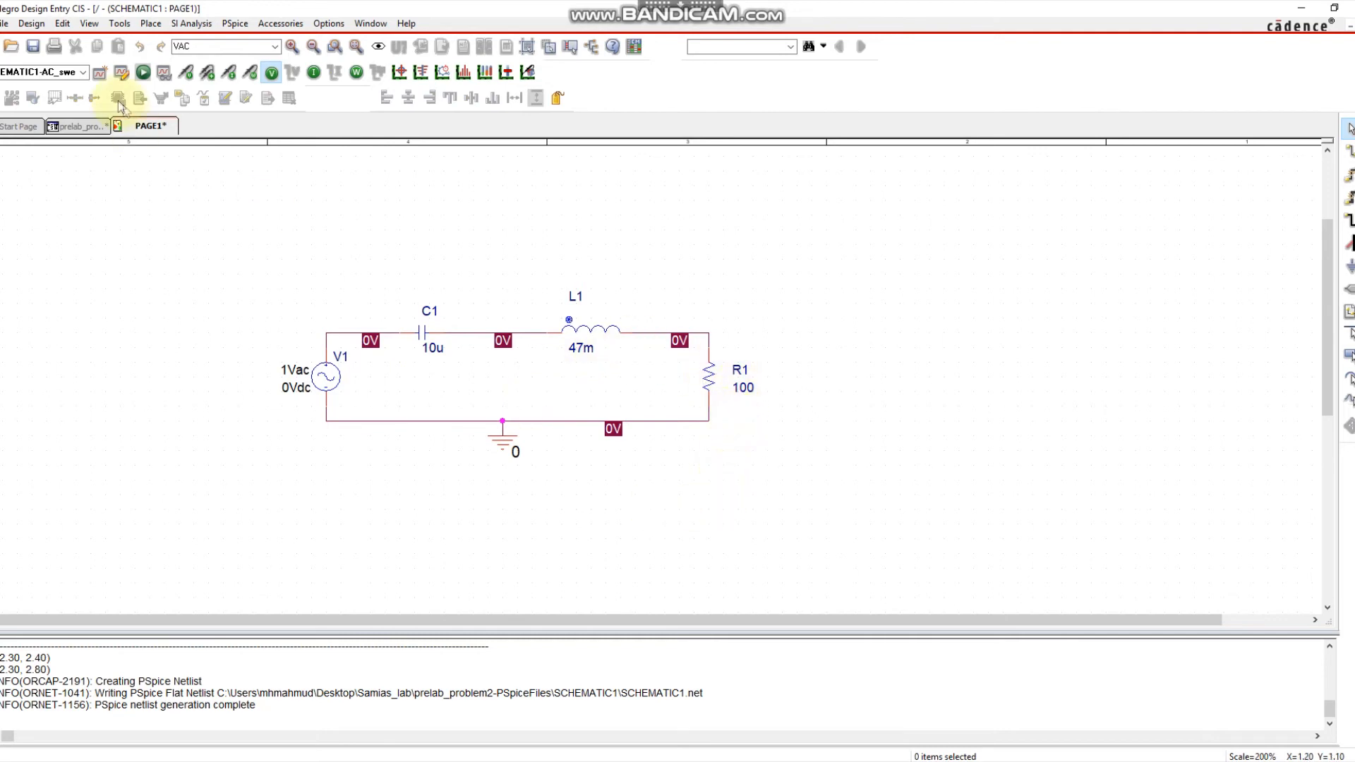
Make the AC_sweep profile an AC Sweep/Noise analysis, logarithmic decade, 60 to 400, 200 points.
left_click(232, 280)
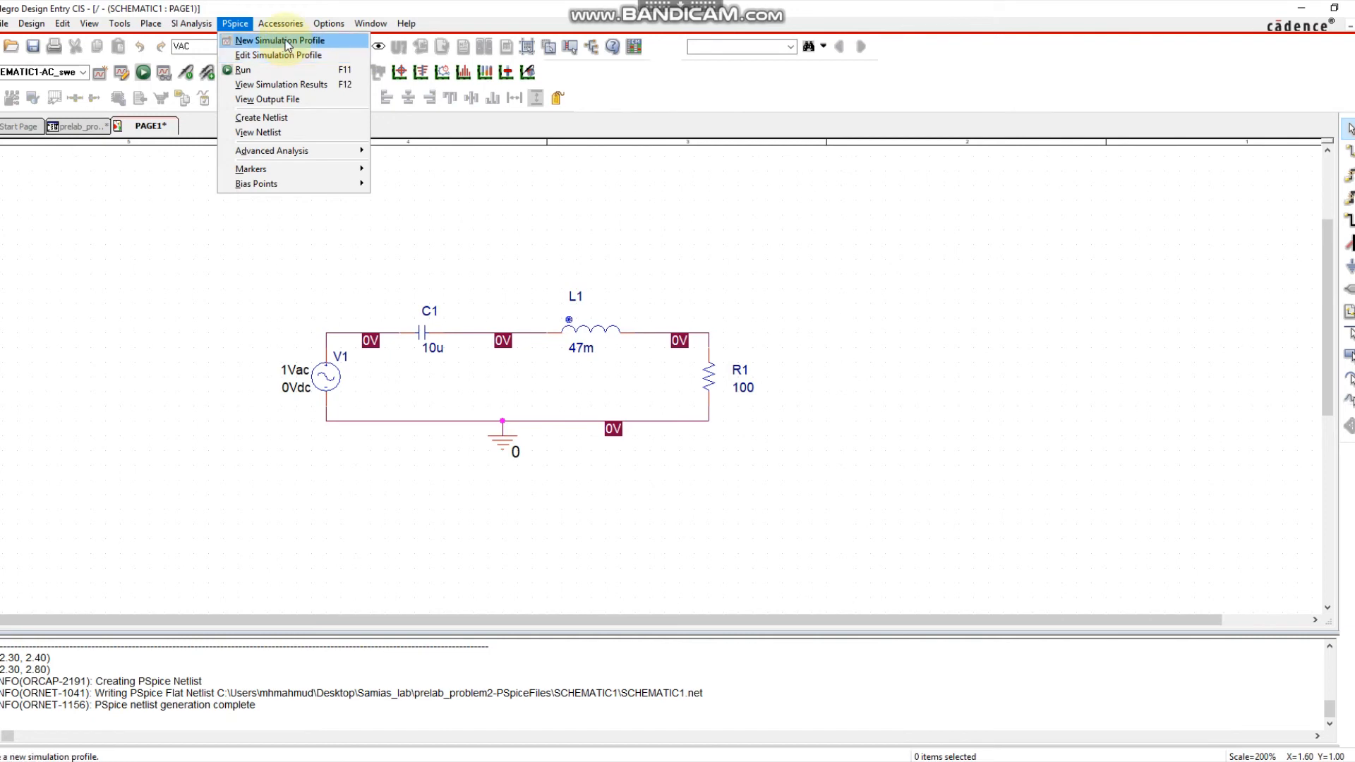
left_click(276, 54)
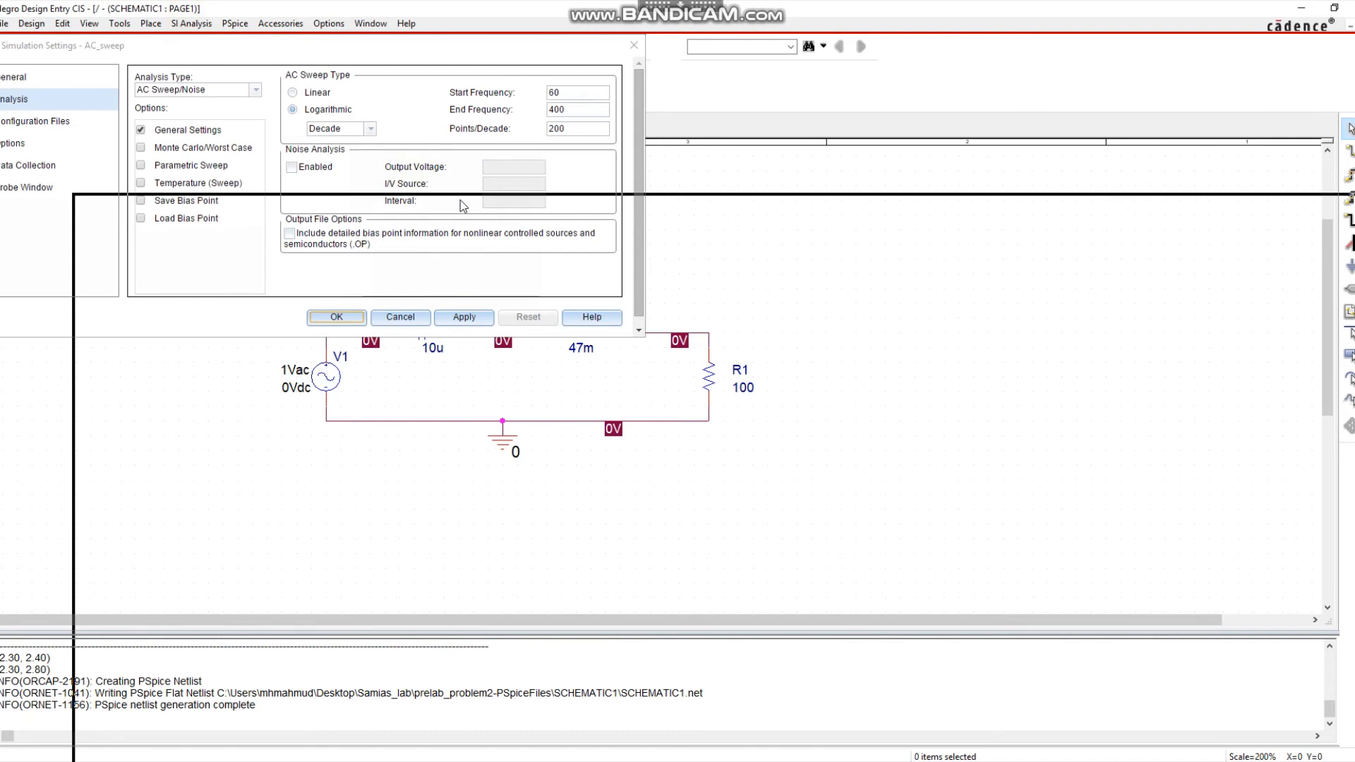
double_click(838, 194)
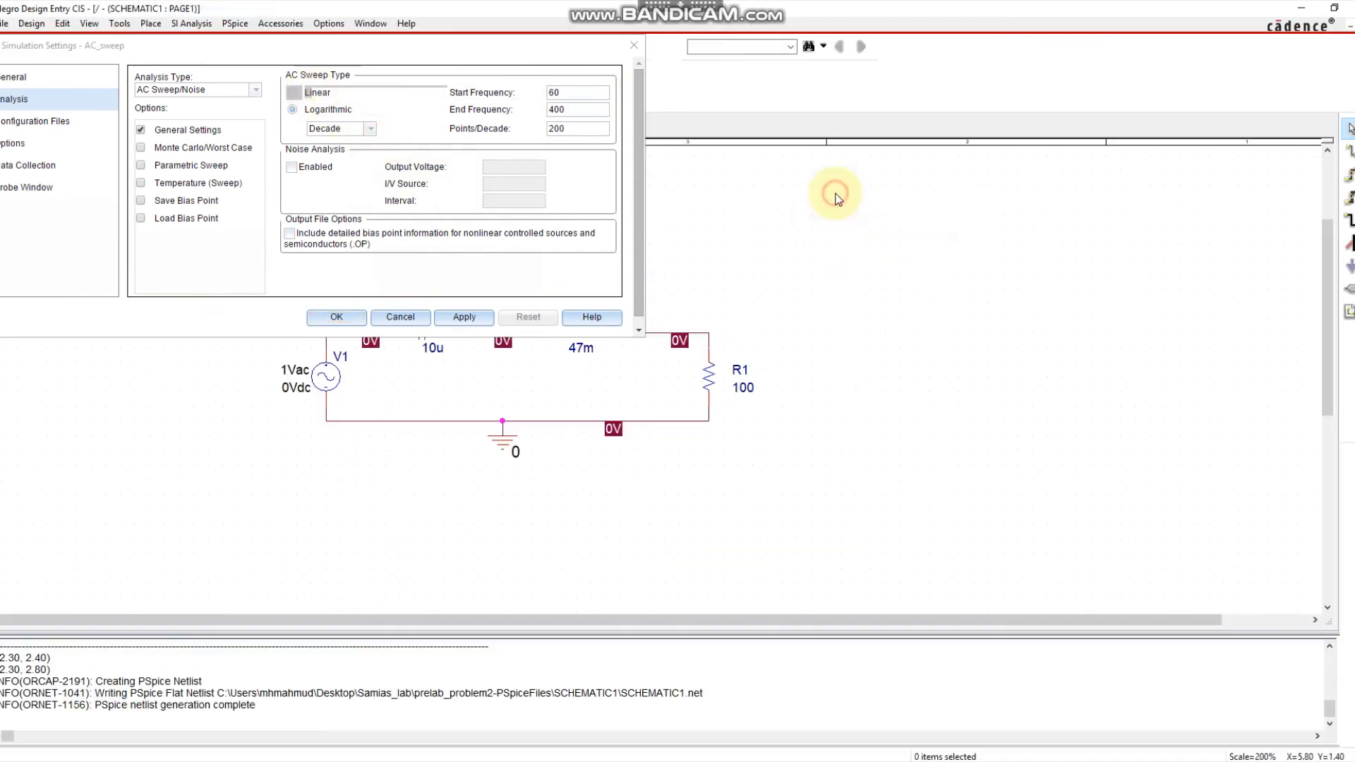
left_click_drag(99, 45, 225, 150)
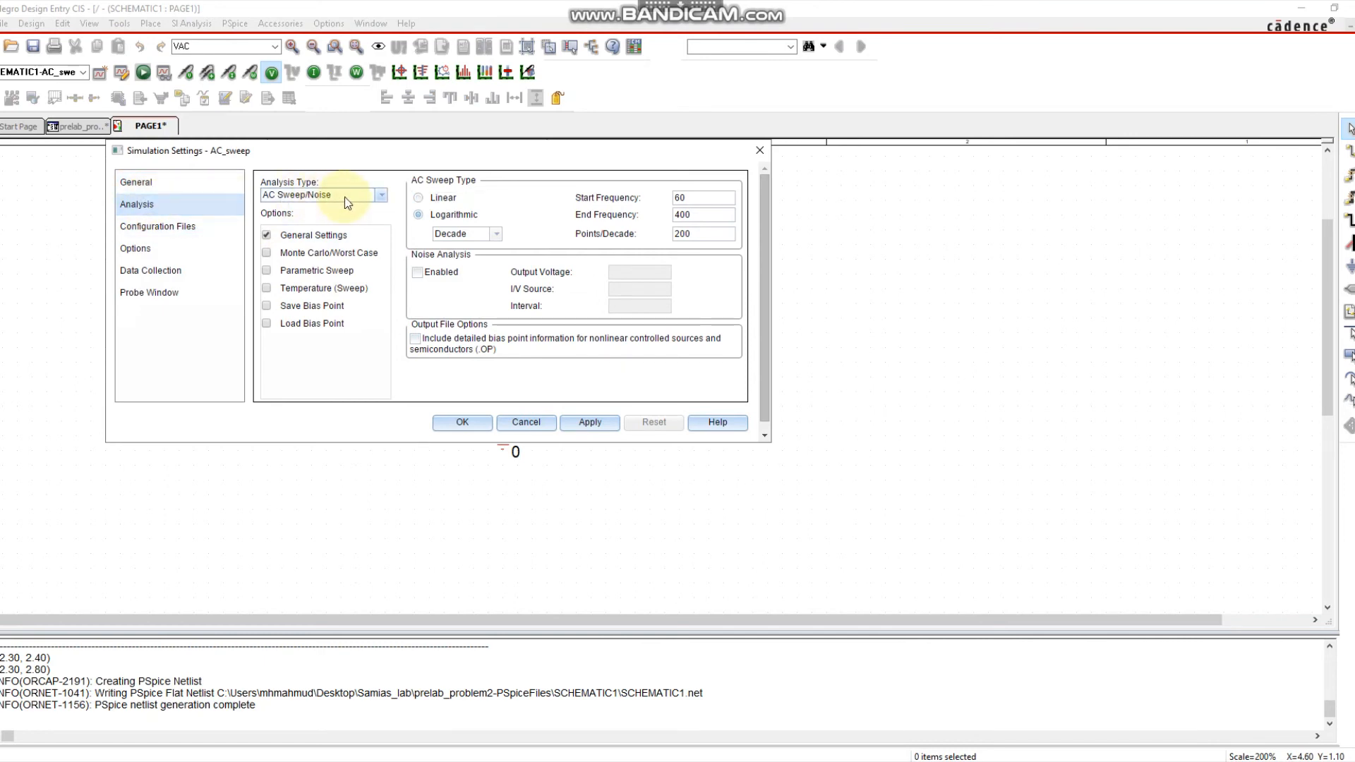
left_click(381, 195)
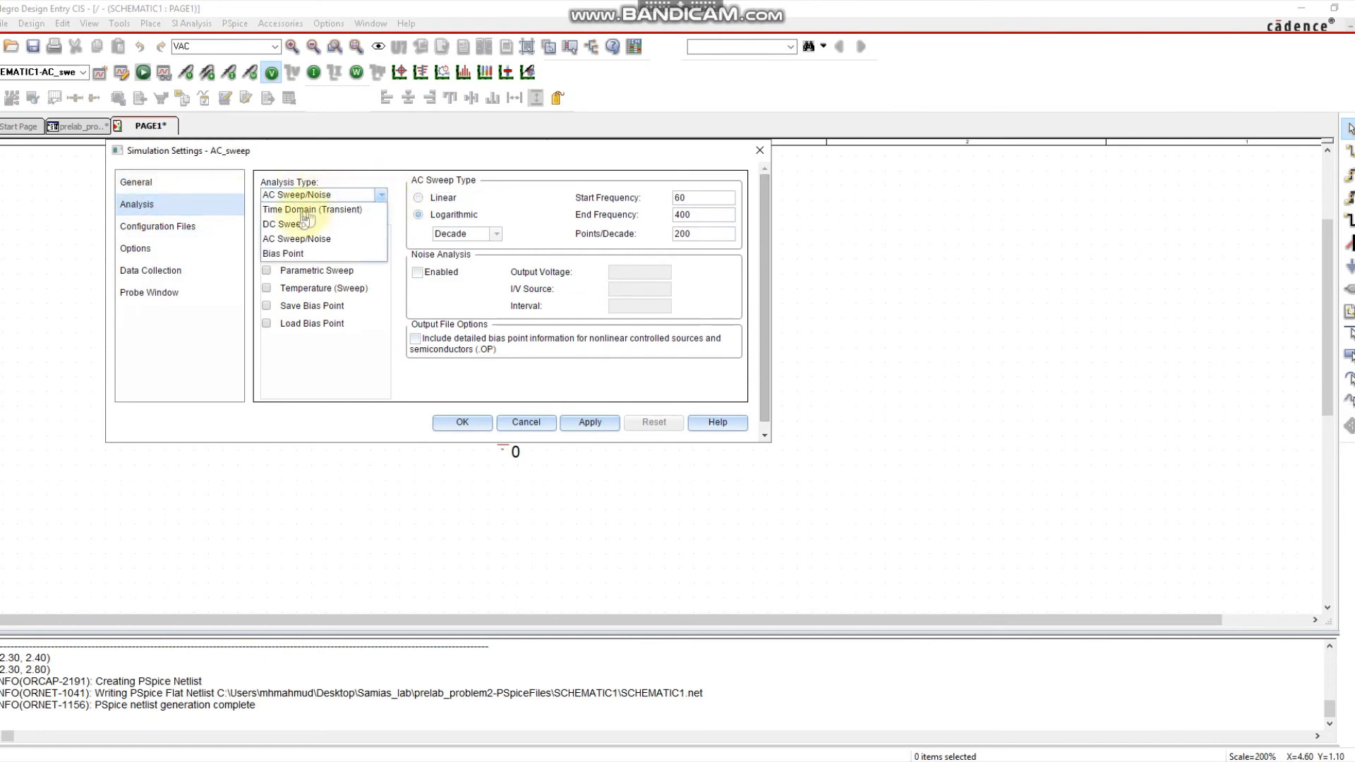
left_click(288, 240)
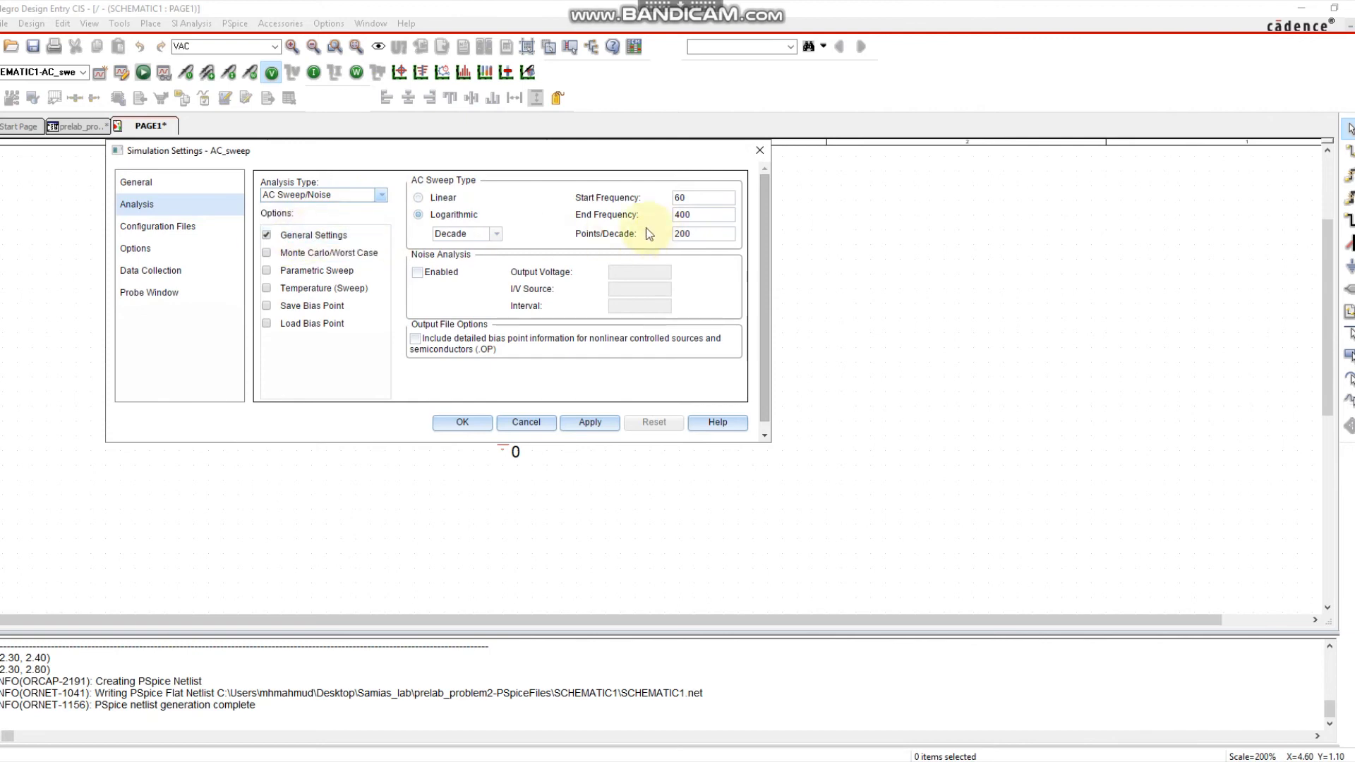
left_click(417, 216)
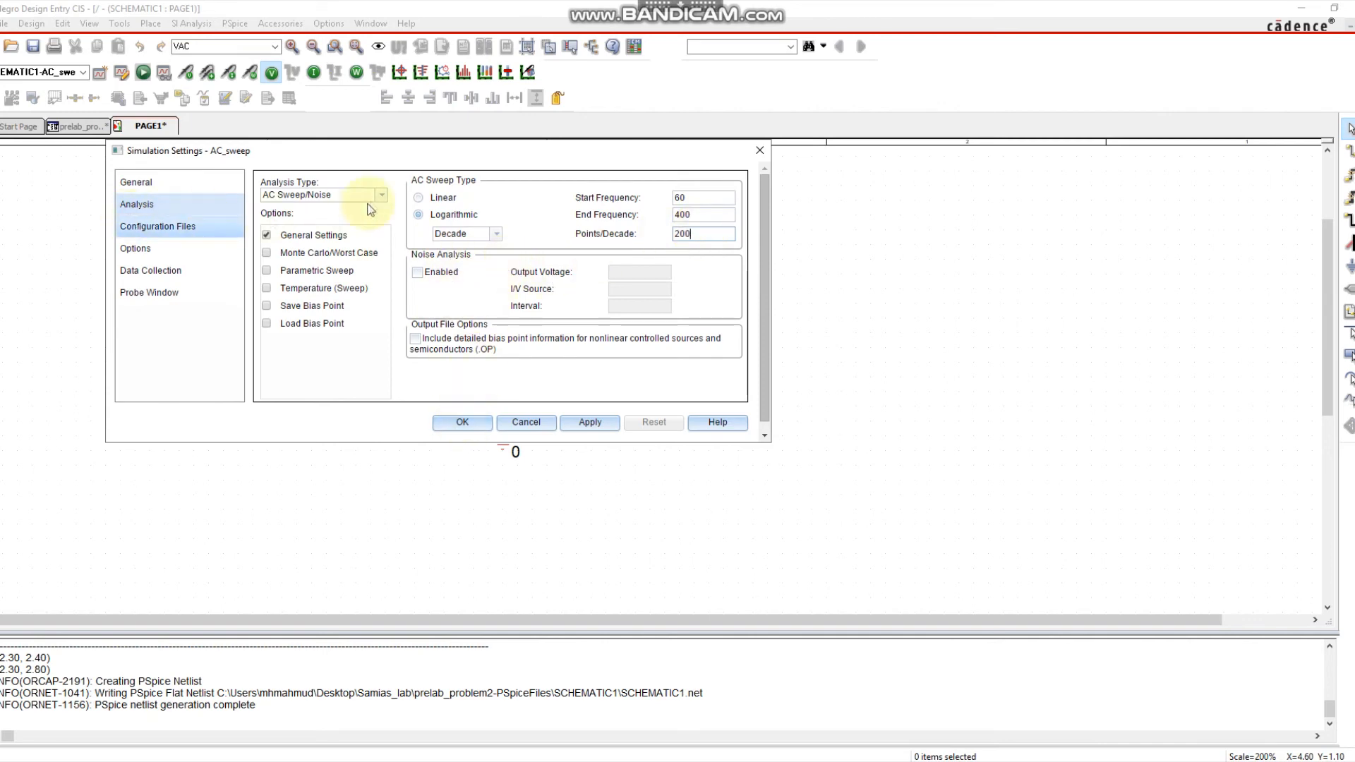
left_click(591, 423)
left_click(461, 423)
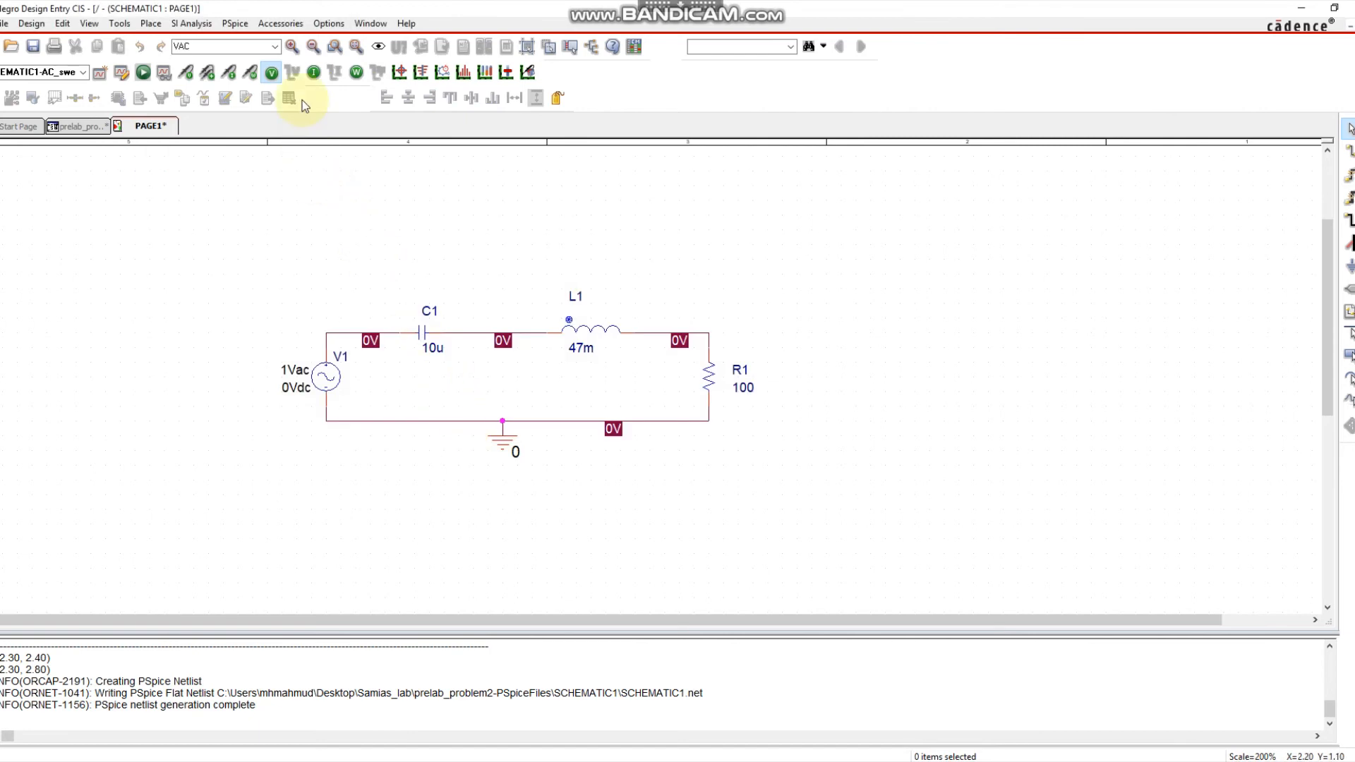
Run the AC sweep and bring up its empty 10Hz–1kHz logarithmic plot in PSpice.
left_click(143, 73)
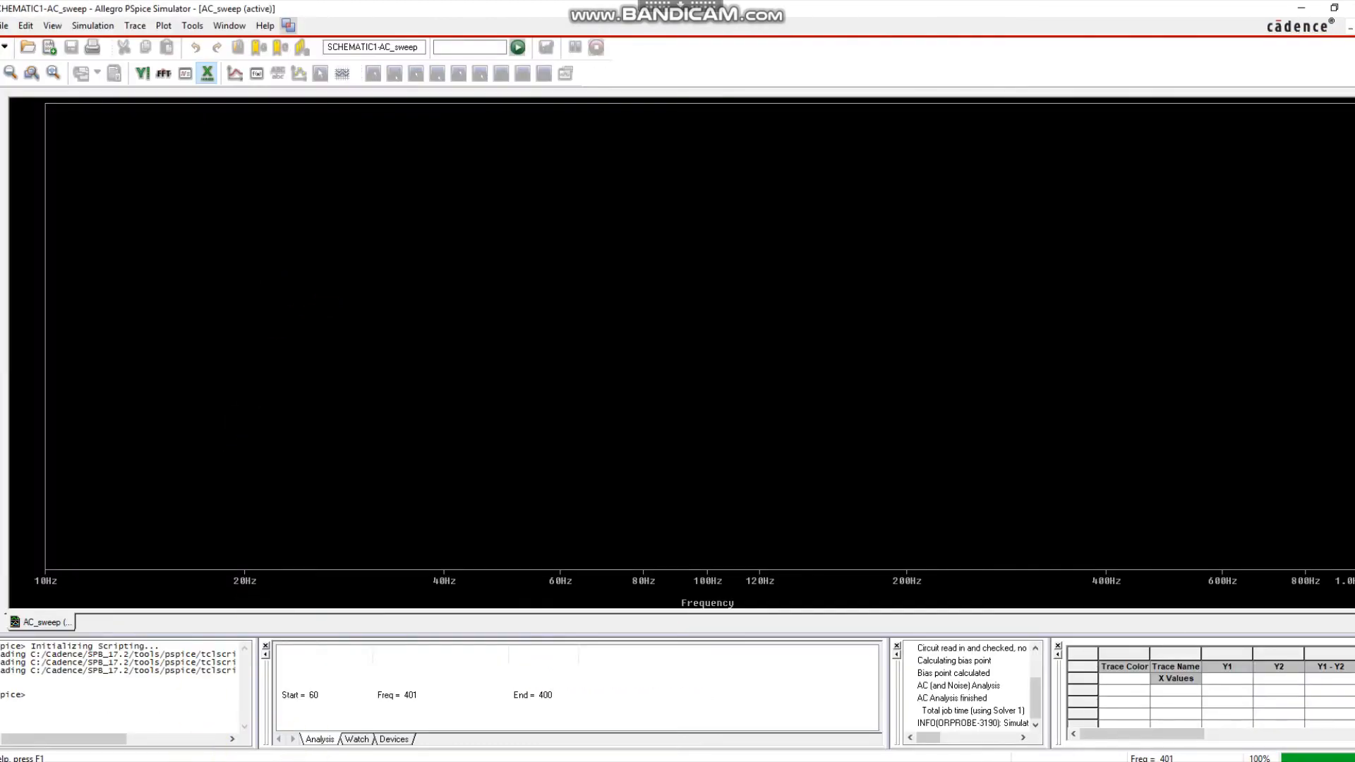
left_click(203, 760)
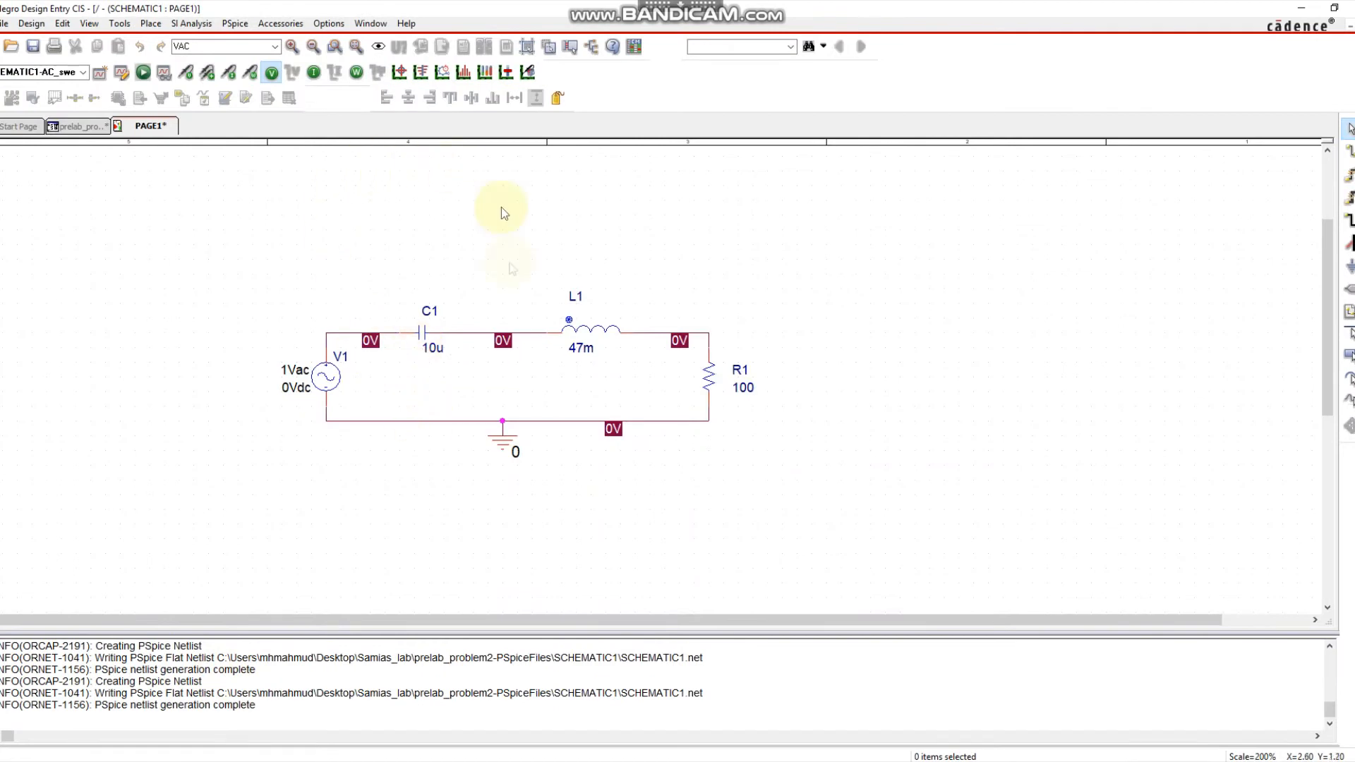
mouse_move(296, 761)
left_click(328, 677)
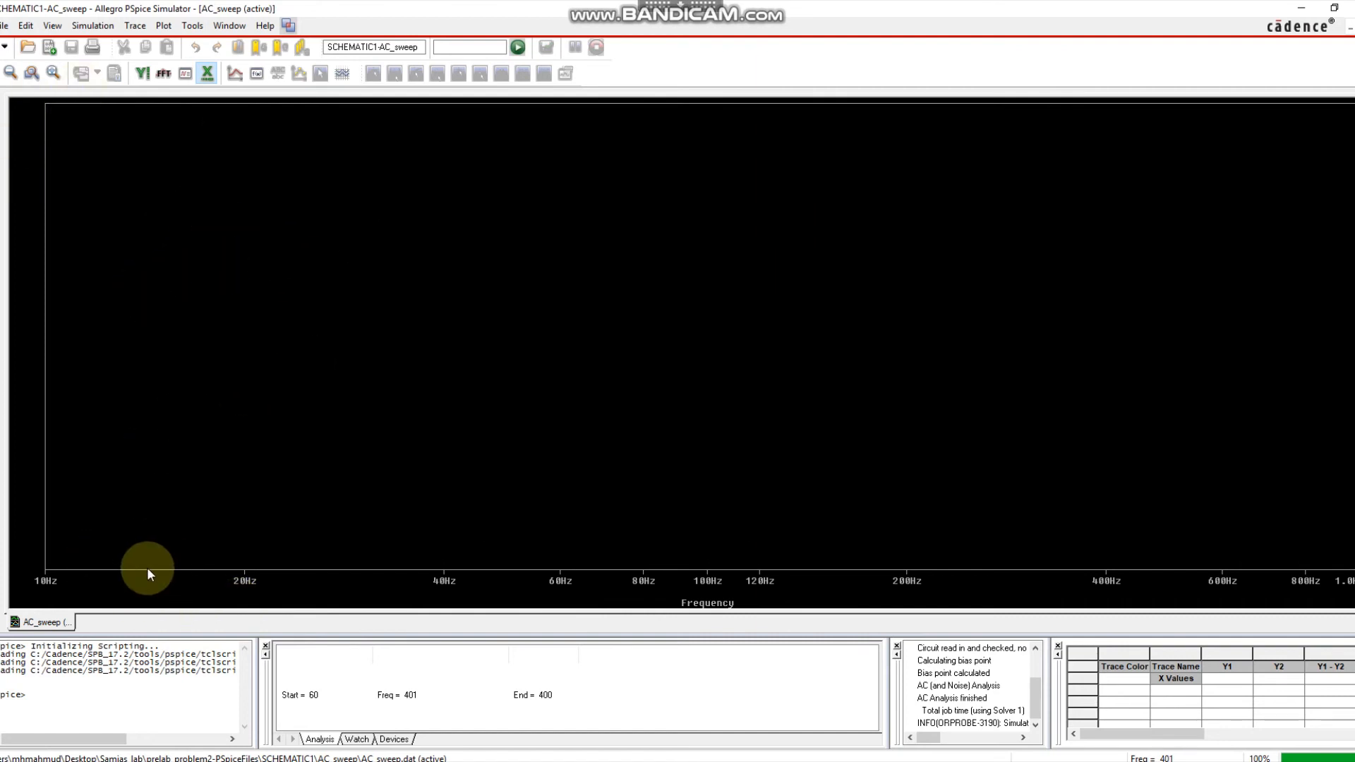
right_click(131, 400)
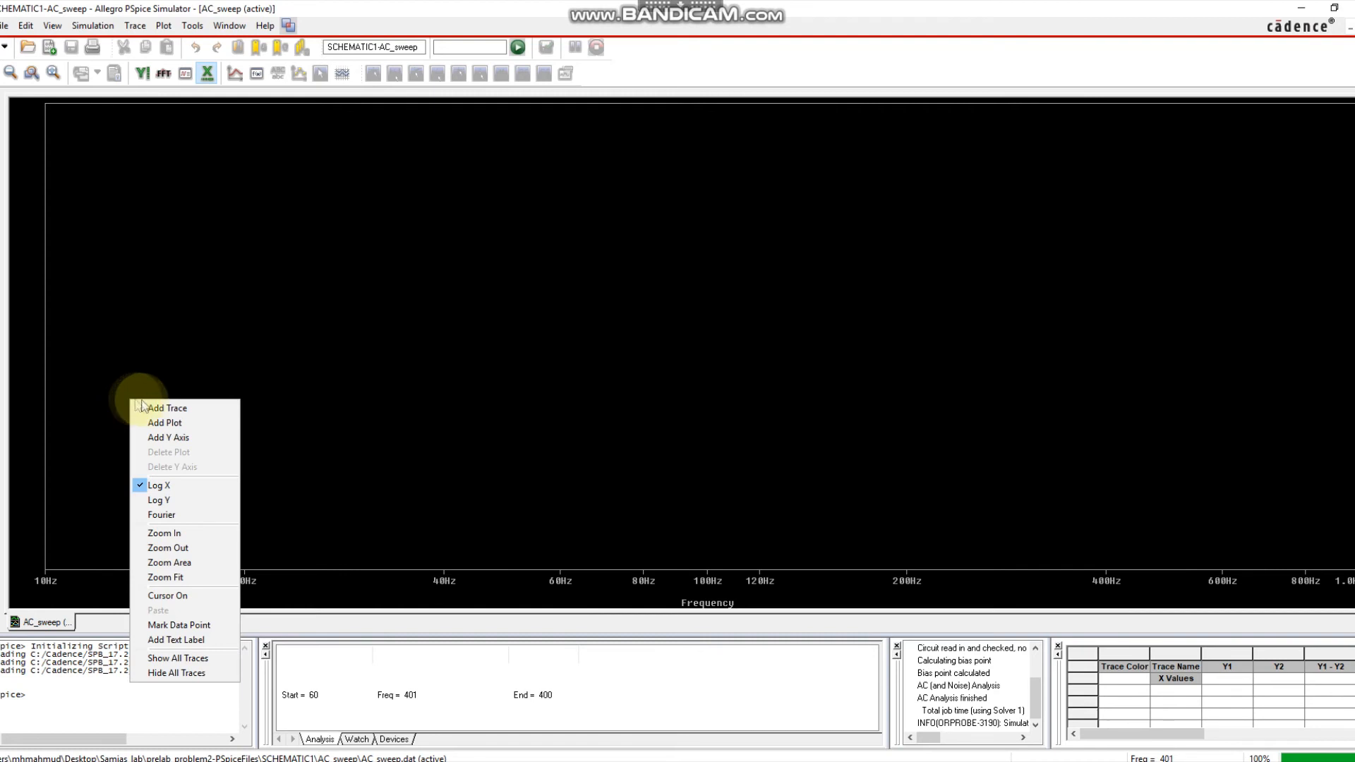
Plot the trace ABS(V(V1:+)/I(R1)) from the ABS function, V(V1:+) and I(R1).
left_click(169, 409)
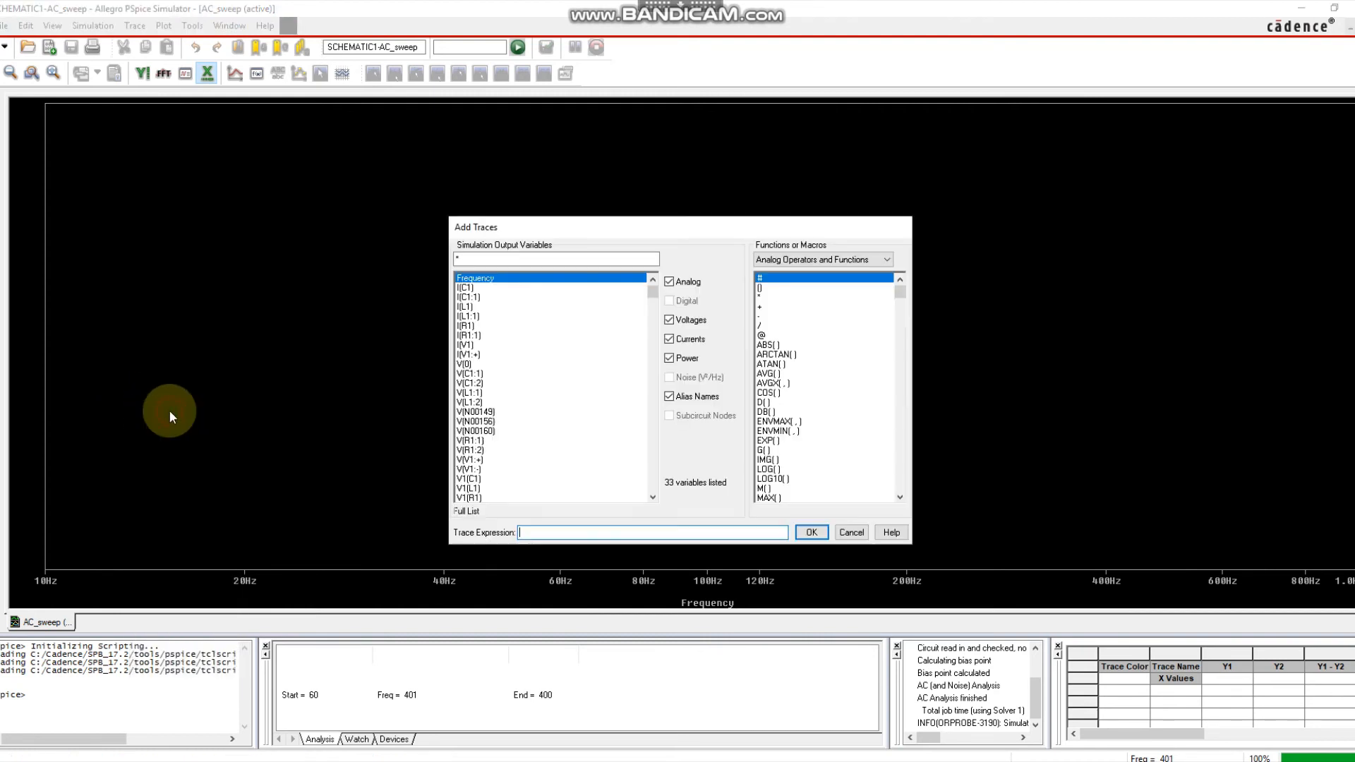
left_click(769, 345)
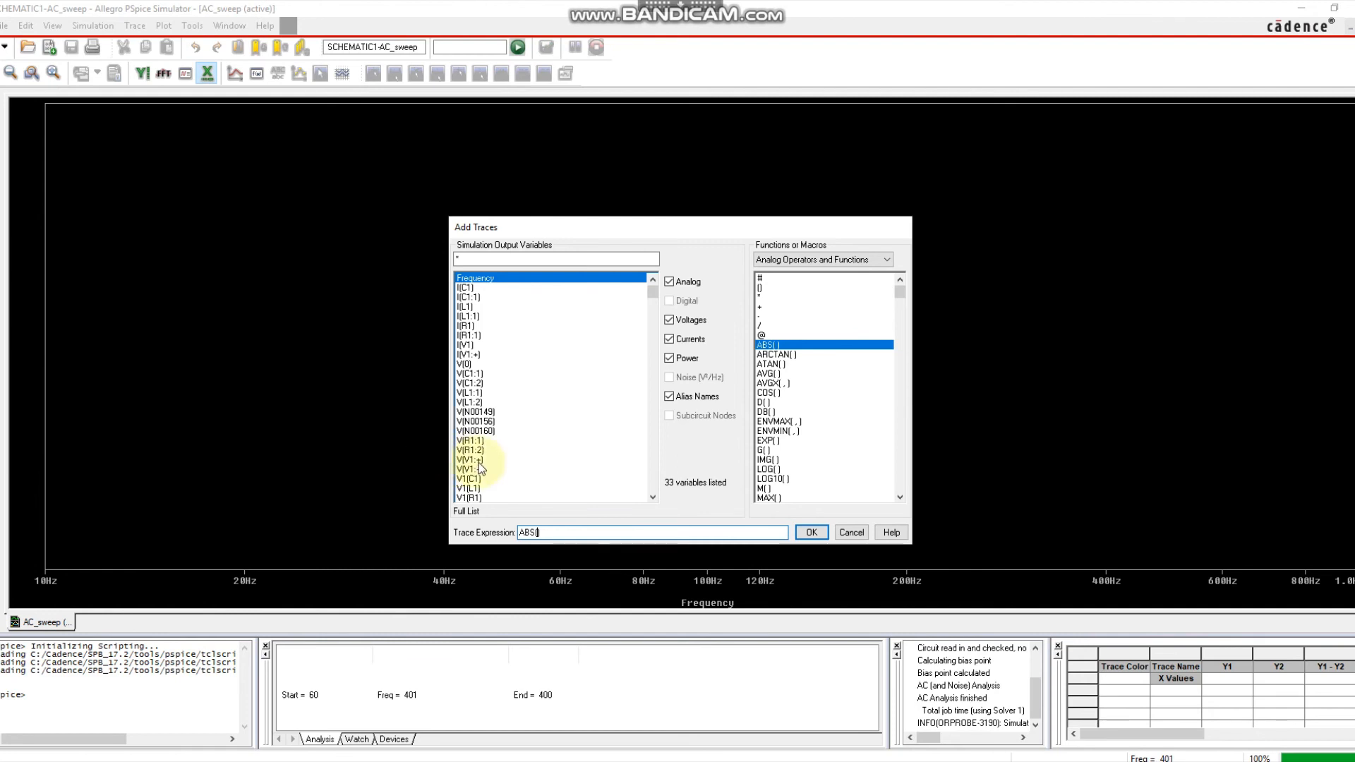
left_click(474, 462)
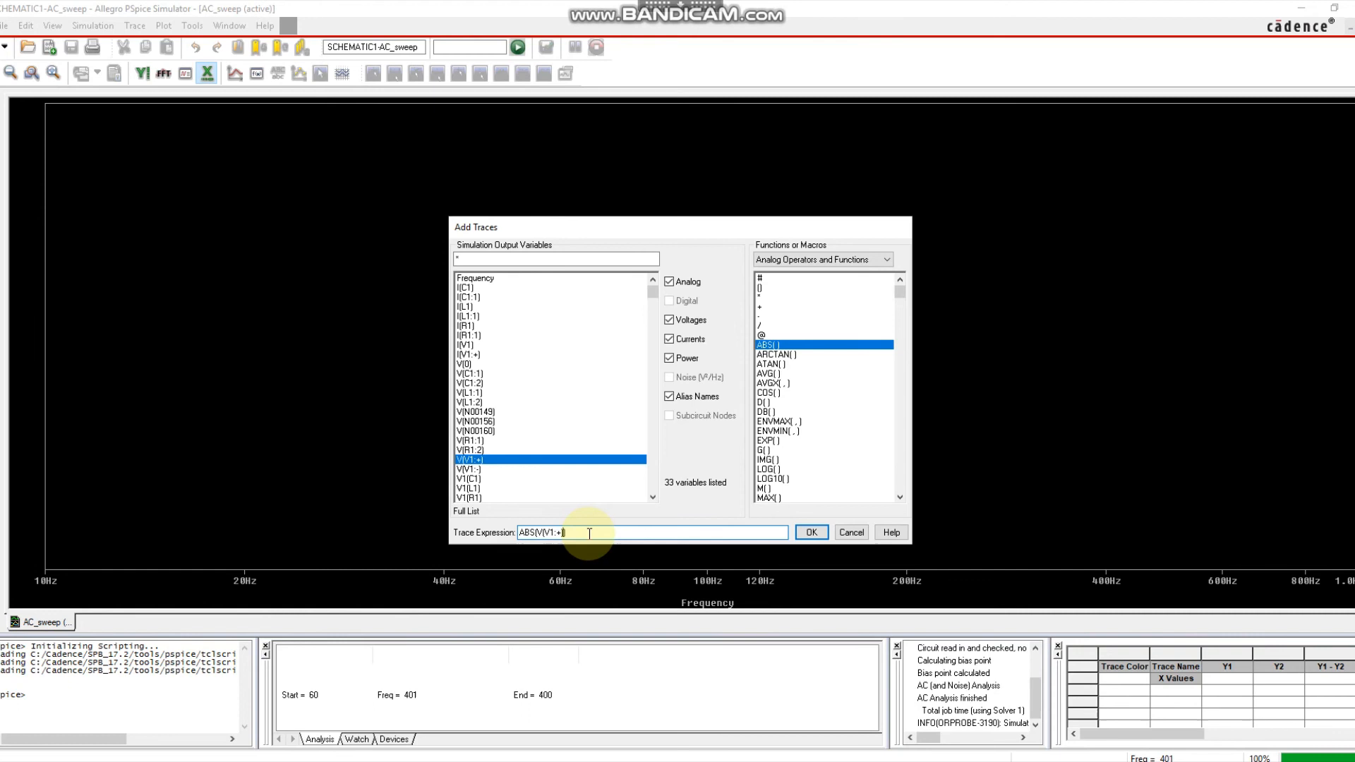
left_click(760, 326)
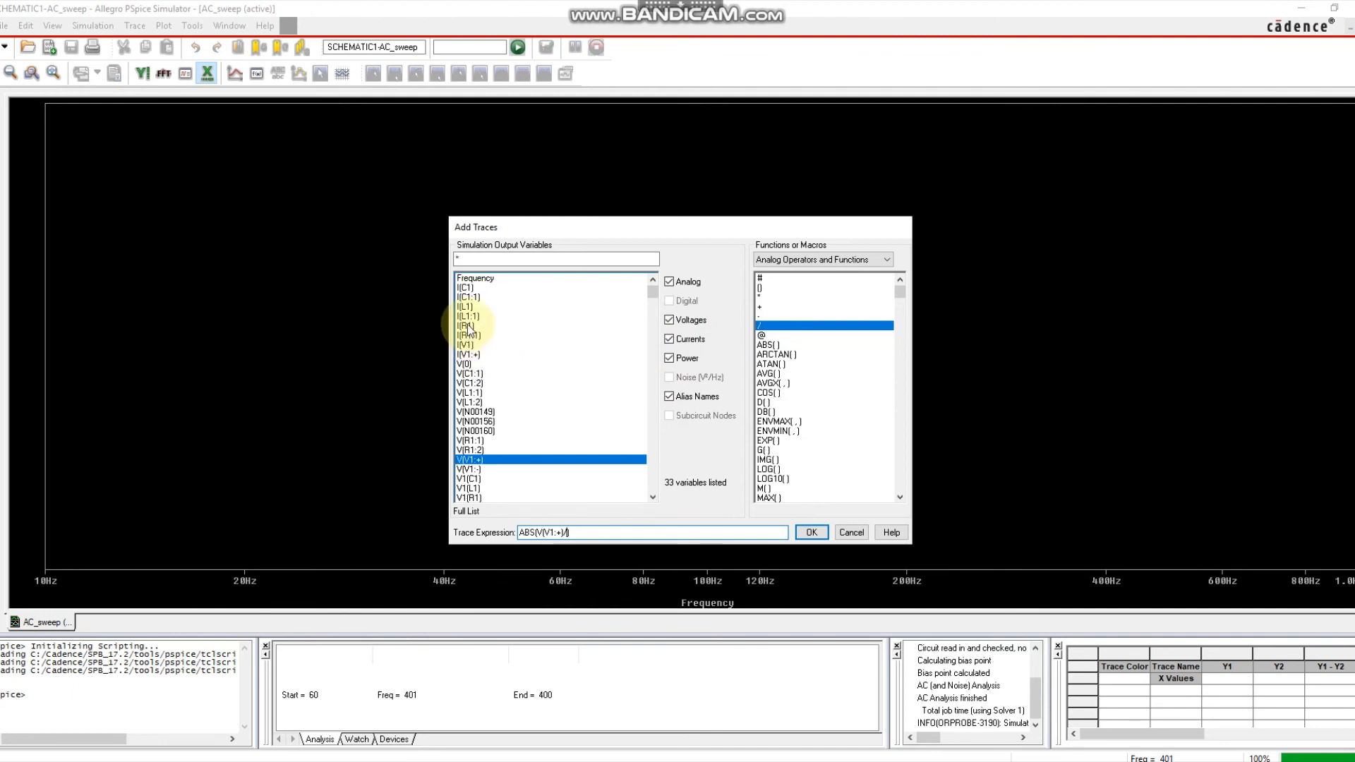
left_click(465, 325)
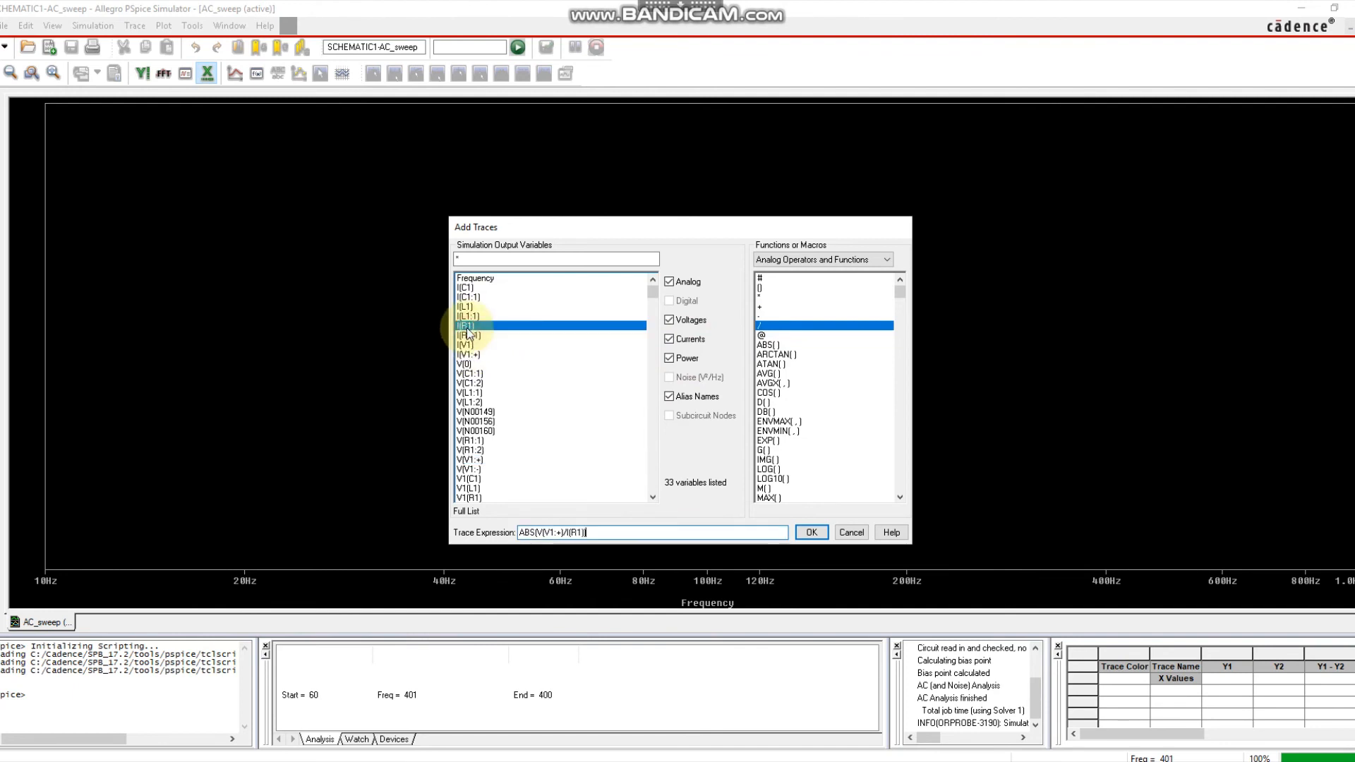
left_click(811, 532)
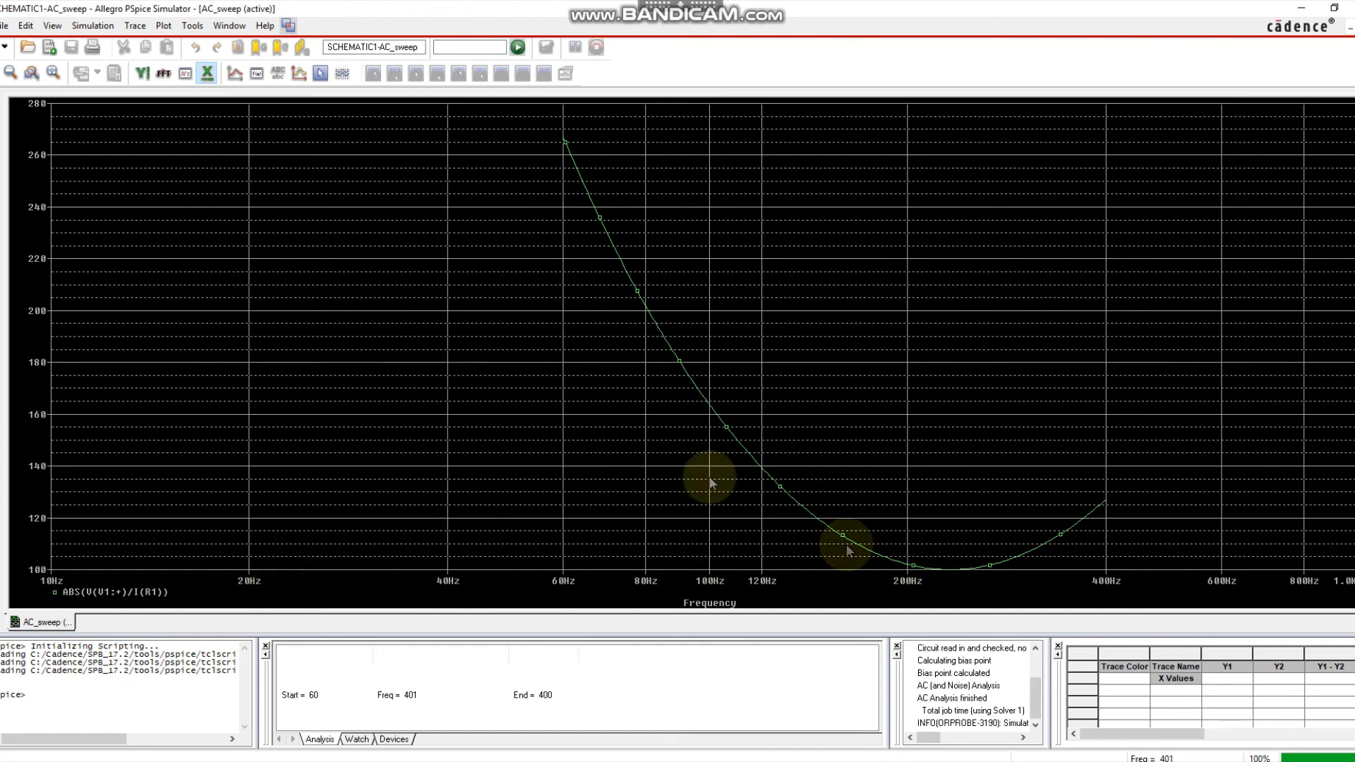
Slide a measurement cursor along the impedance curve, then return to the RLC schematic window.
left_click(321, 73)
mouse_move(618, 296)
left_mouse_down()
mouse_move(627, 281)
mouse_move(727, 394)
mouse_move(951, 577)
left_mouse_up()
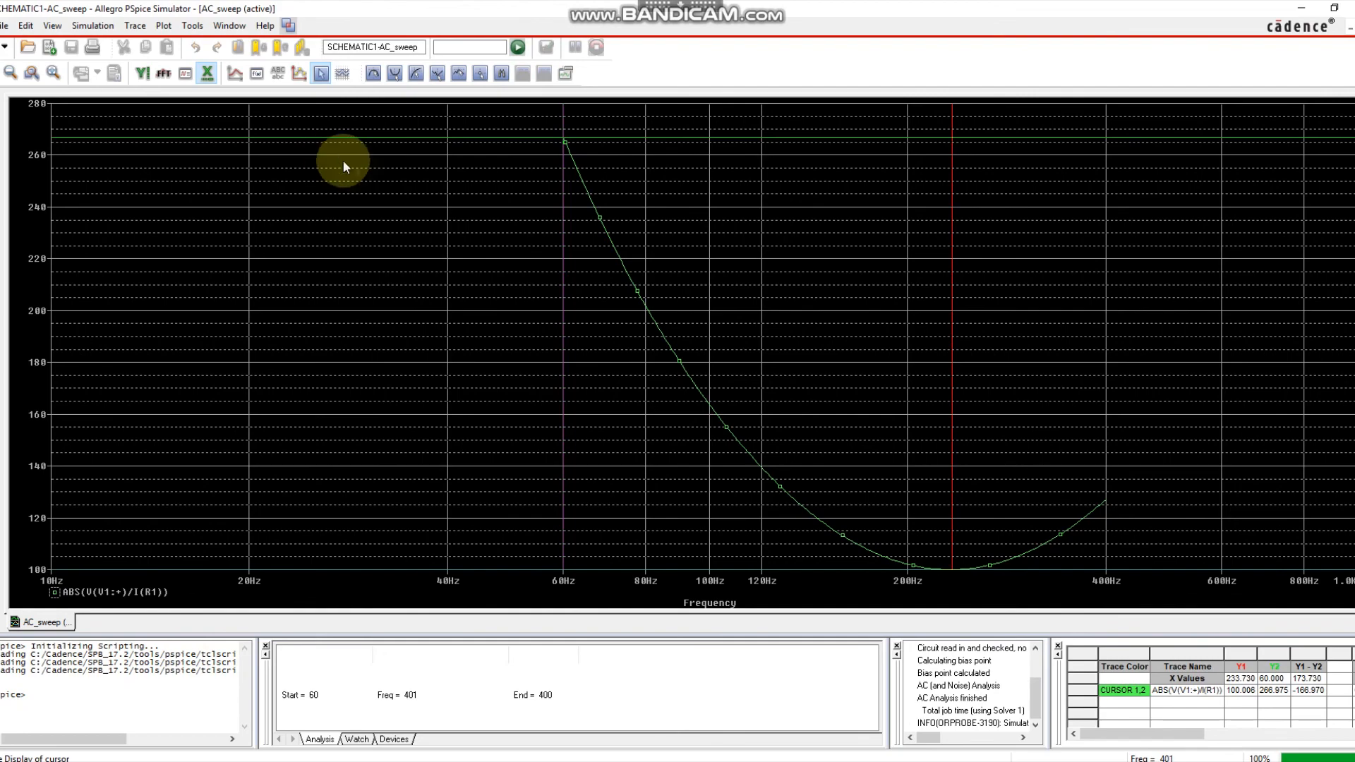
left_click(78, 761)
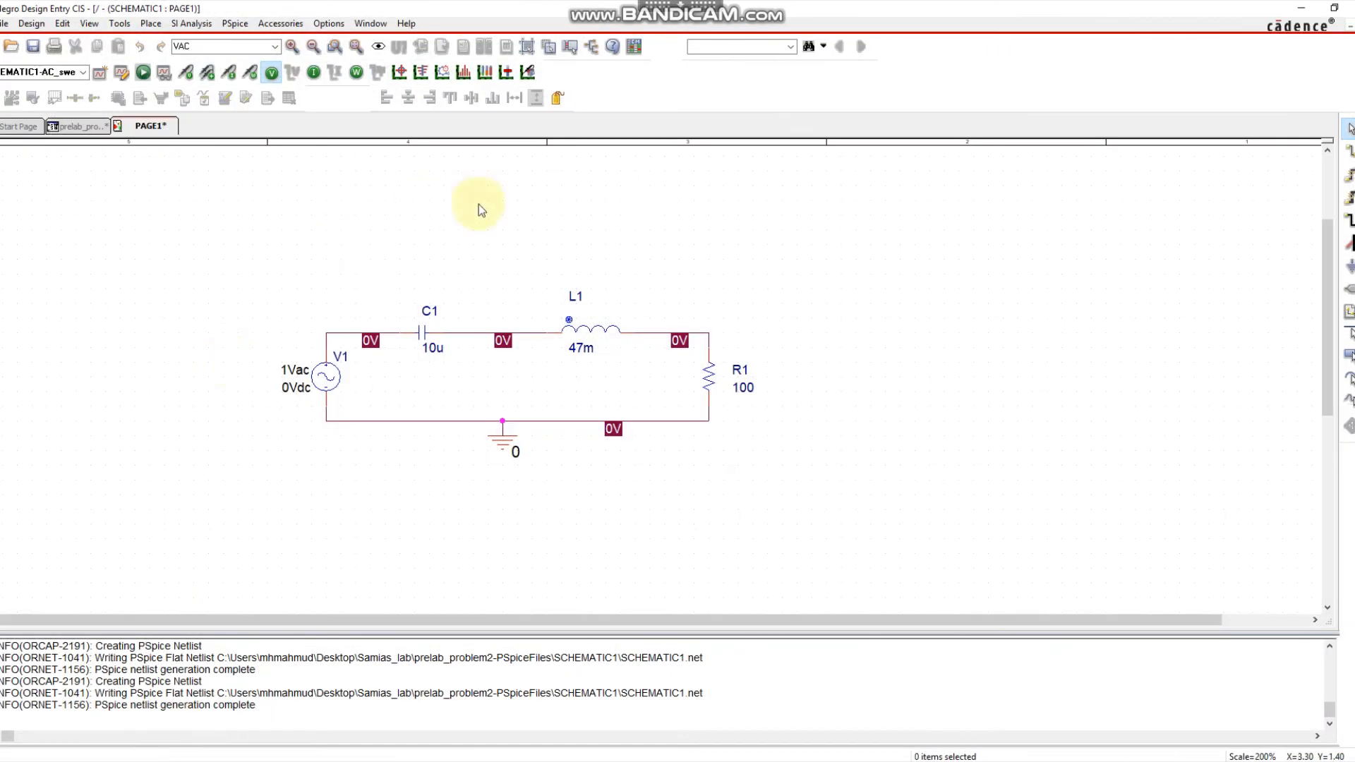